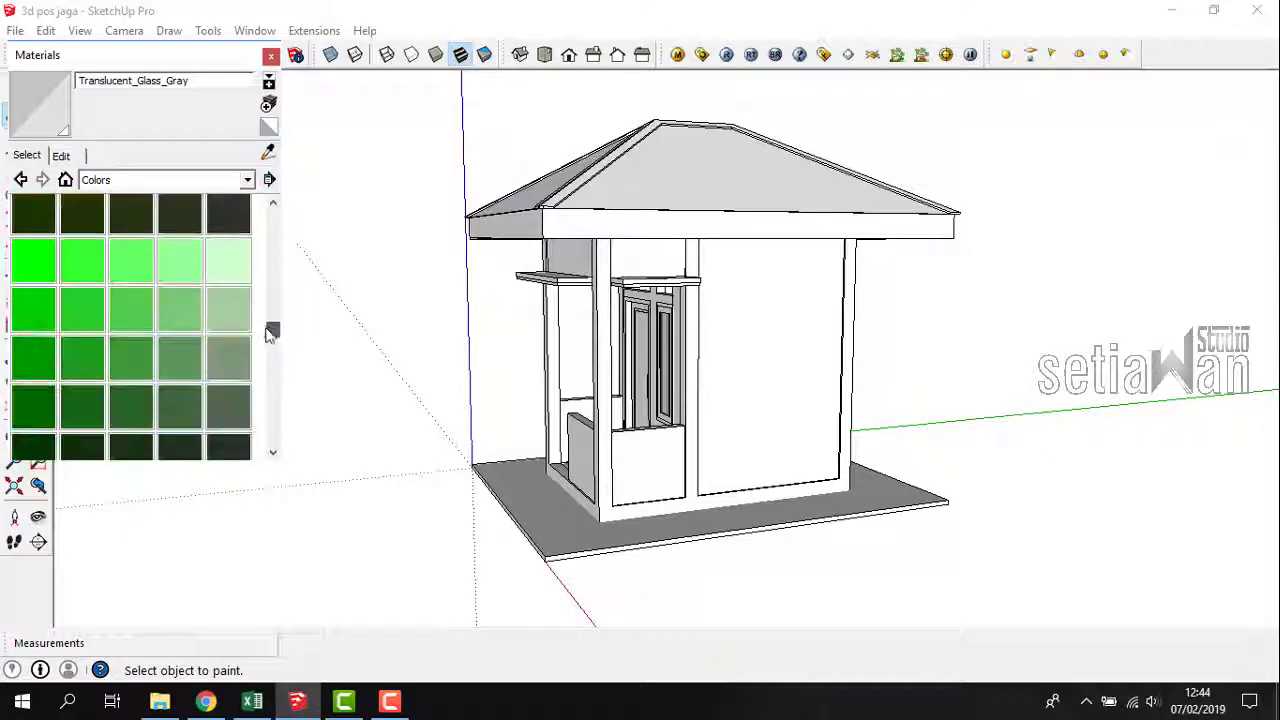
# Paint the guard post's outer walls and low porch walls with the green Color_F06.
pyautogui.click(775, 335)
pyautogui.moveTo(775, 335)
pyautogui.mouseDown(button='middle')
pyautogui.moveTo(877, 383)
pyautogui.moveTo(923, 363)
pyautogui.moveTo(737, 274)
pyautogui.moveTo(700, 290)
pyautogui.moveTo(586, 277)
pyautogui.moveTo(971, 404)
pyautogui.moveTo(723, 349)
pyautogui.moveTo(983, 280)
pyautogui.moveTo(567, 290)
pyautogui.moveTo(489, 306)
pyautogui.moveTo(757, 331)
pyautogui.moveTo(703, 263)
pyautogui.moveTo(745, 263)
pyautogui.moveTo(494, 237)
pyautogui.moveTo(440, 245)
pyautogui.mouseUp(button='middle')
pyautogui.scroll(5, 757, 331)
pyautogui.scroll(5, 749, 229)
pyautogui.press('e')
pyautogui.press('space')
pyautogui.scroll(-5, 727, 215)
pyautogui.scroll(-4, 725, 222)
pyautogui.moveTo(674, 286); pyautogui.dragTo(540, 265, button='middle')
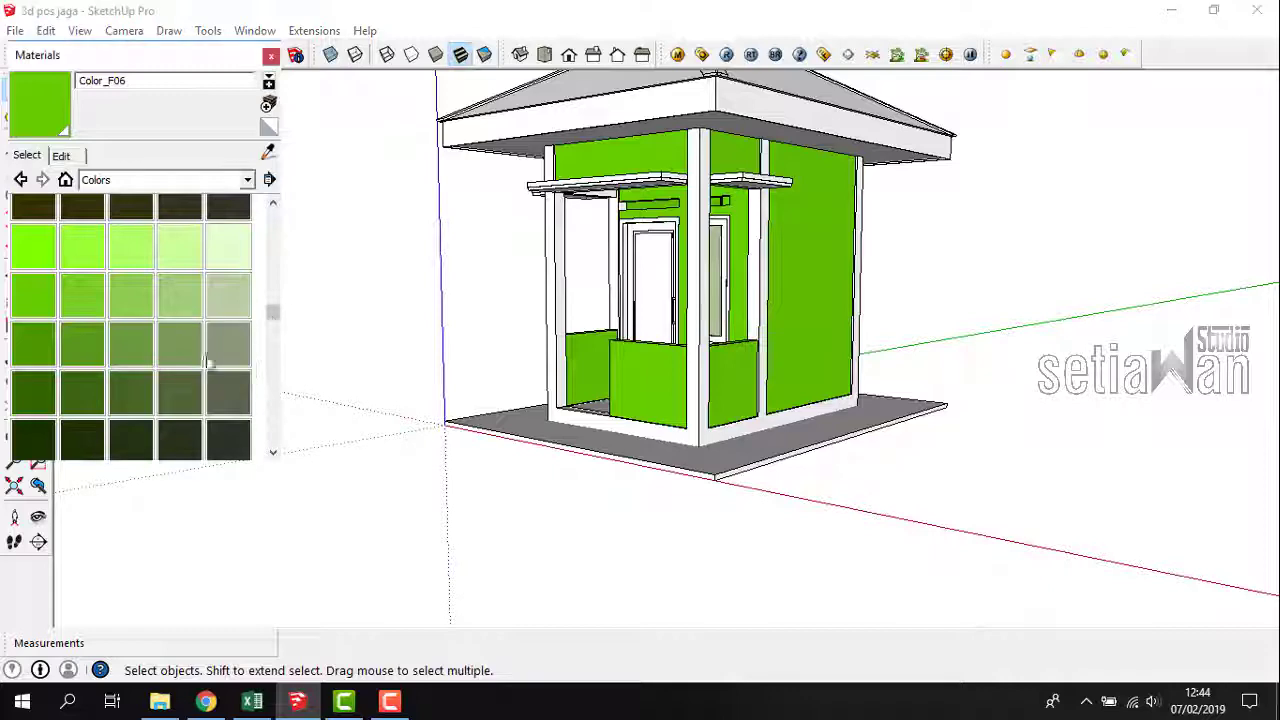
# Try a dark green and the pale Color_F05 on the columns and base beams.
pyautogui.click(53, 392)
pyautogui.moveTo(678, 288)
pyautogui.mouseDown(button='middle')
pyautogui.moveTo(635, 302)
pyautogui.moveTo(940, 303)
pyautogui.moveTo(851, 300)
pyautogui.moveTo(966, 320)
pyautogui.moveTo(523, 314)
pyautogui.moveTo(389, 292)
pyautogui.mouseUp(button='middle')
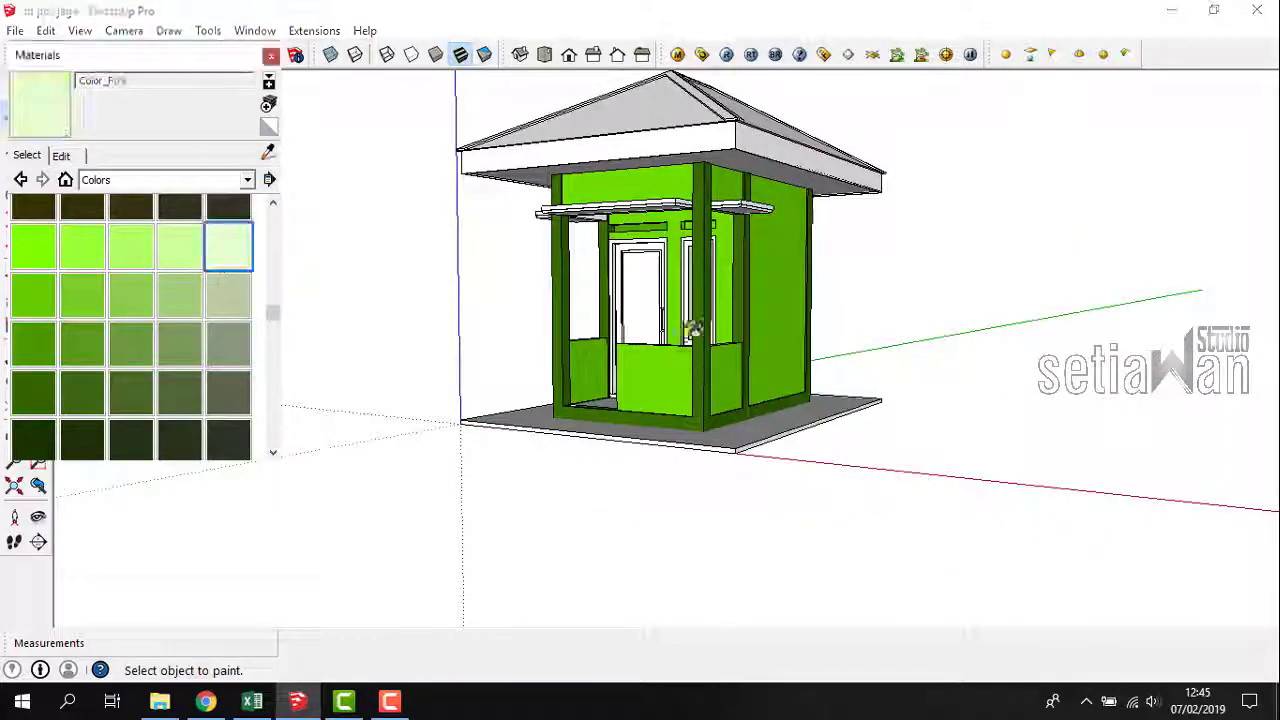
pyautogui.moveTo(693, 330); pyautogui.dragTo(470, 322, button='middle')
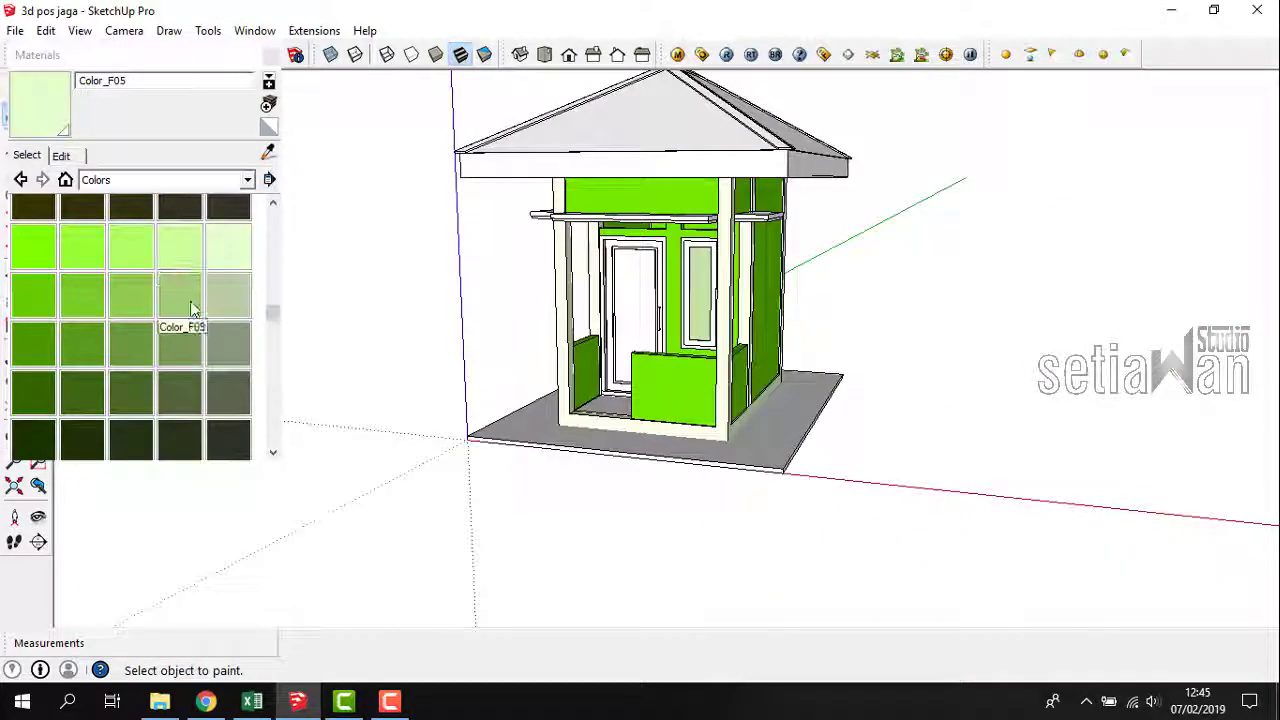
# Paint the columns and base beams with the white Color_000.
pyautogui.moveTo(272, 313); pyautogui.dragTo(274, 210)
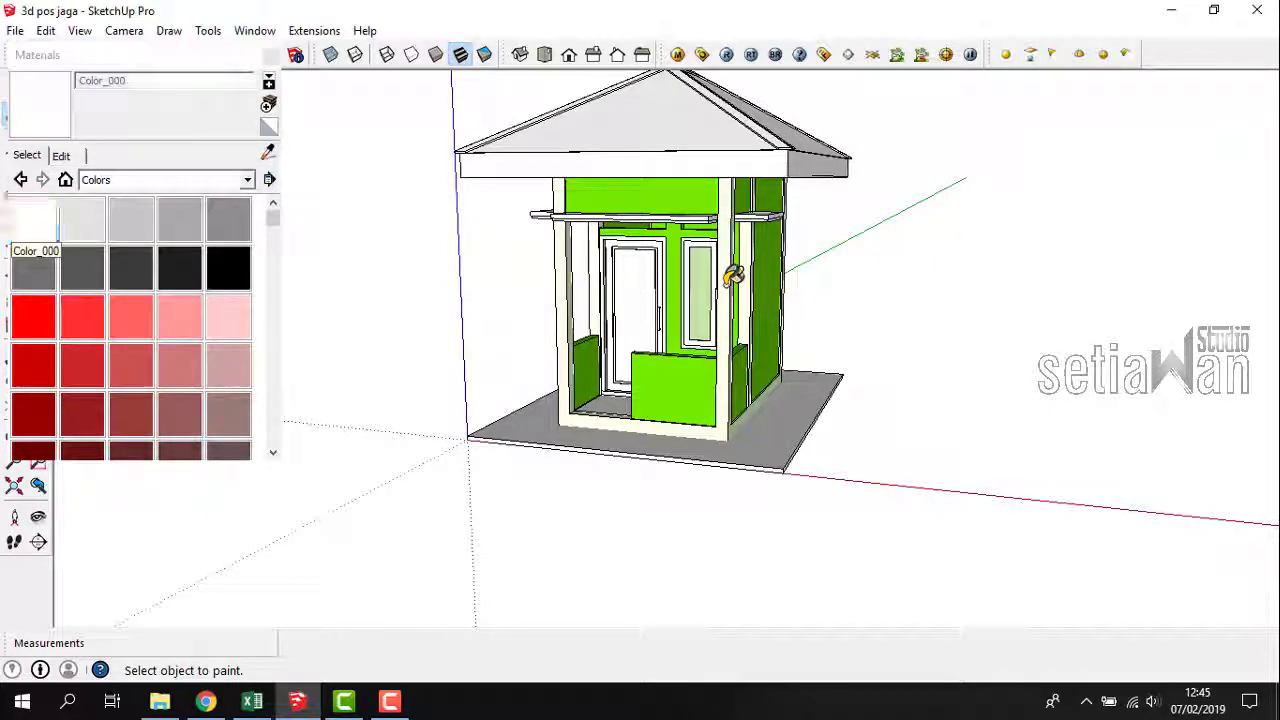
pyautogui.moveTo(733, 277); pyautogui.dragTo(620, 190, button='middle')
pyautogui.scroll(3, 621, 190)
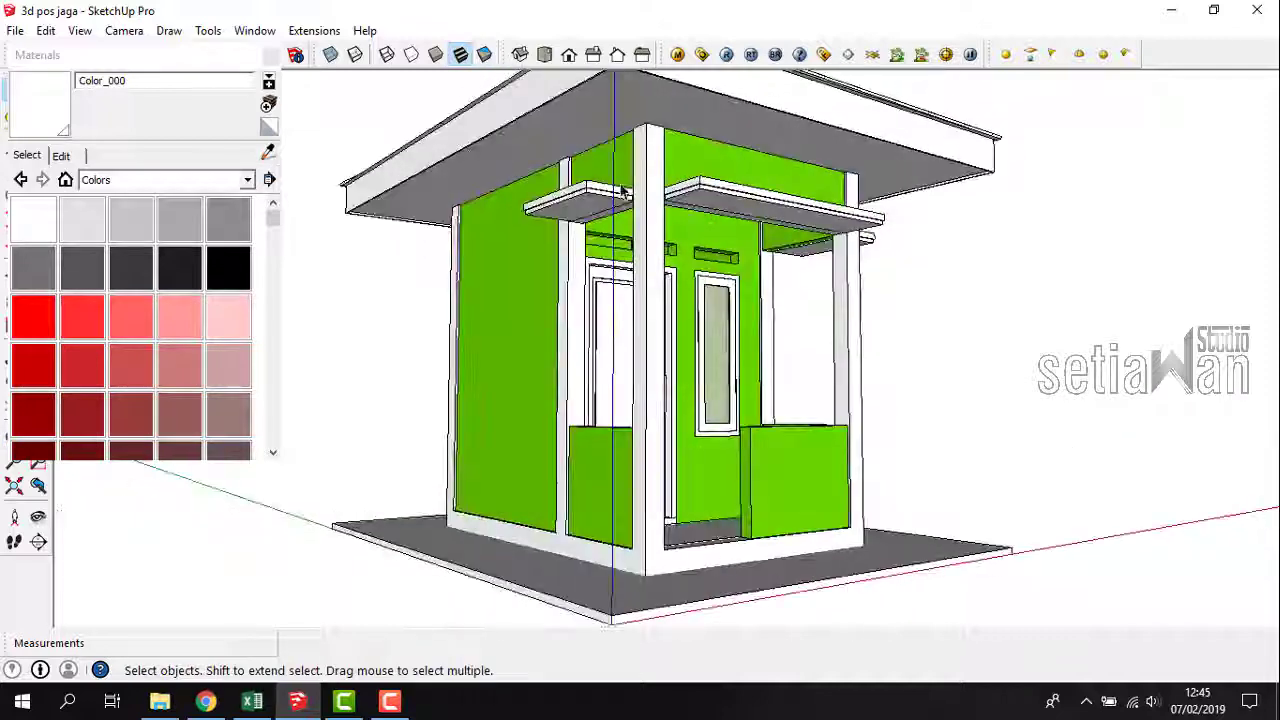
# Sample the green Color_F06 from the wall and select the upper wall panel above the front canopy.
pyautogui.scroll(2, 620, 183)
pyautogui.click(618, 177)
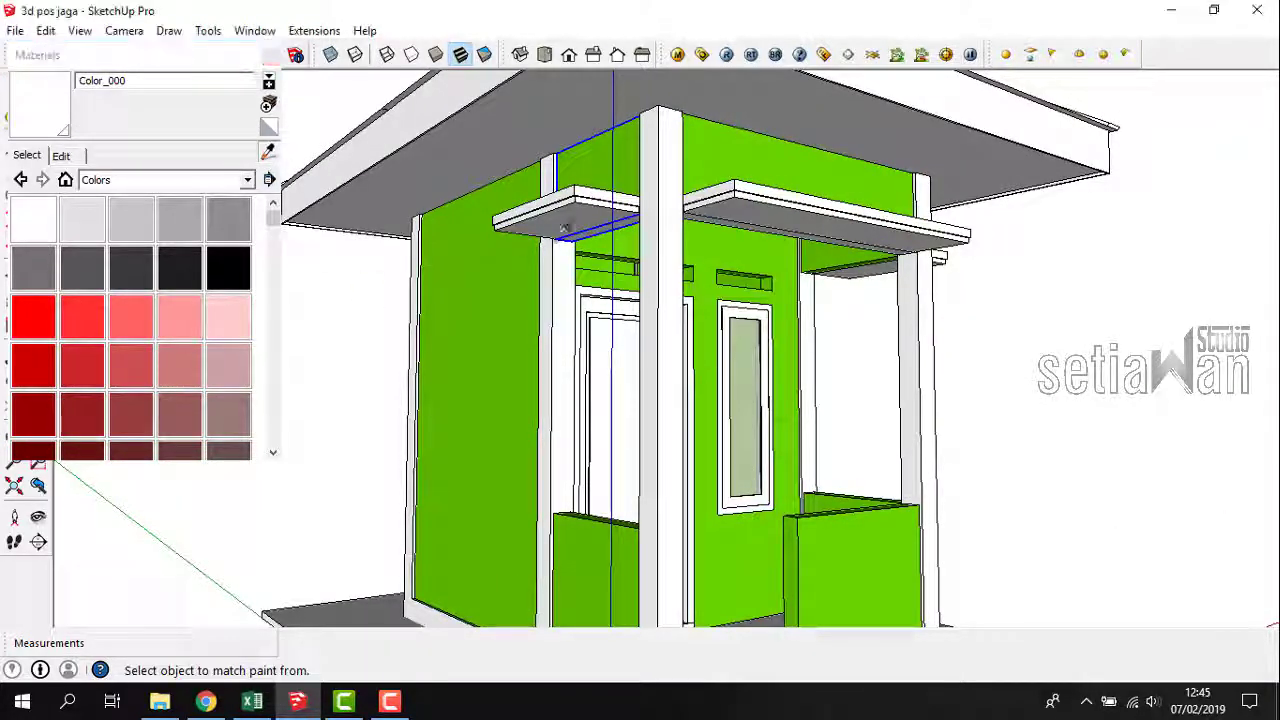
pyautogui.press('space')
pyautogui.click(711, 155)
pyautogui.rightClick(711, 155)
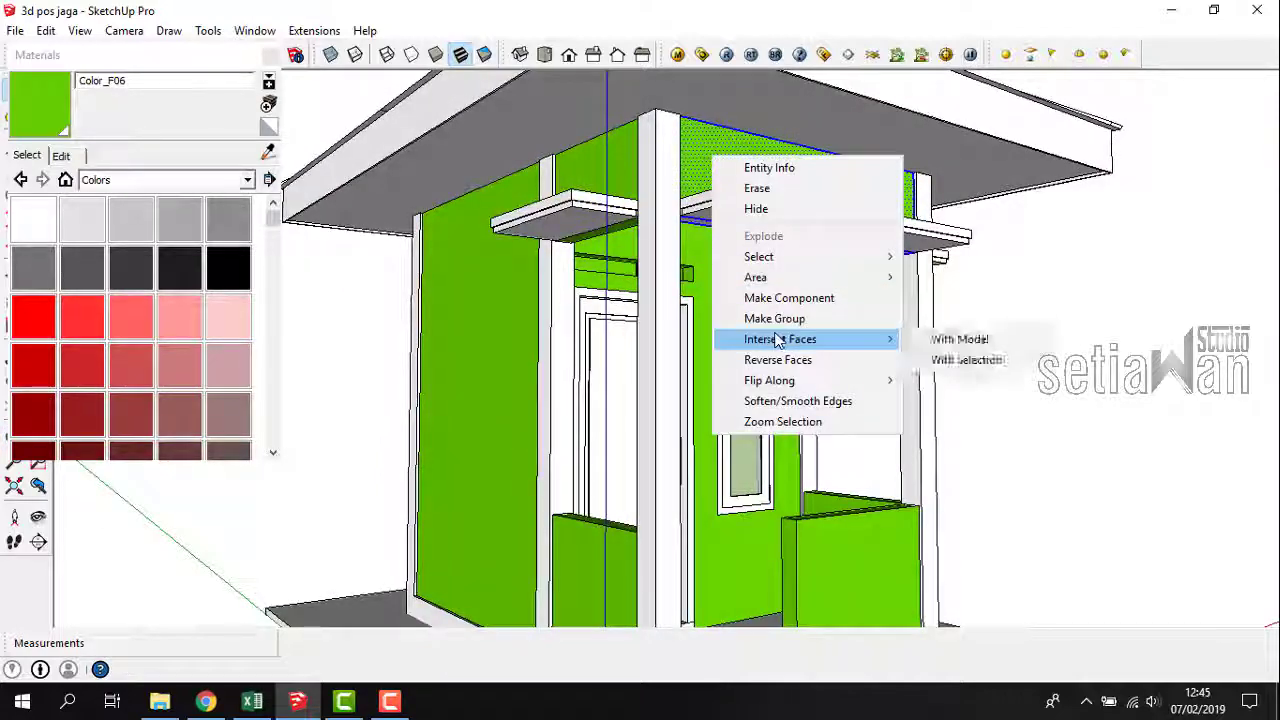
pyautogui.click(665, 270)
pyautogui.scroll(-4, 720, 148)
pyautogui.moveTo(720, 148)
pyautogui.mouseDown(button='middle')
pyautogui.moveTo(623, 306)
pyautogui.moveTo(626, 209)
pyautogui.moveTo(477, 291)
pyautogui.moveTo(545, 208)
pyautogui.moveTo(728, 364)
pyautogui.mouseUp(button='middle')
pyautogui.press('space')
pyautogui.scroll(-2, 626, 209)
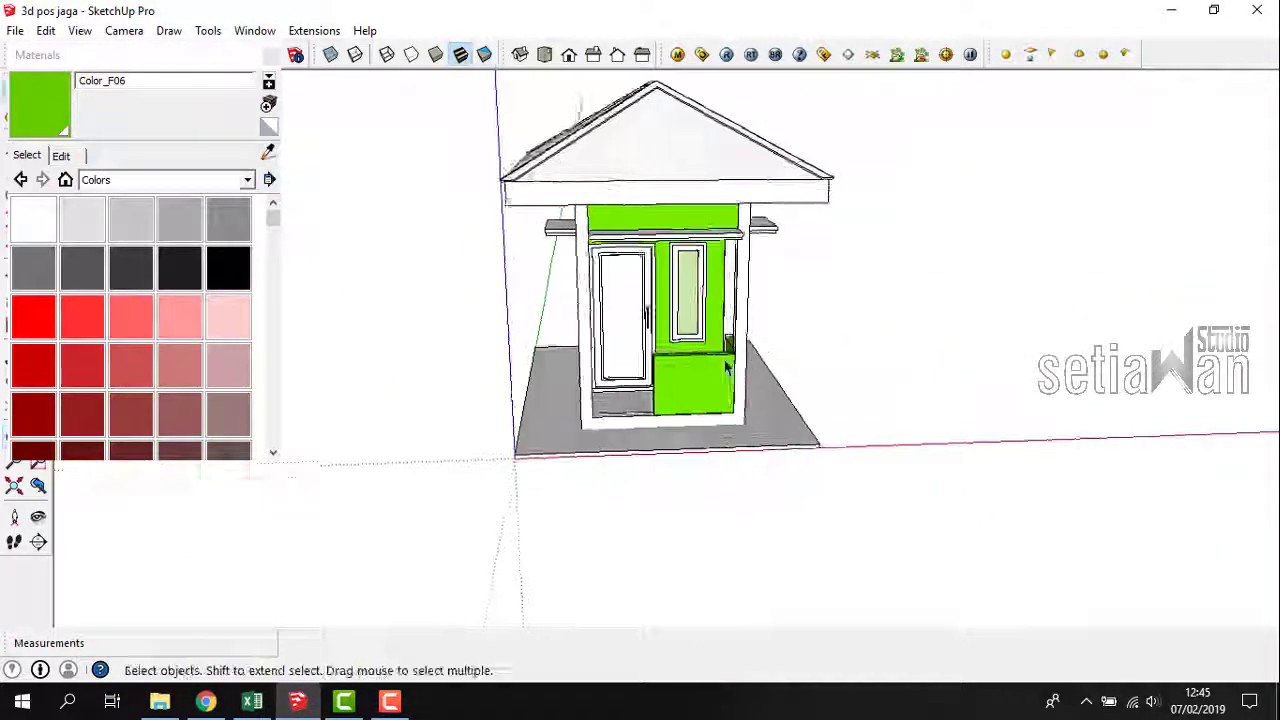
# Paint the door and the window sash with the dark teal Color_H23.
pyautogui.scroll(3, 728, 364)
pyautogui.moveTo(276, 222); pyautogui.dragTo(280, 361)
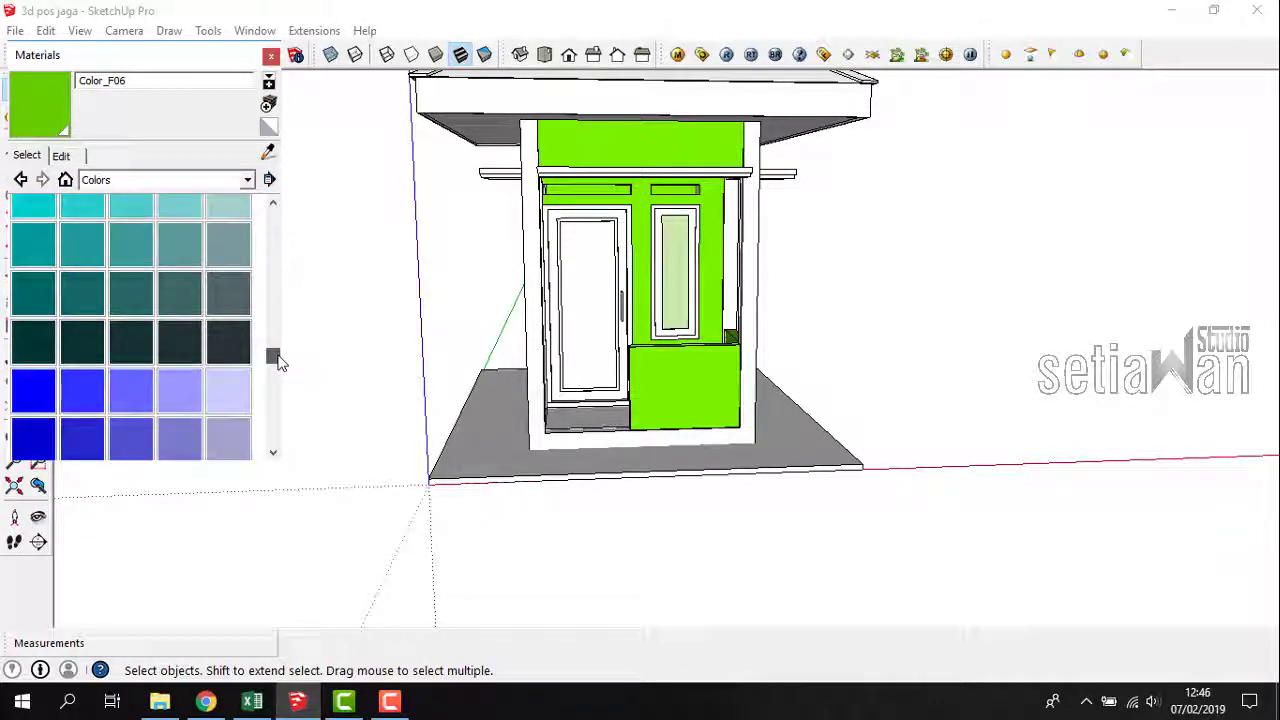
pyautogui.click(145, 352)
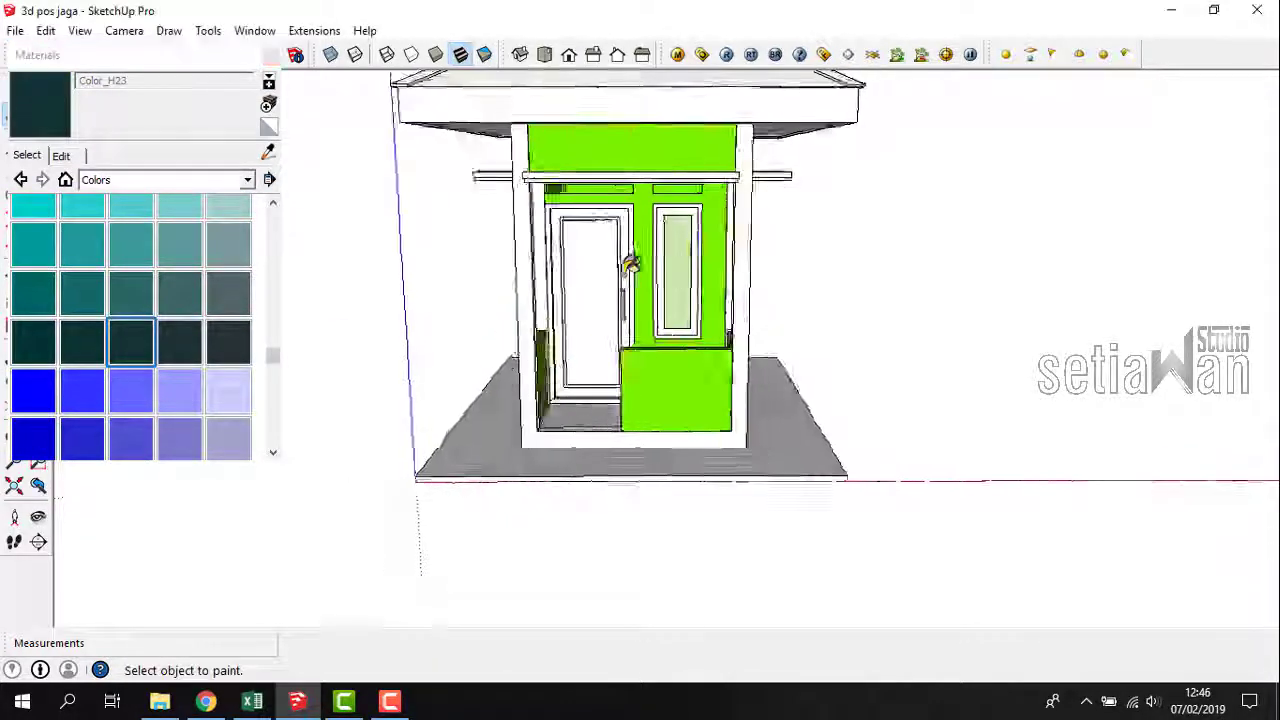
pyautogui.scroll(5, 597, 251)
pyautogui.click(597, 251)
pyautogui.scroll(2, 735, 272)
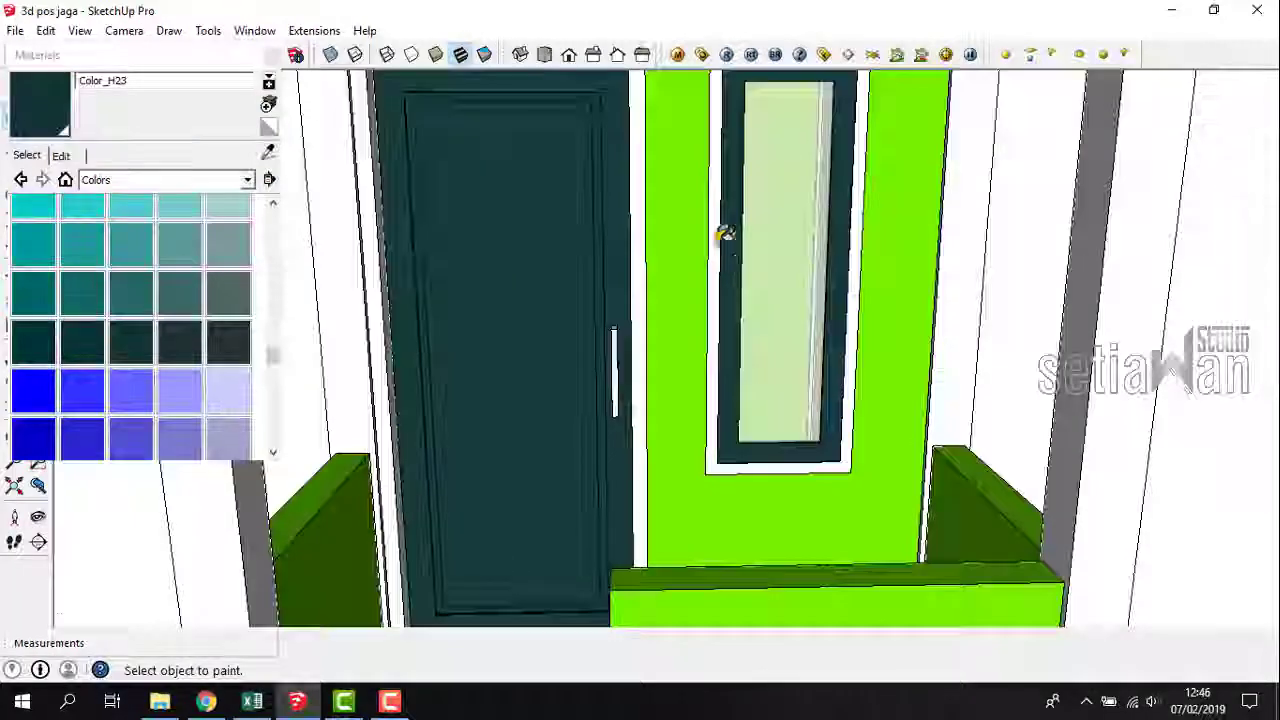
pyautogui.scroll(-5, 714, 240)
pyautogui.moveTo(714, 240)
pyautogui.mouseDown(button='middle')
pyautogui.moveTo(836, 222)
pyautogui.moveTo(689, 271)
pyautogui.moveTo(814, 231)
pyautogui.moveTo(783, 291)
pyautogui.mouseUp(button='middle')
pyautogui.scroll(3, 689, 272)
pyautogui.scroll(1, 650, 263)
pyautogui.moveTo(650, 263); pyautogui.dragTo(809, 286, button='middle')
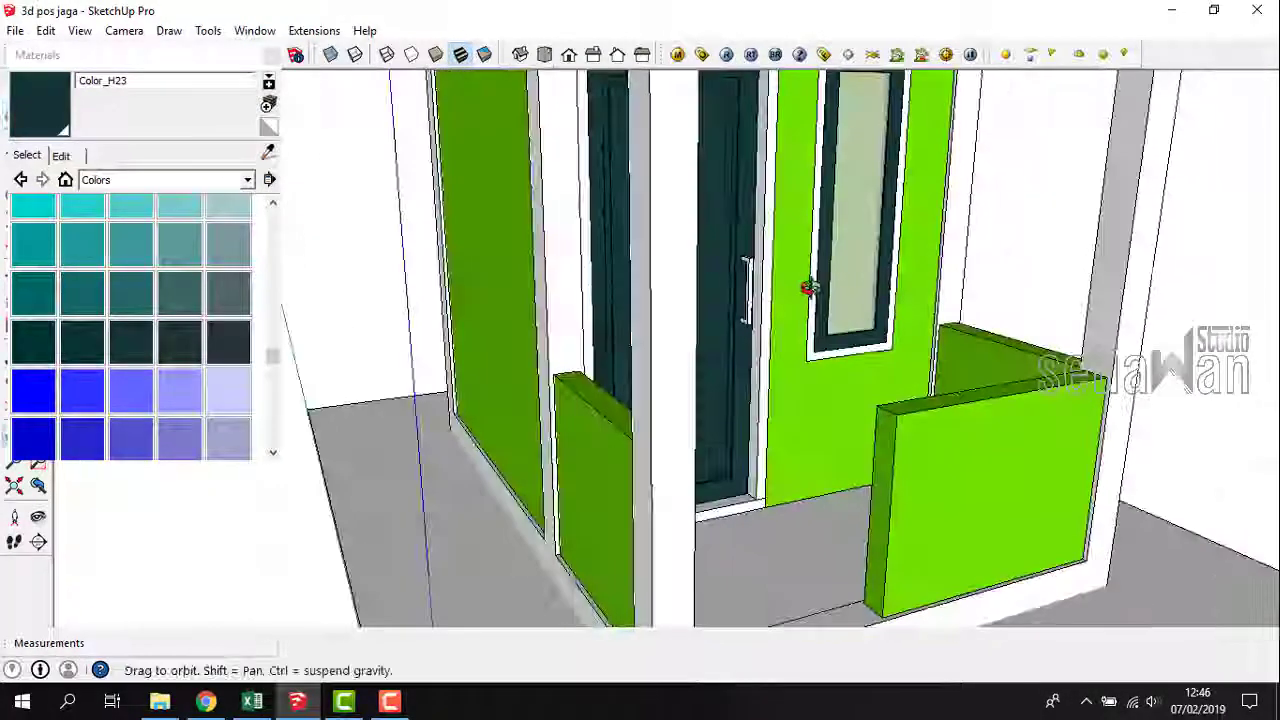
pyautogui.moveTo(274, 358); pyautogui.dragTo(262, 218)
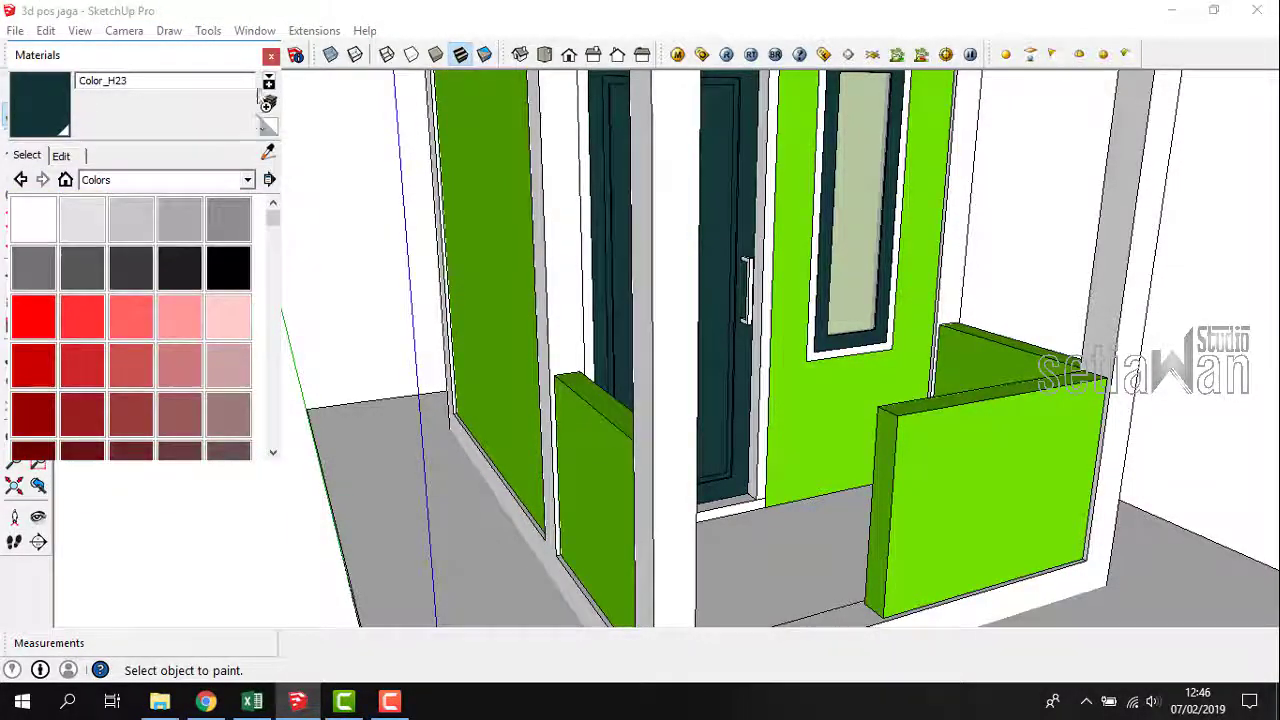
pyautogui.click(271, 57)
pyautogui.press('space')
pyautogui.scroll(-4, 491, 403)
pyautogui.scroll(-3, 797, 397)
pyautogui.moveTo(797, 397)
pyautogui.mouseDown(button='middle')
pyautogui.moveTo(695, 298)
pyautogui.moveTo(829, 351)
pyautogui.moveTo(763, 289)
pyautogui.moveTo(849, 314)
pyautogui.moveTo(690, 236)
pyautogui.moveTo(626, 243)
pyautogui.moveTo(659, 314)
pyautogui.moveTo(711, 277)
pyautogui.mouseUp(button='middle')
pyautogui.scroll(2, 745, 268)
# Paint the roof fascia and the canopies with the white Color_000.
pyautogui.press('b')
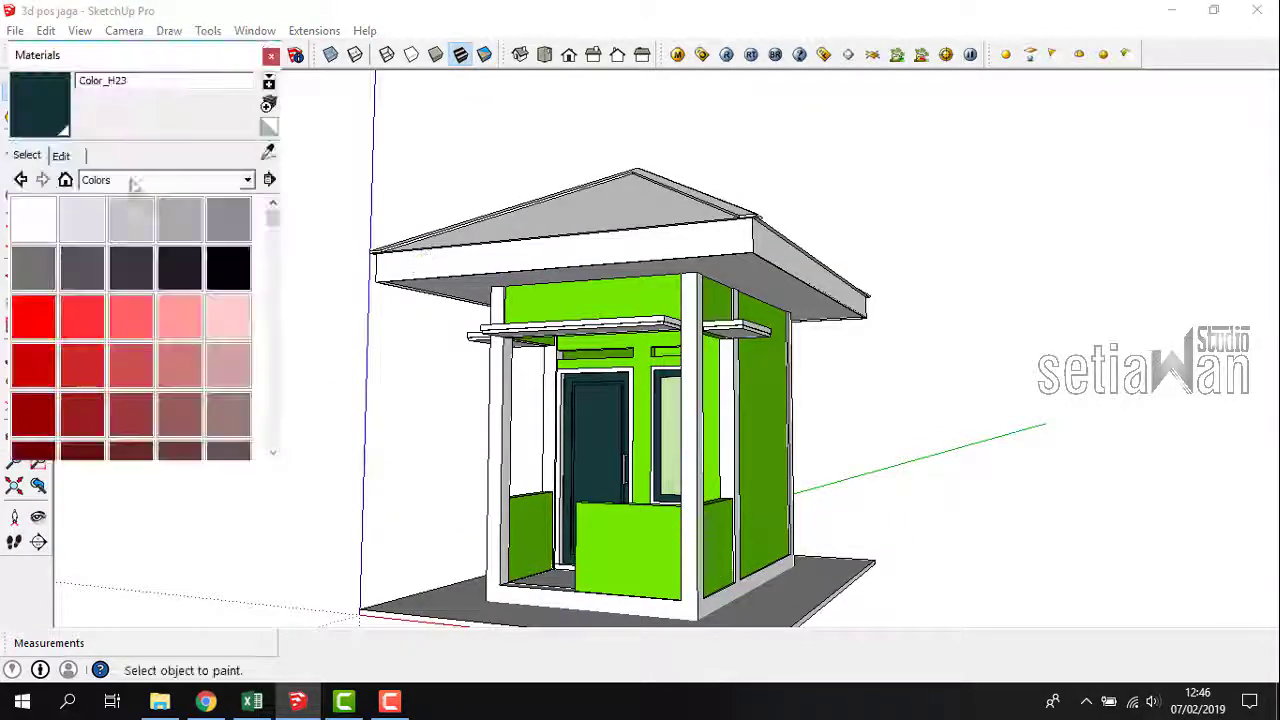
pyautogui.scroll(5, 694, 263)
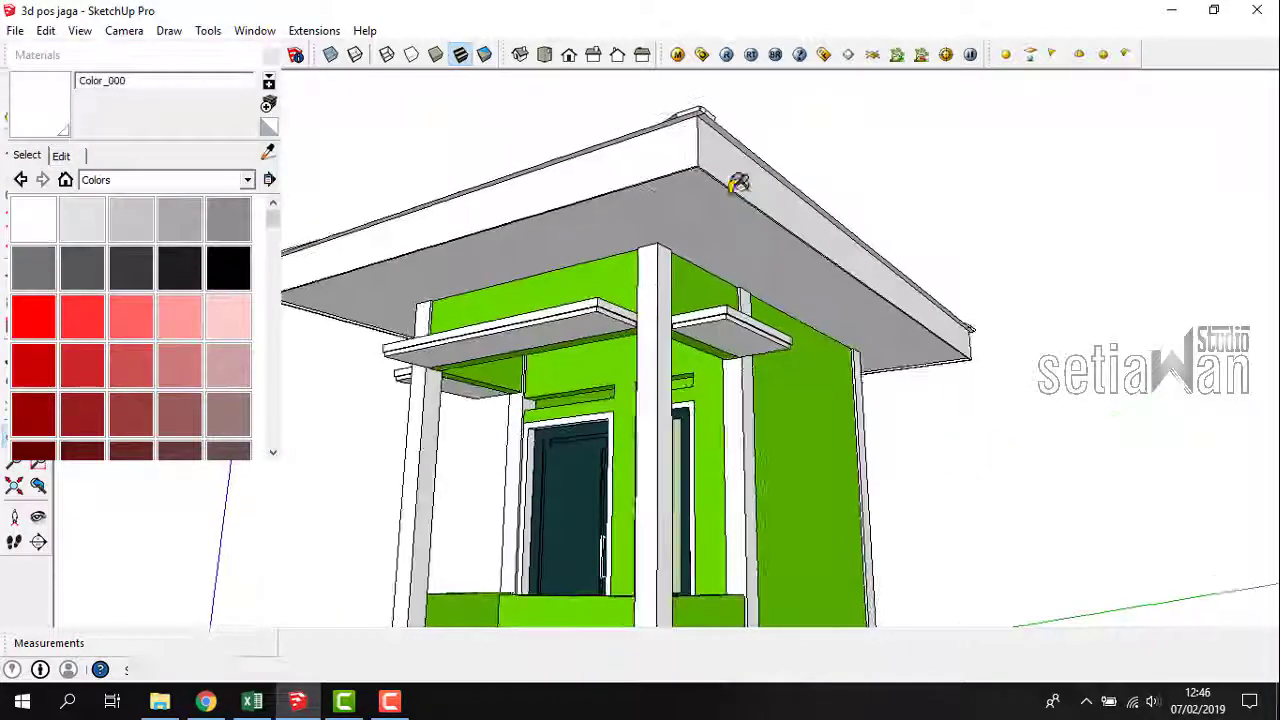
pyautogui.moveTo(582, 365); pyautogui.dragTo(446, 349, button='middle')
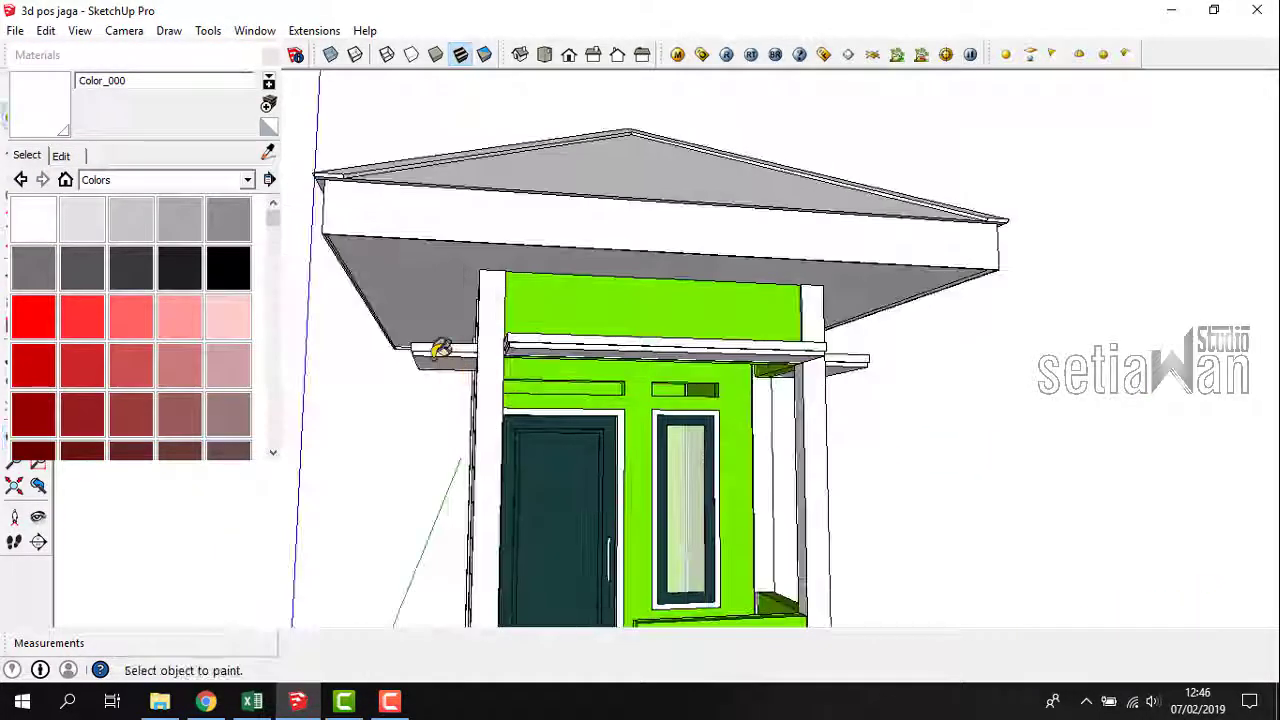
pyautogui.scroll(5, 674, 417)
pyautogui.scroll(-5, 695, 340)
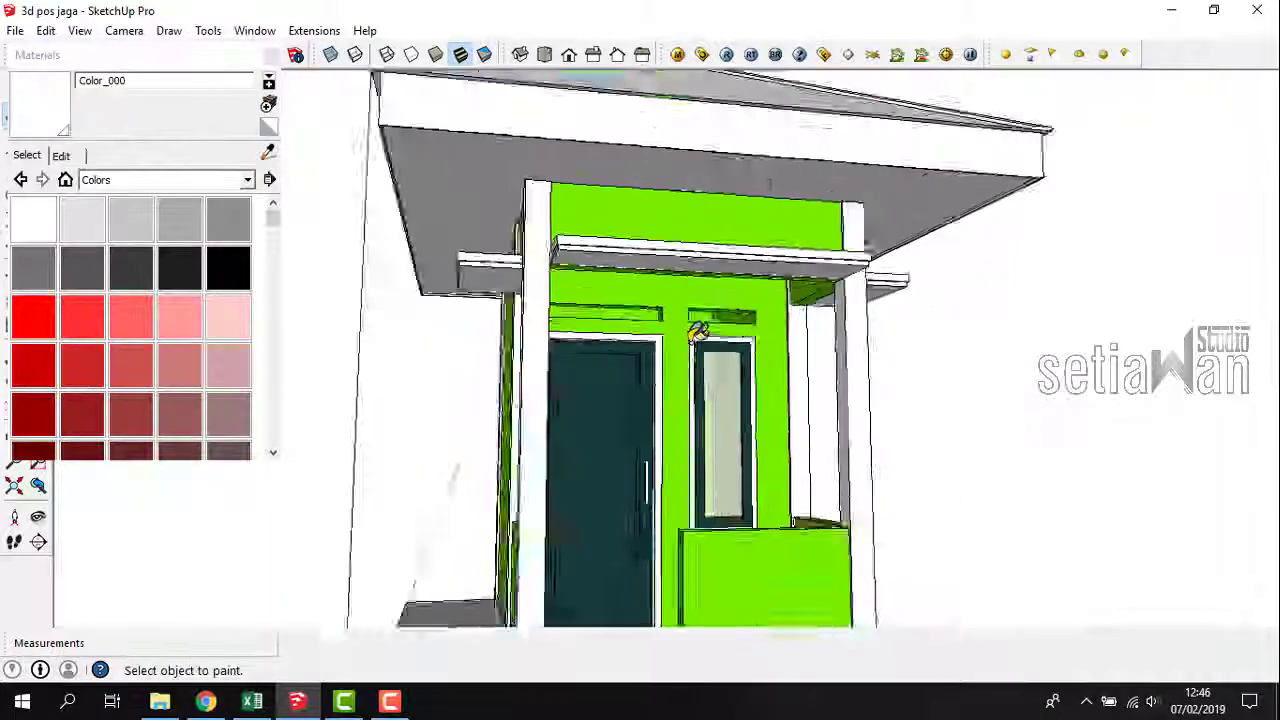
pyautogui.moveTo(694, 338); pyautogui.dragTo(594, 466, button='middle')
pyautogui.scroll(2, 590, 468)
pyautogui.scroll(5, 611, 414)
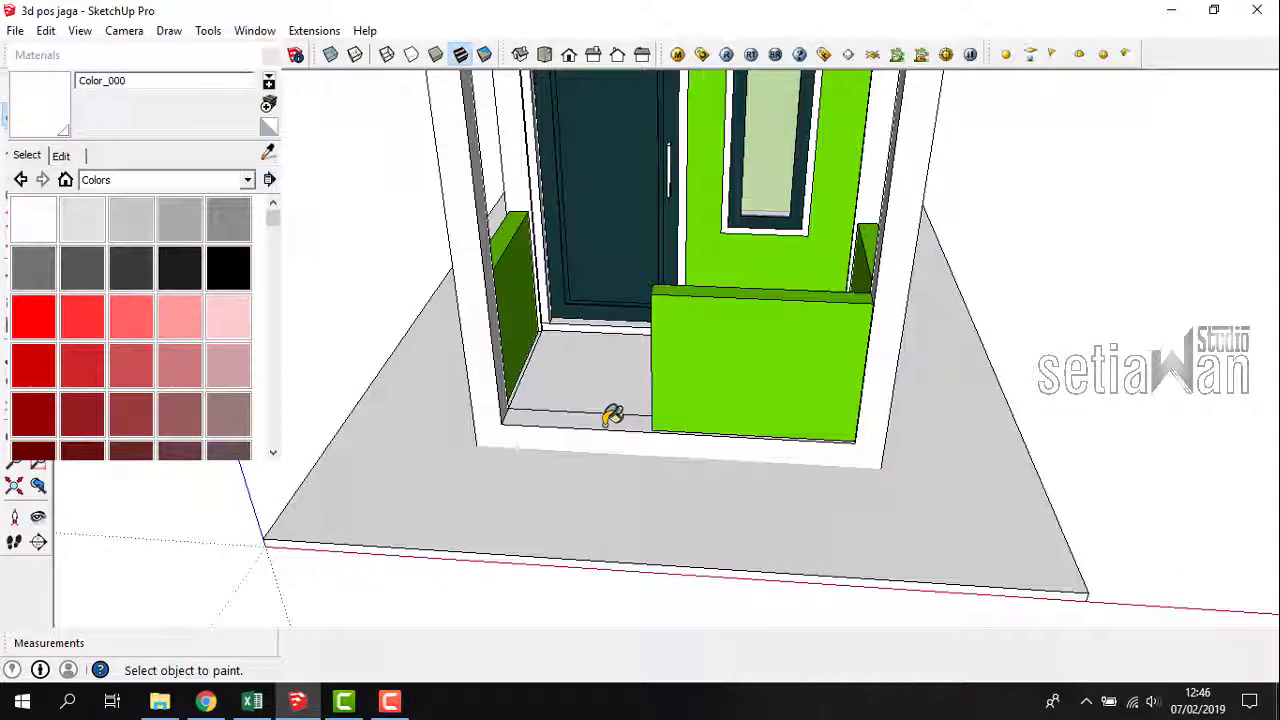
# Lower the top face of the front base beam beneath the porch's low wall with Push/Pull.
pyautogui.press('space')
pyautogui.click(271, 55)
pyautogui.scroll(3, 551, 387)
pyautogui.moveTo(551, 387); pyautogui.dragTo(637, 400, button='middle')
pyautogui.scroll(-3, 543, 363)
pyautogui.moveTo(543, 363); pyautogui.dragTo(727, 347, button='middle')
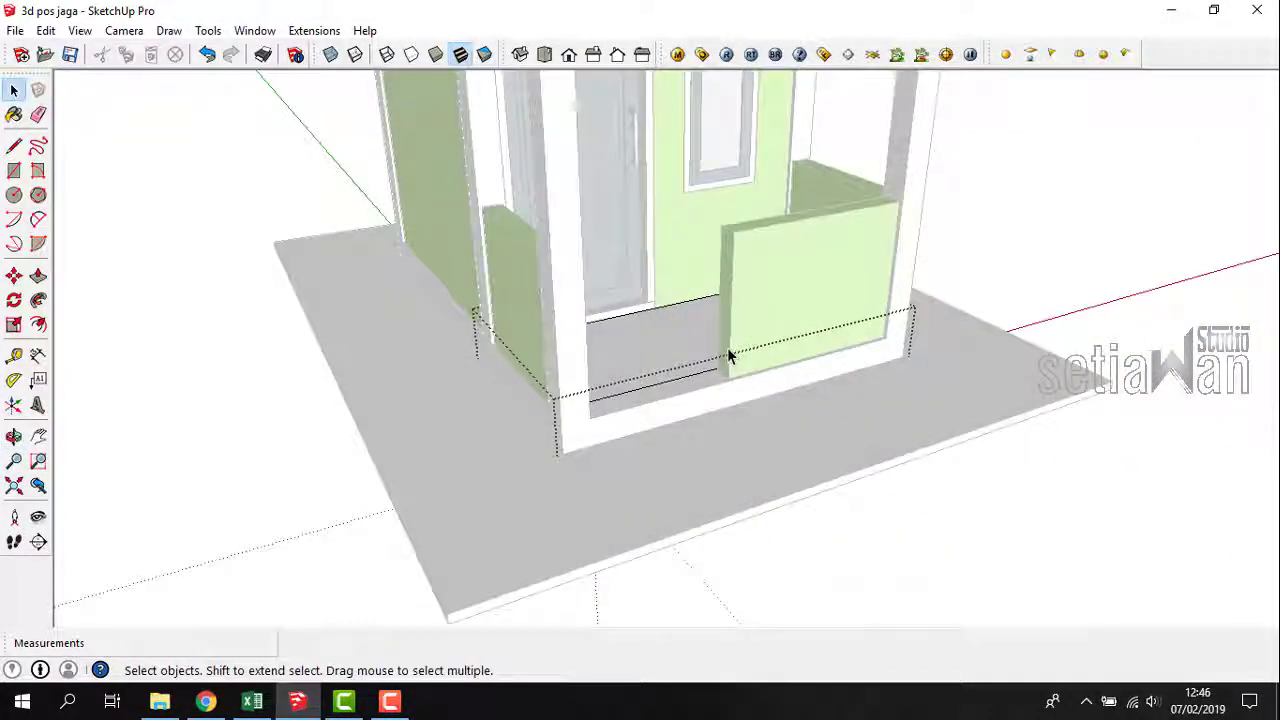
pyautogui.scroll(5, 711, 352)
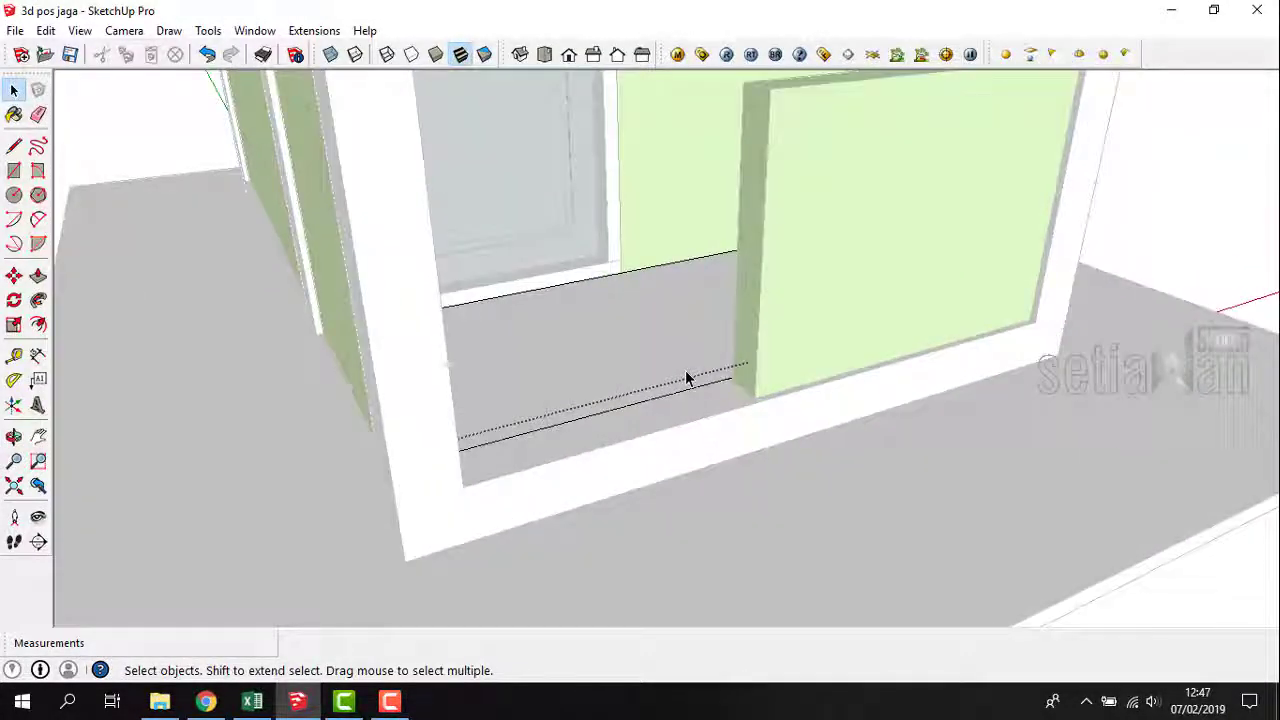
pyautogui.press('p')
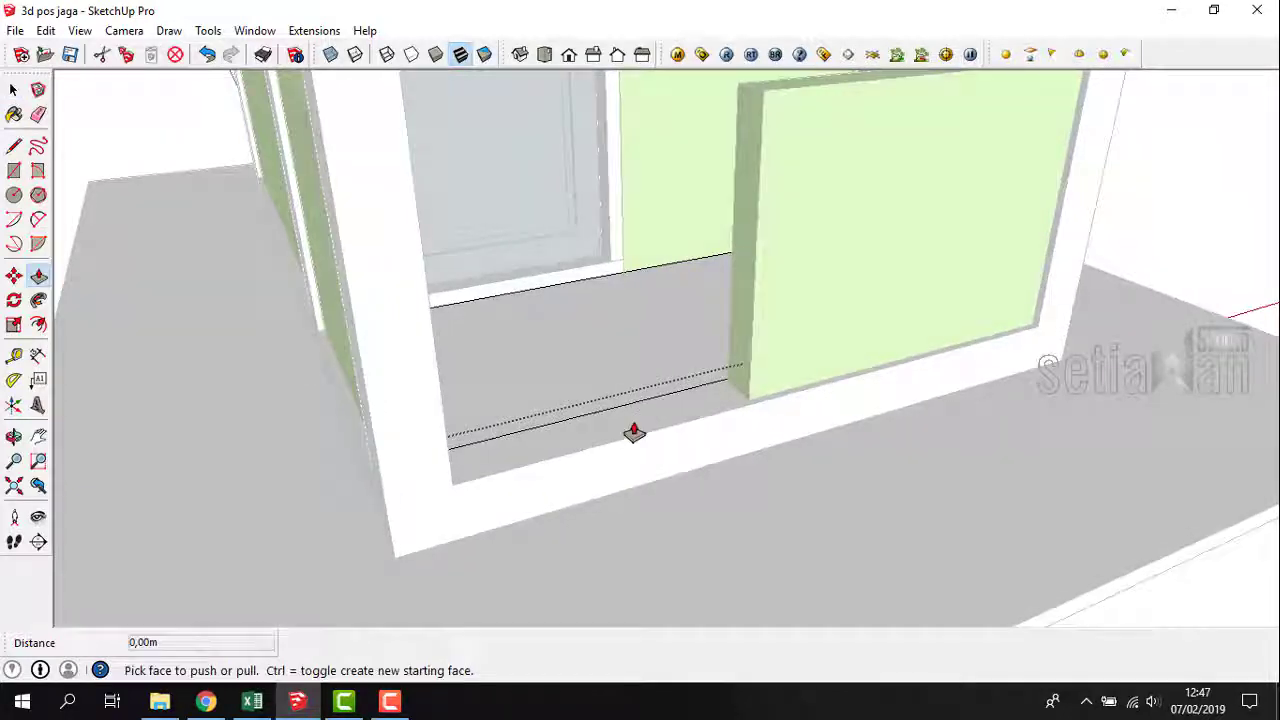
pyautogui.press('space')
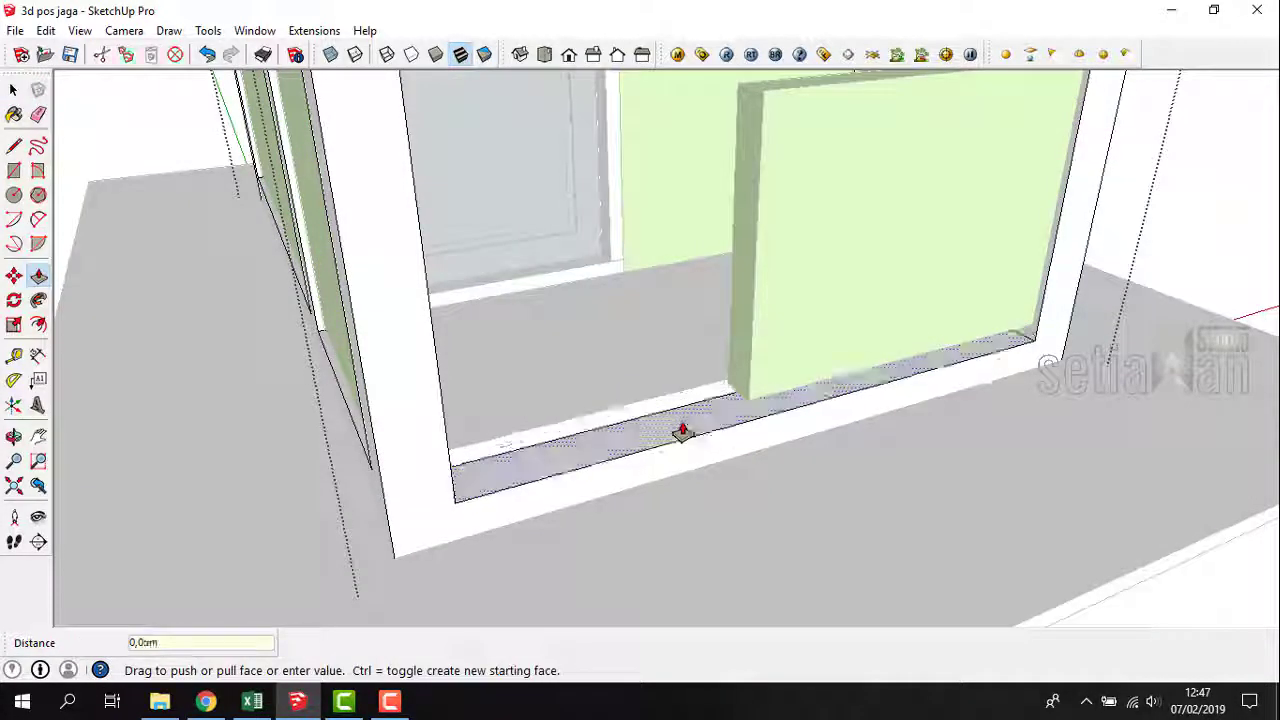
pyautogui.press('space')
# Extend the porch floor's front face outward to the outer face of the front low wall with Push/Pull.
pyautogui.scroll(5, 663, 391)
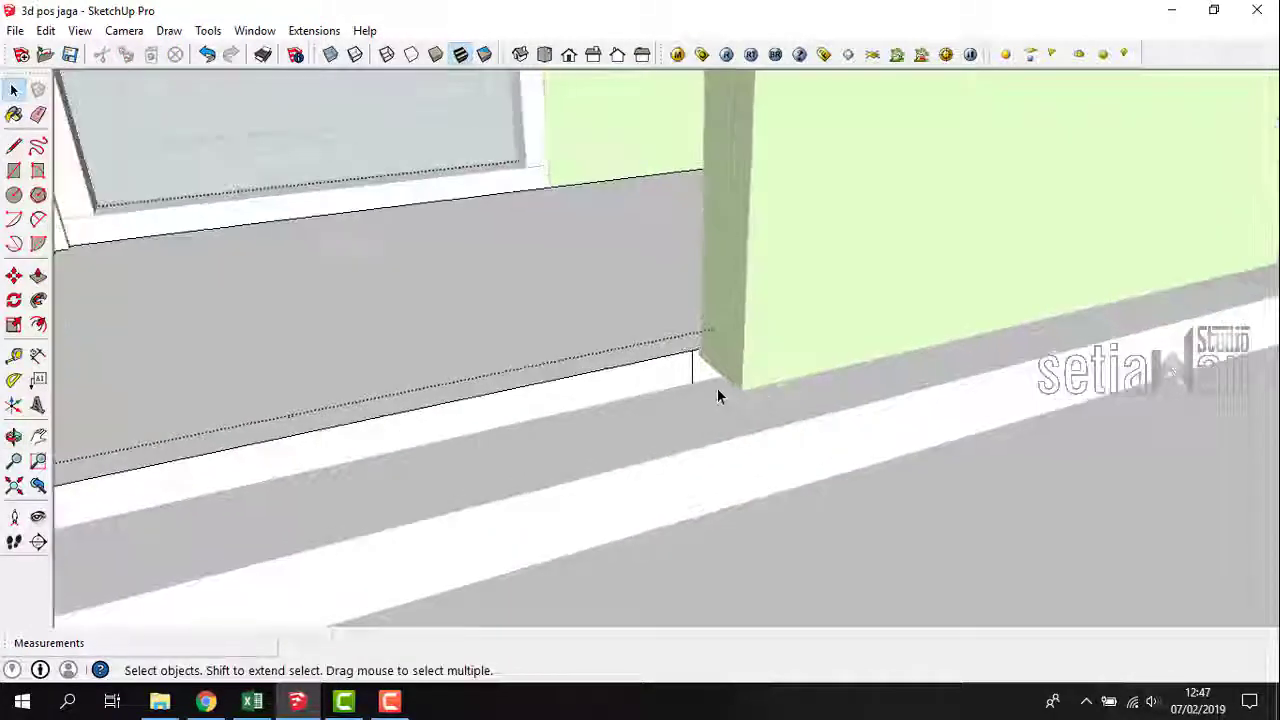
pyautogui.press('p')
pyautogui.click(678, 375)
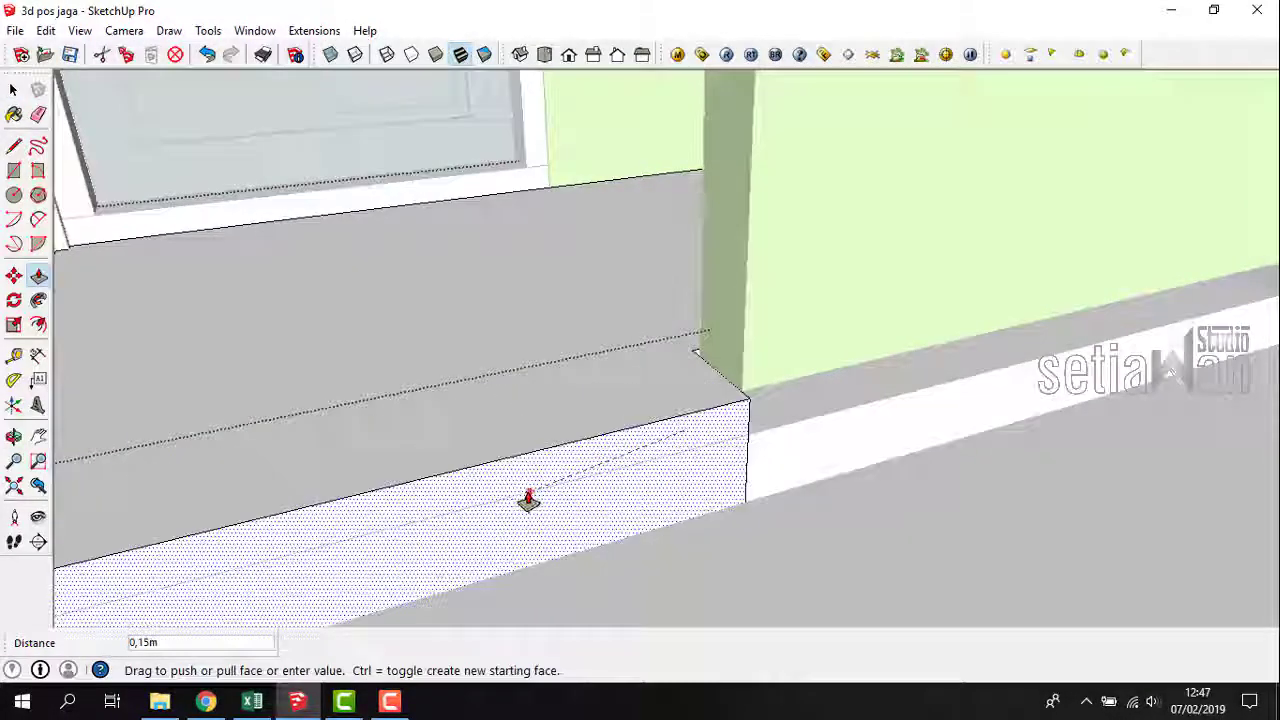
pyautogui.scroll(-4, 522, 494)
pyautogui.click(753, 370)
pyautogui.press('space')
# Pull the underside of the front low wall down to the top of the base beam.
pyautogui.click(677, 409)
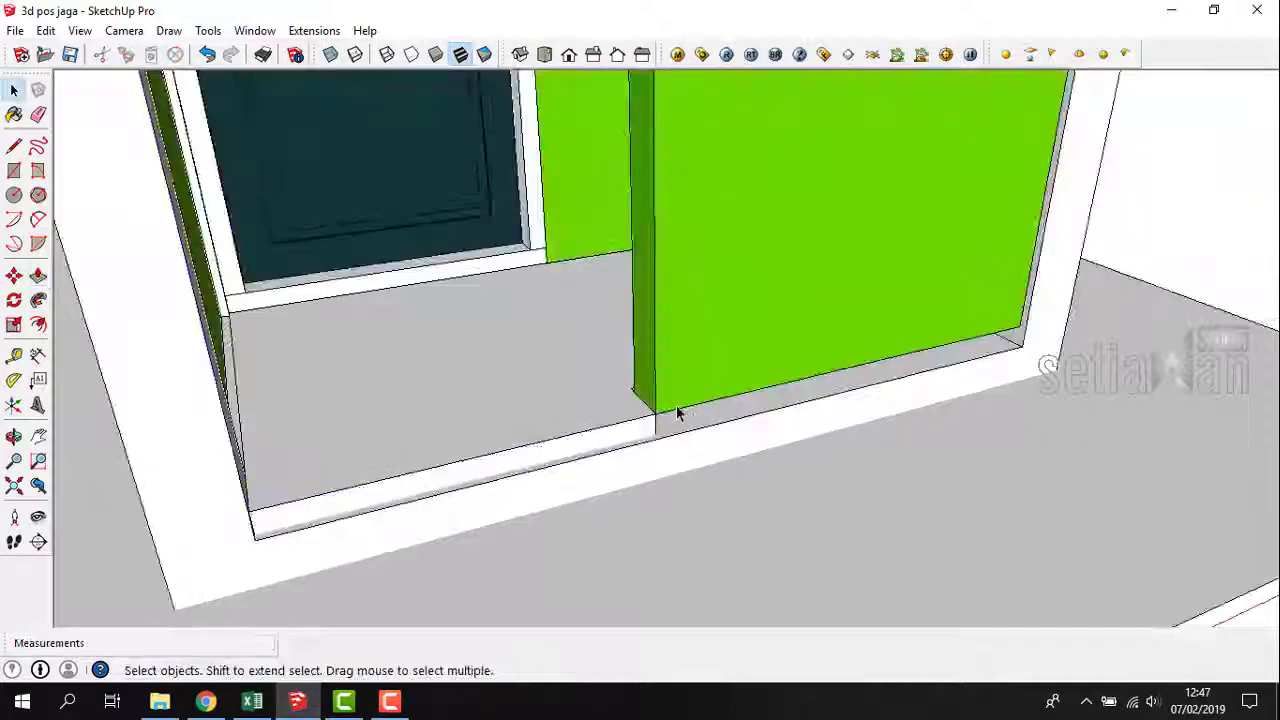
pyautogui.scroll(3, 680, 409)
pyautogui.doubleClick(505, 400)
pyautogui.click(748, 348)
pyautogui.moveTo(748, 348); pyautogui.dragTo(609, 277, button='middle')
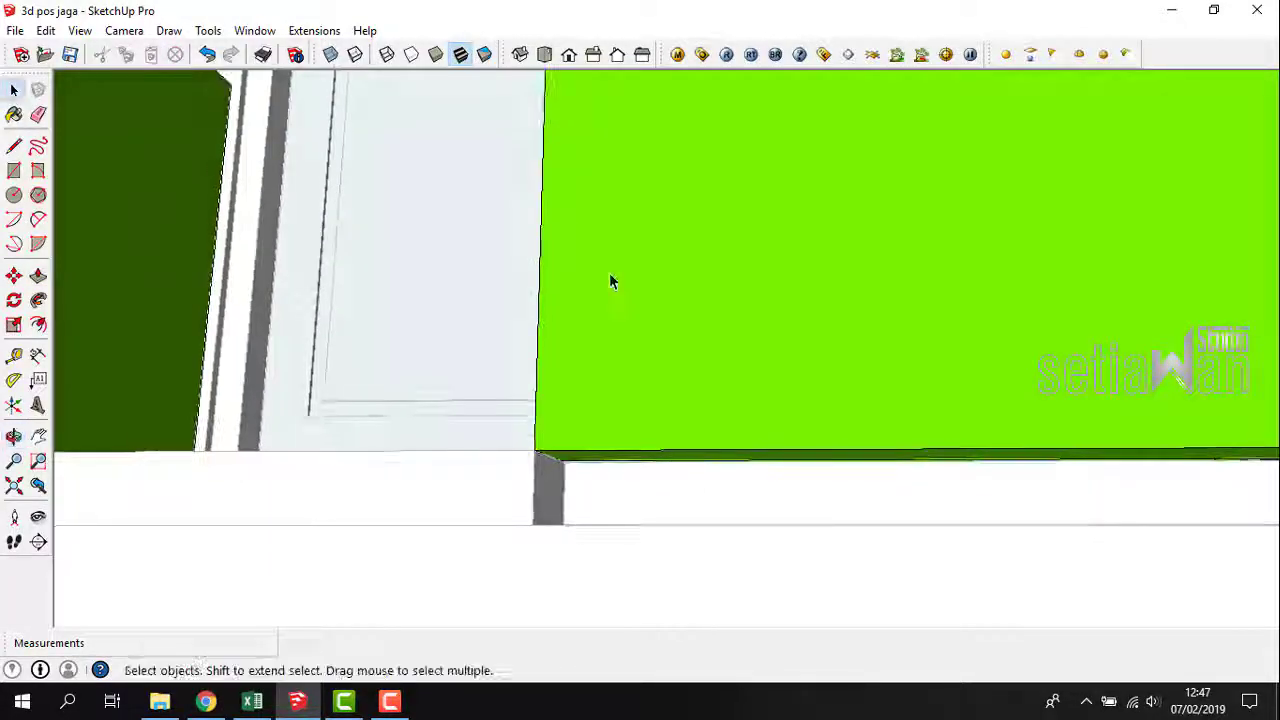
pyautogui.doubleClick(609, 277)
pyautogui.press('p')
pyautogui.click(554, 464)
pyautogui.moveTo(554, 464); pyautogui.dragTo(554, 594, button='middle')
pyautogui.click(532, 529)
pyautogui.press('space')
# Lower the top face of the base beam beneath the porch's first side low wall.
pyautogui.scroll(-5, 531, 525)
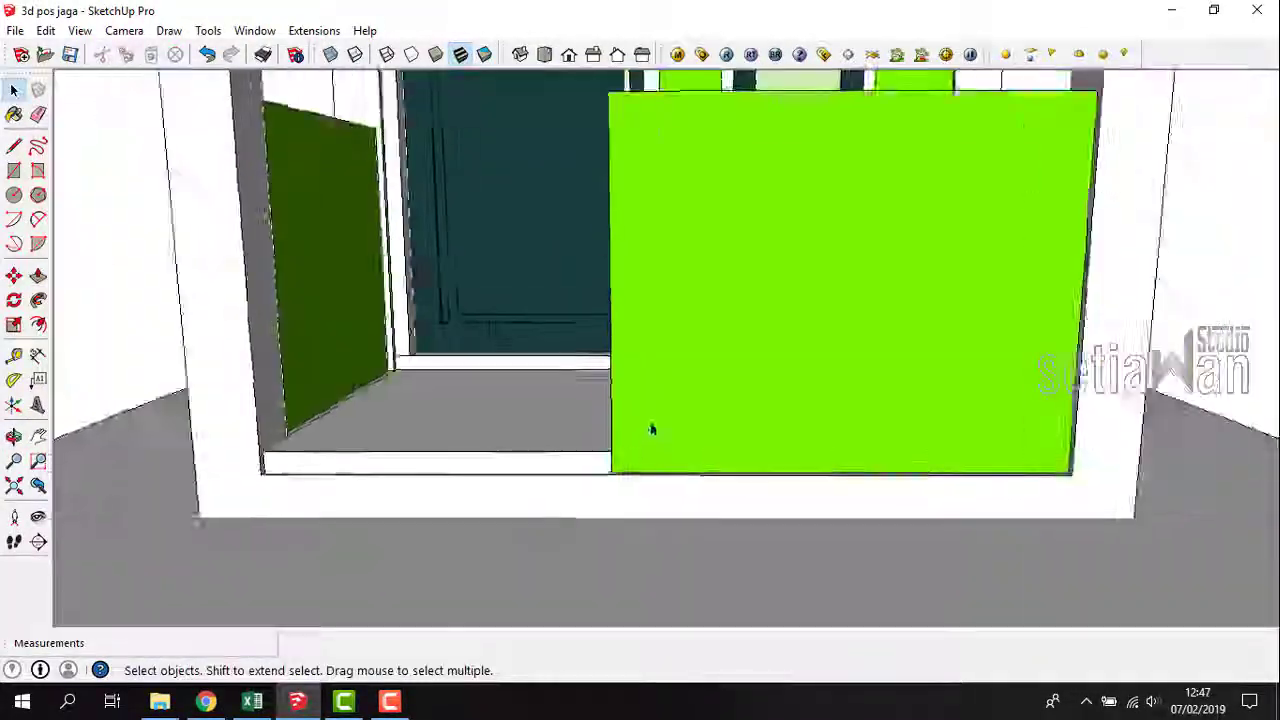
pyautogui.moveTo(651, 429); pyautogui.dragTo(606, 491, button='middle')
pyautogui.scroll(6, 414, 463)
pyautogui.press('p')
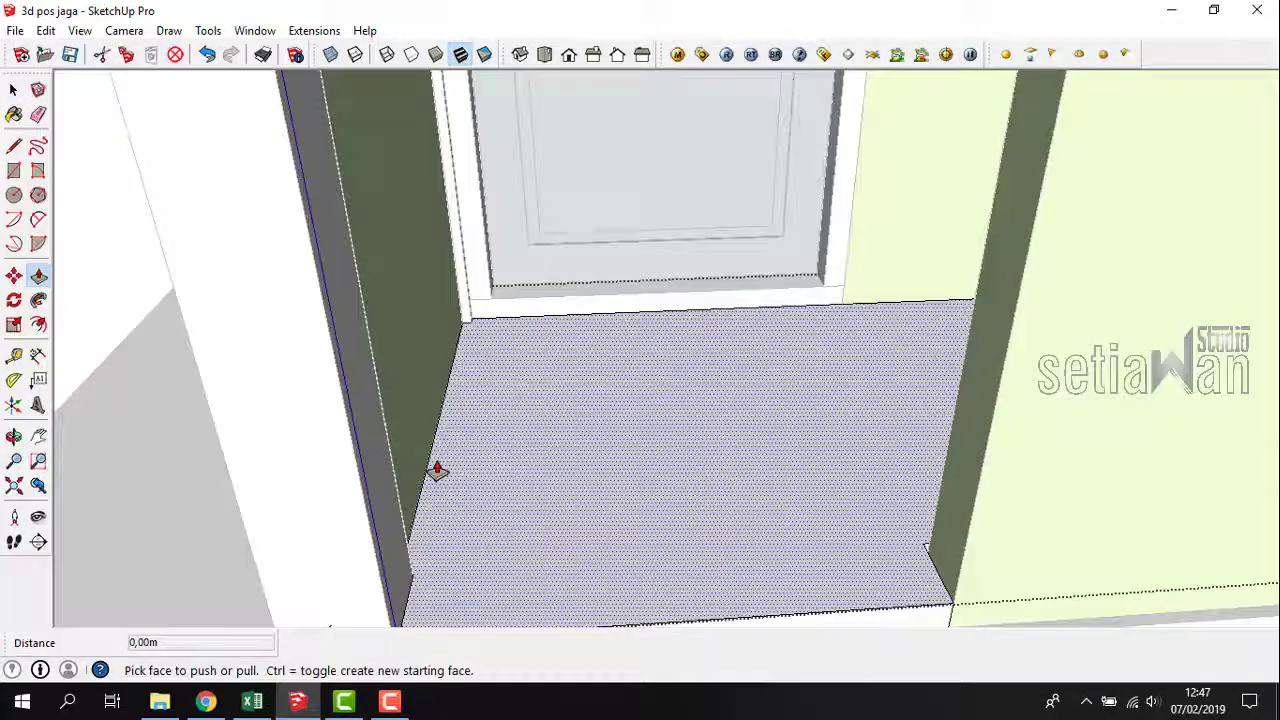
pyautogui.press('space')
pyautogui.moveTo(397, 523); pyautogui.dragTo(432, 345, button='middle')
pyautogui.click(440, 498)
pyautogui.scroll(-2, 440, 498)
pyautogui.moveTo(474, 432); pyautogui.dragTo(805, 371, button='middle')
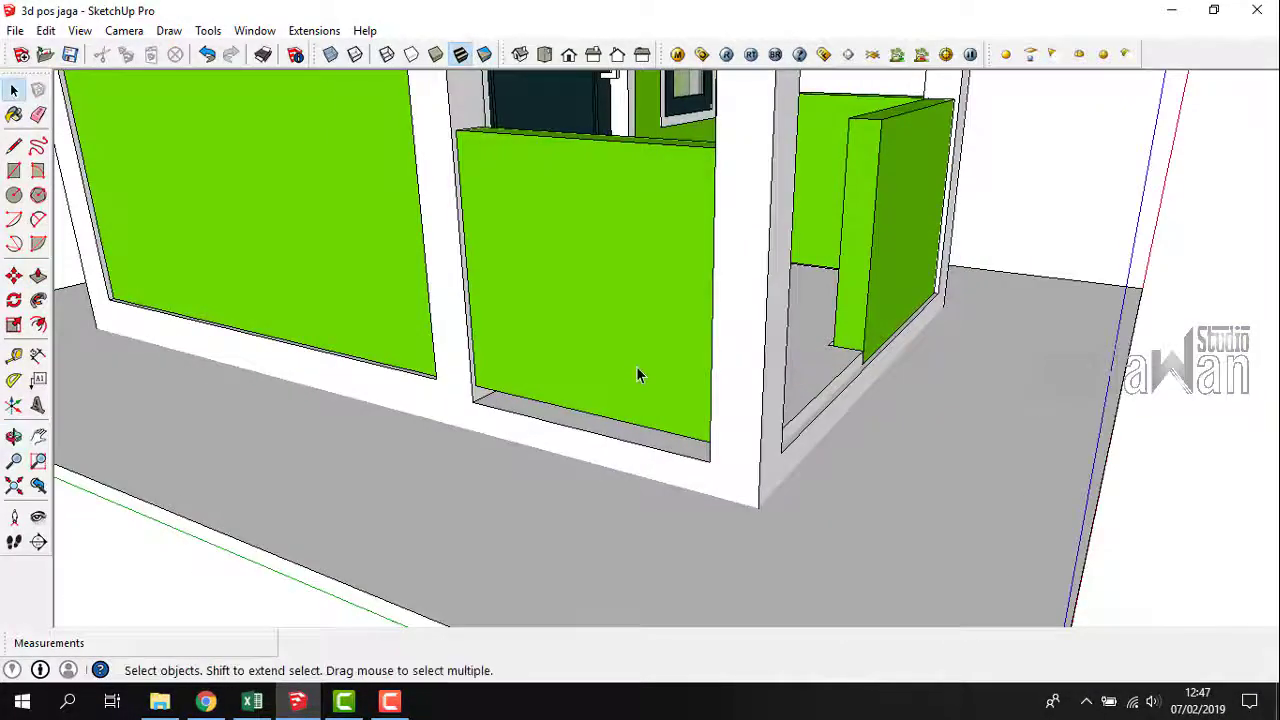
# Pull the underside of the first side low wall down to the base beam.
pyautogui.moveTo(637, 374); pyautogui.dragTo(749, 221, button='middle')
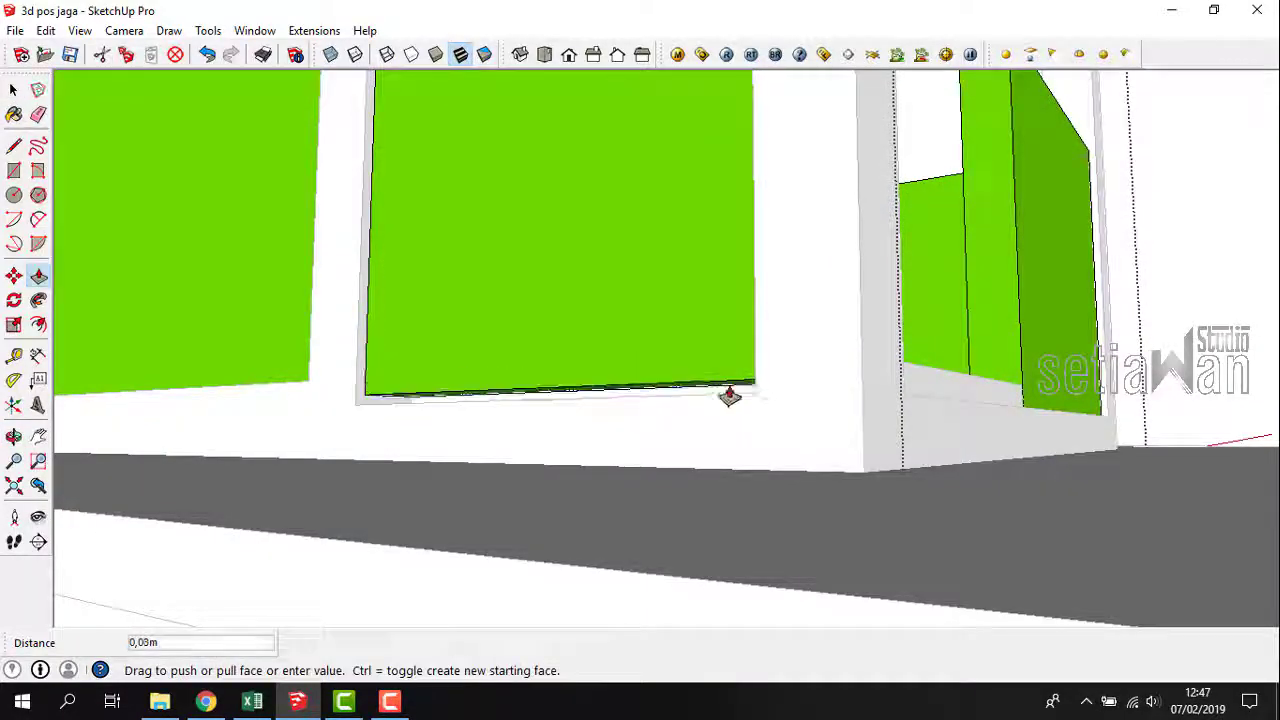
pyautogui.moveTo(683, 385); pyautogui.dragTo(533, 373, button='middle')
# Lower the top face of the base beam beneath the low wall on the porch's opposite side.
pyautogui.moveTo(458, 474); pyautogui.dragTo(365, 318, button='middle')
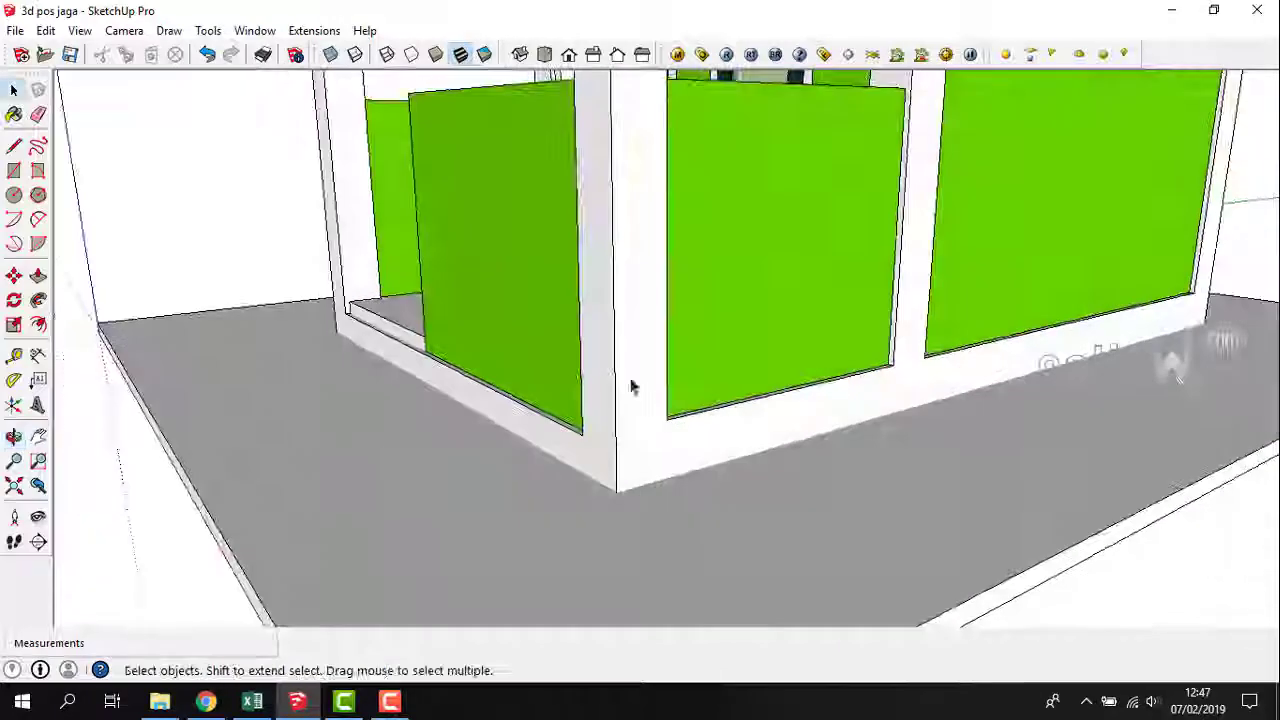
pyautogui.doubleClick(633, 387)
pyautogui.press('p')
pyautogui.moveTo(809, 403); pyautogui.dragTo(863, 250, button='middle')
pyautogui.click(513, 520)
pyautogui.press('space')
# Pull the underside of the opposite side's low wall down 0.05 m to the base beam.
pyautogui.click(811, 401)
pyautogui.doubleClick(862, 262)
pyautogui.press('p')
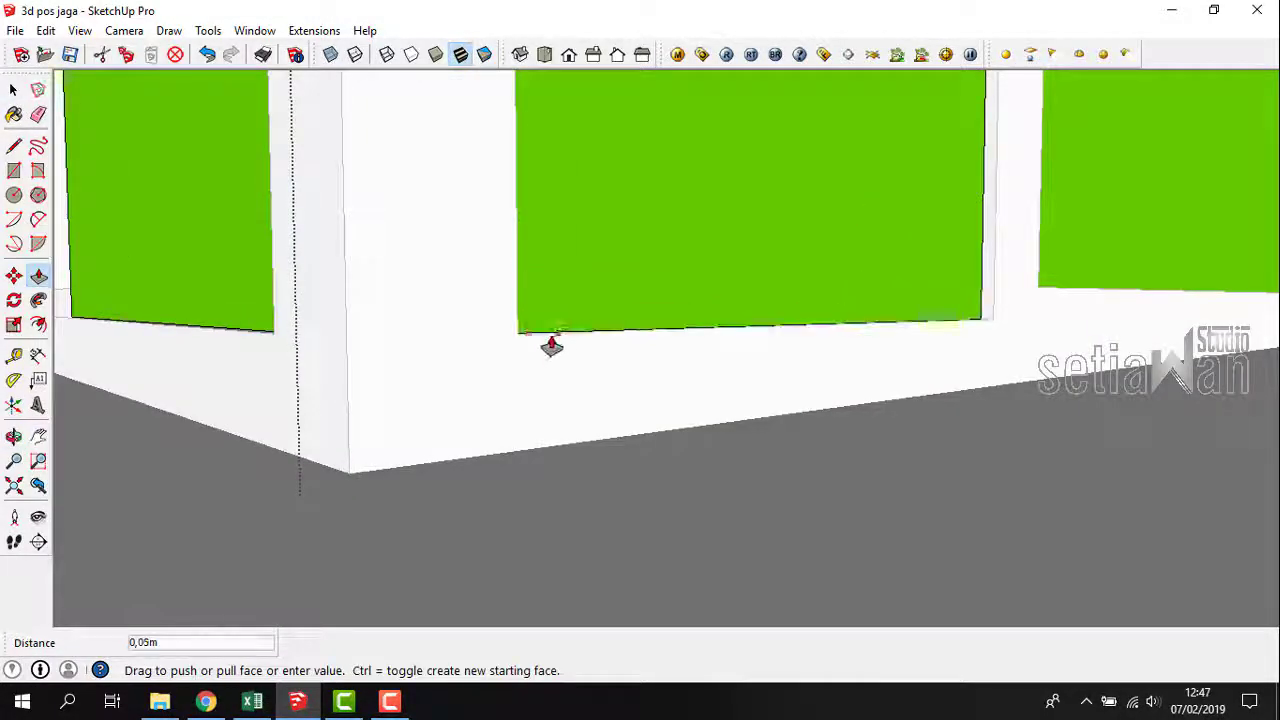
pyautogui.click(552, 340)
pyautogui.press('space')
pyautogui.click(834, 358)
# Draw a 0.80 m line along the porch floor's front riser, from the low wall to the column.
pyautogui.moveTo(834, 360); pyautogui.dragTo(557, 463, button='middle')
pyautogui.scroll(3, 657, 394)
pyautogui.scroll(3, 603, 517)
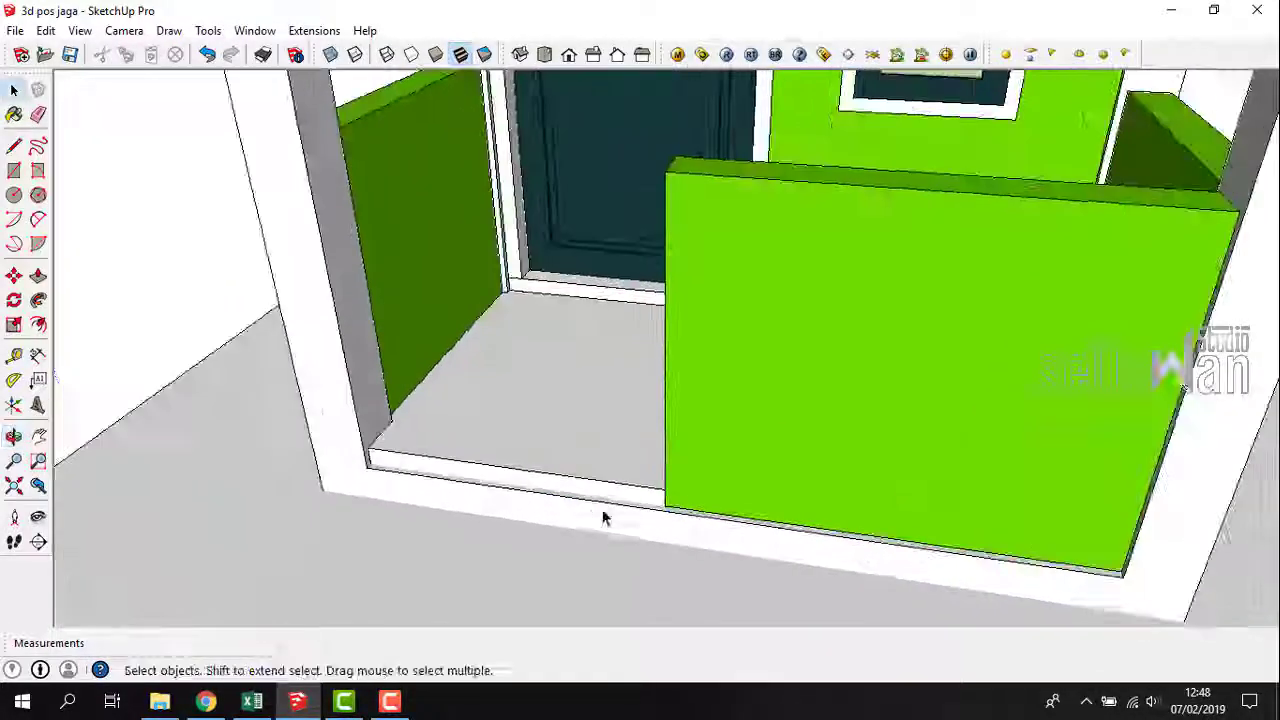
pyautogui.scroll(2, 603, 517)
pyautogui.doubleClick(638, 502)
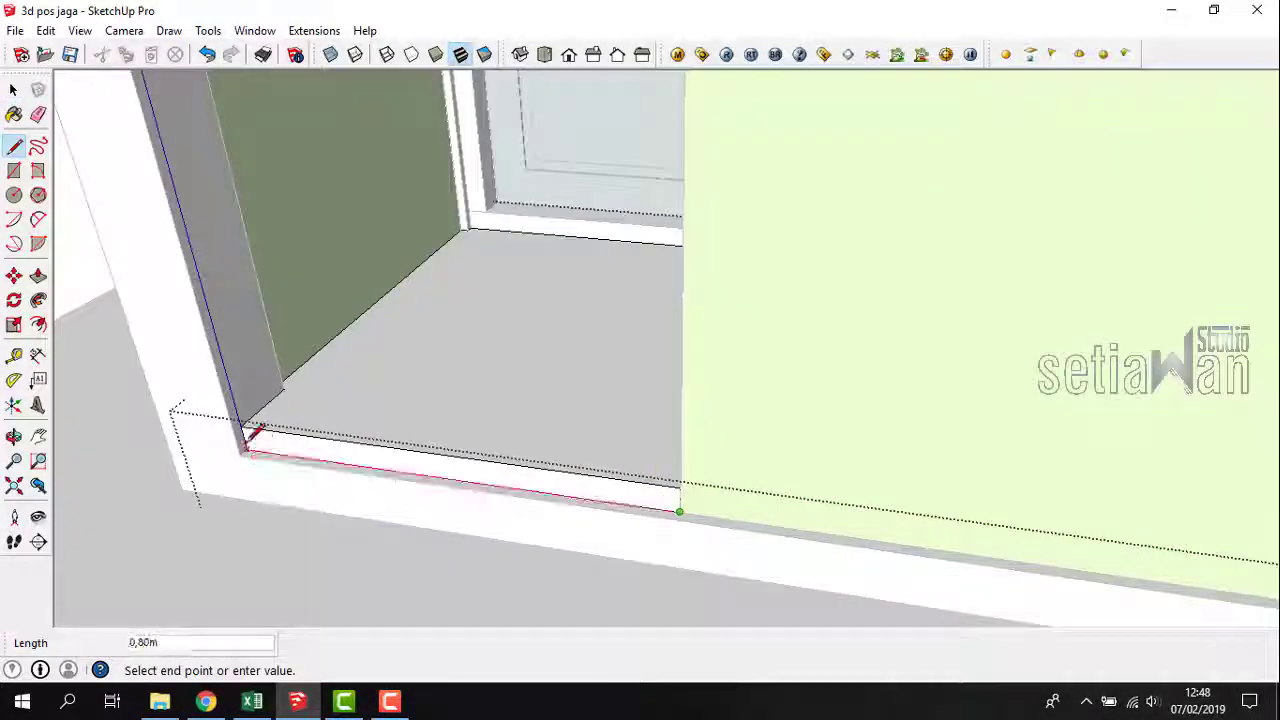
pyautogui.click(246, 450)
# Push/Pull the riser face above the line outward toward the front edge of the base beam.
pyautogui.press('p')
pyautogui.click(566, 483)
pyautogui.click(694, 528)
pyautogui.press('space')
pyautogui.click(740, 400)
pyautogui.scroll(-1, 740, 400)
pyautogui.scroll(-5, 591, 429)
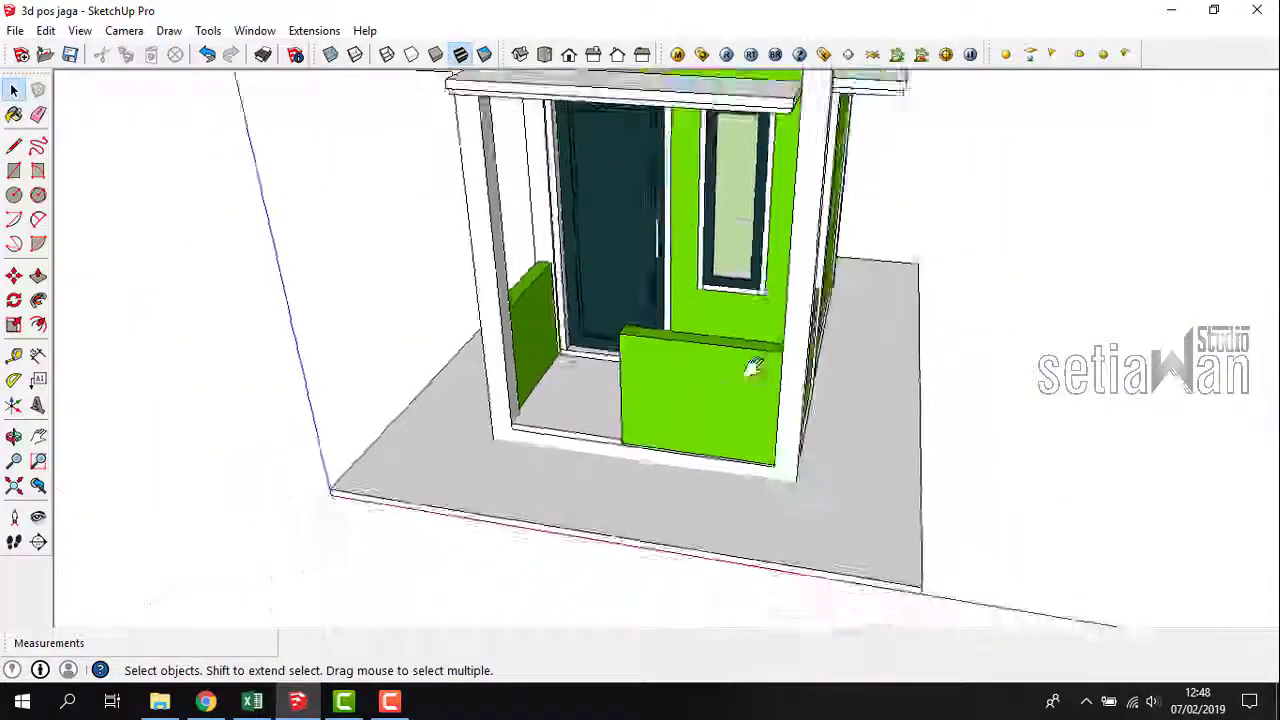
# Paint the porch floor with the Tile_Ceramic_Natural material from the Tile collection.
pyautogui.moveTo(753, 368); pyautogui.dragTo(703, 475, button='middle')
pyautogui.scroll(-3, 659, 386)
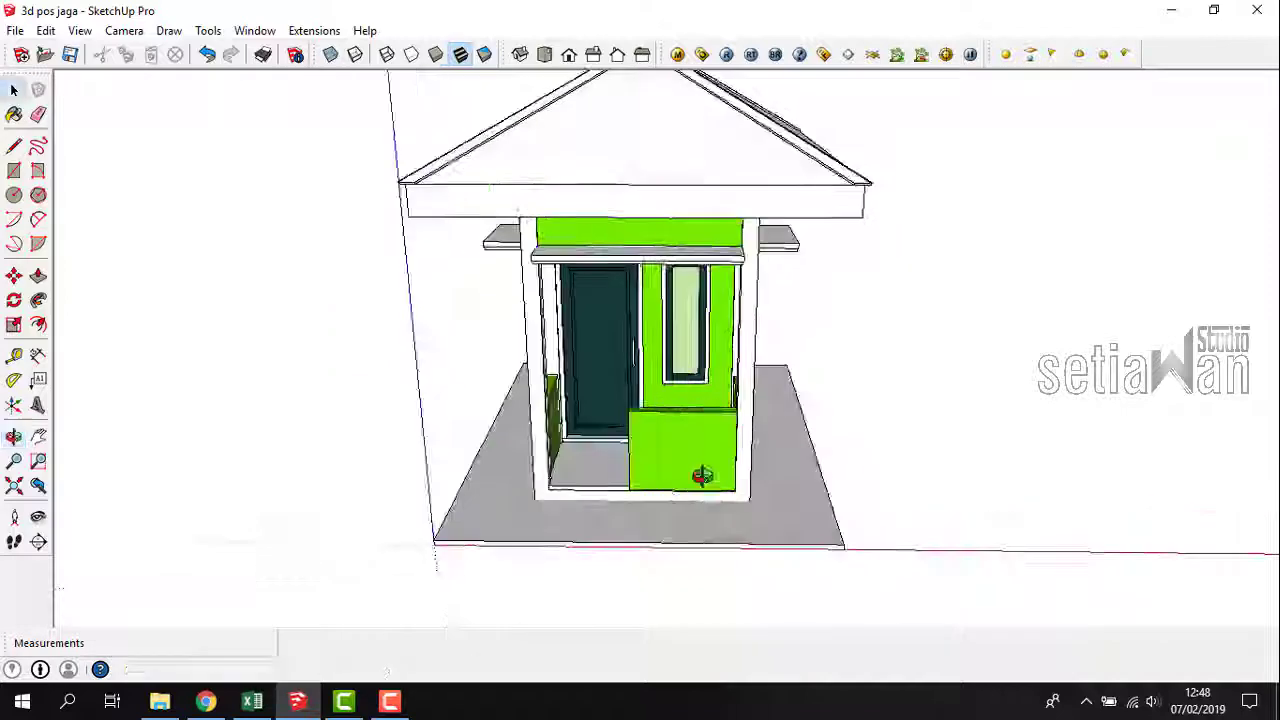
pyautogui.click(167, 181)
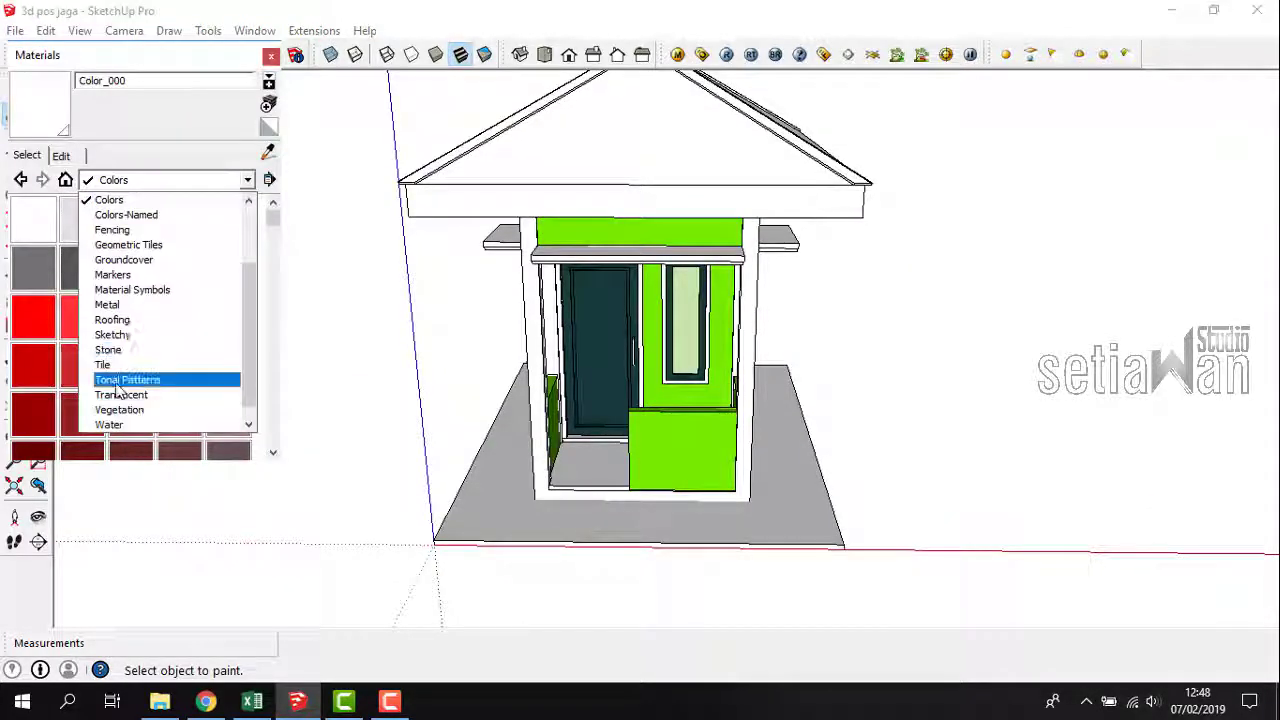
pyautogui.click(118, 355)
pyautogui.click(137, 230)
pyautogui.moveTo(572, 440); pyautogui.dragTo(580, 498, button='middle')
pyautogui.scroll(3, 572, 470)
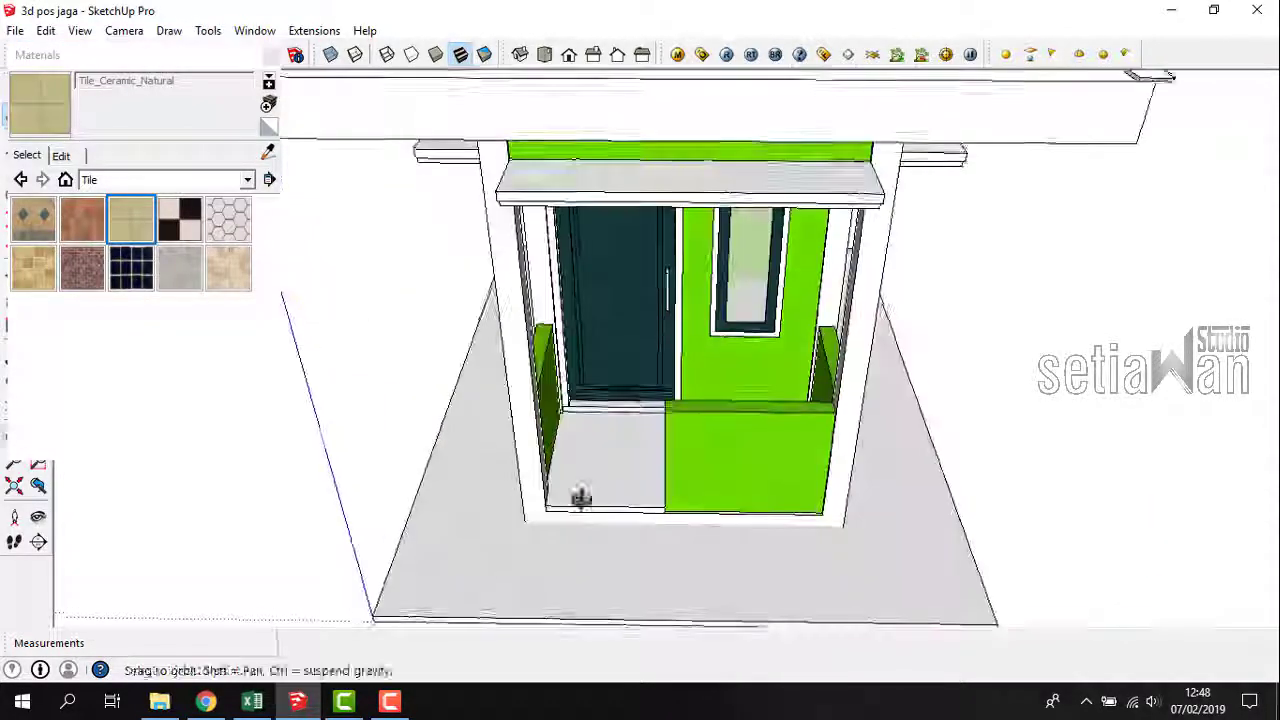
pyautogui.click(69, 160)
pyautogui.click(609, 471)
pyautogui.scroll(4, 609, 450)
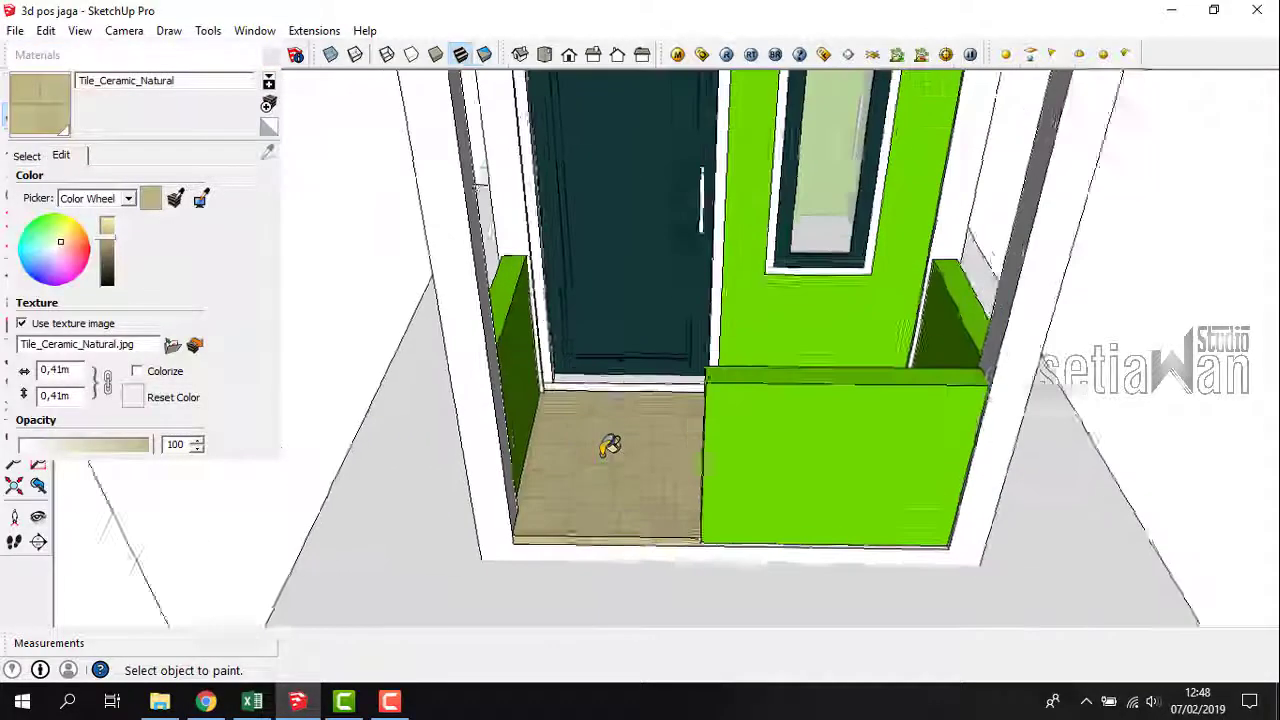
pyautogui.moveTo(614, 366)
pyautogui.mouseDown(button='middle')
pyautogui.moveTo(720, 423)
pyautogui.moveTo(695, 385)
pyautogui.moveTo(620, 449)
pyautogui.moveTo(612, 425)
pyautogui.mouseUp(button='middle')
pyautogui.scroll(-1, 626, 449)
pyautogui.scroll(3, 626, 449)
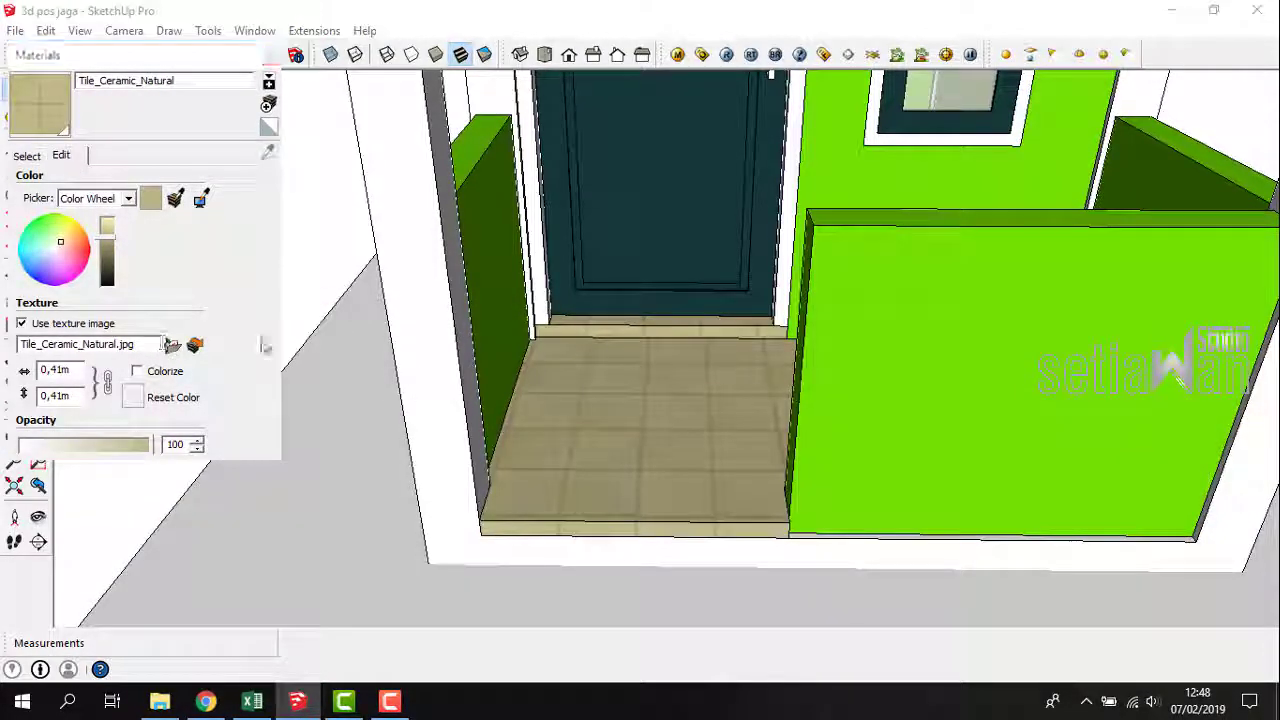
# Replace the tile material's texture image with the "23_basalt square tile texture" file from the Texture folder.
pyautogui.click(172, 344)
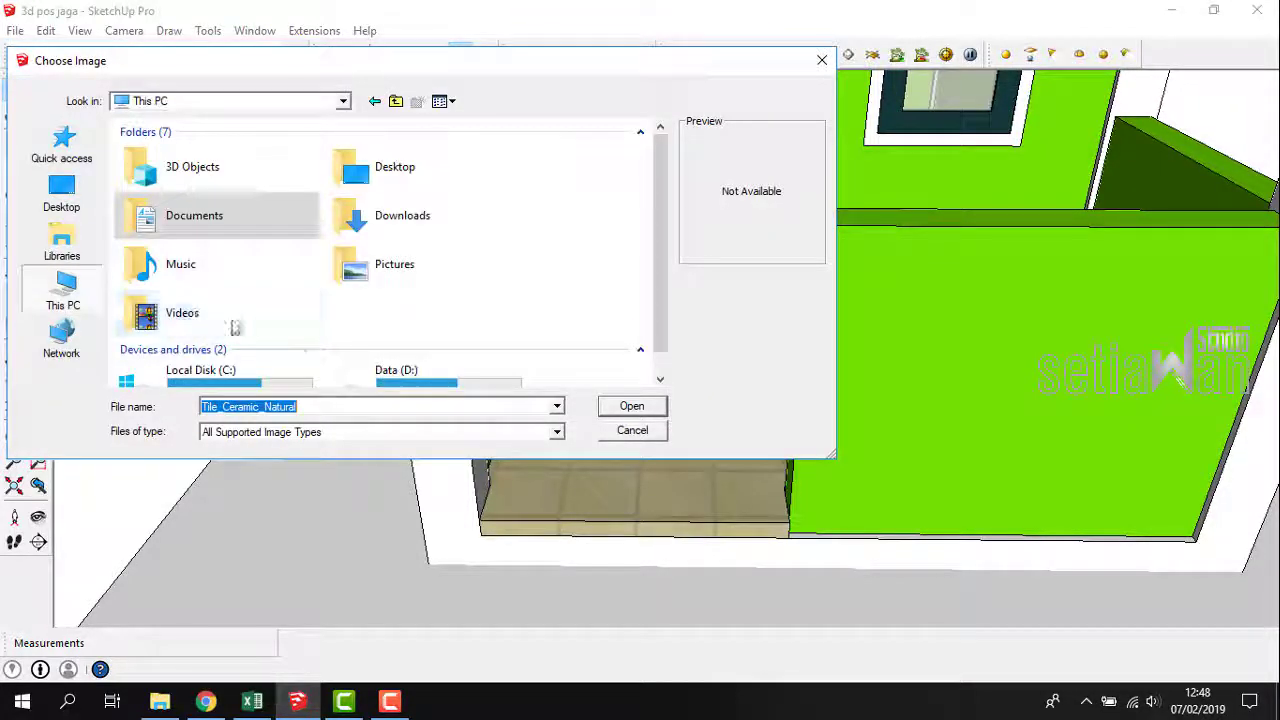
pyautogui.scroll(-1, 234, 328)
pyautogui.doubleClick(386, 357)
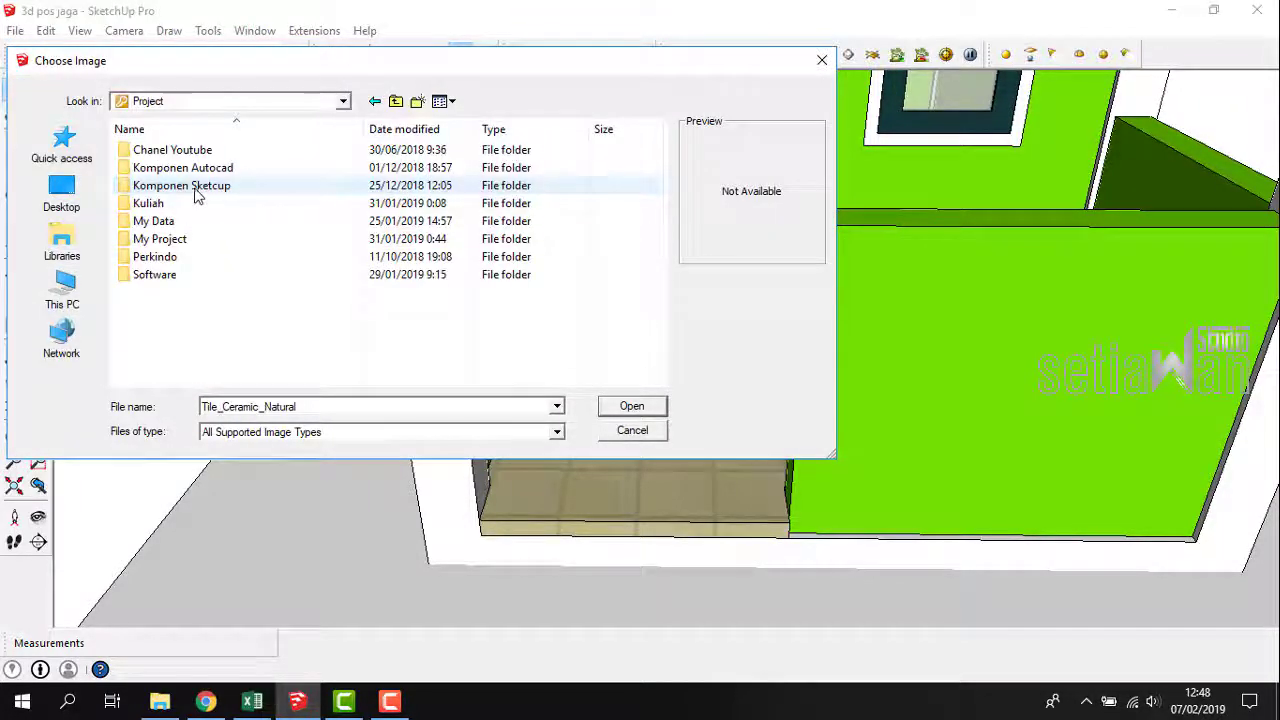
pyautogui.doubleClick(182, 240)
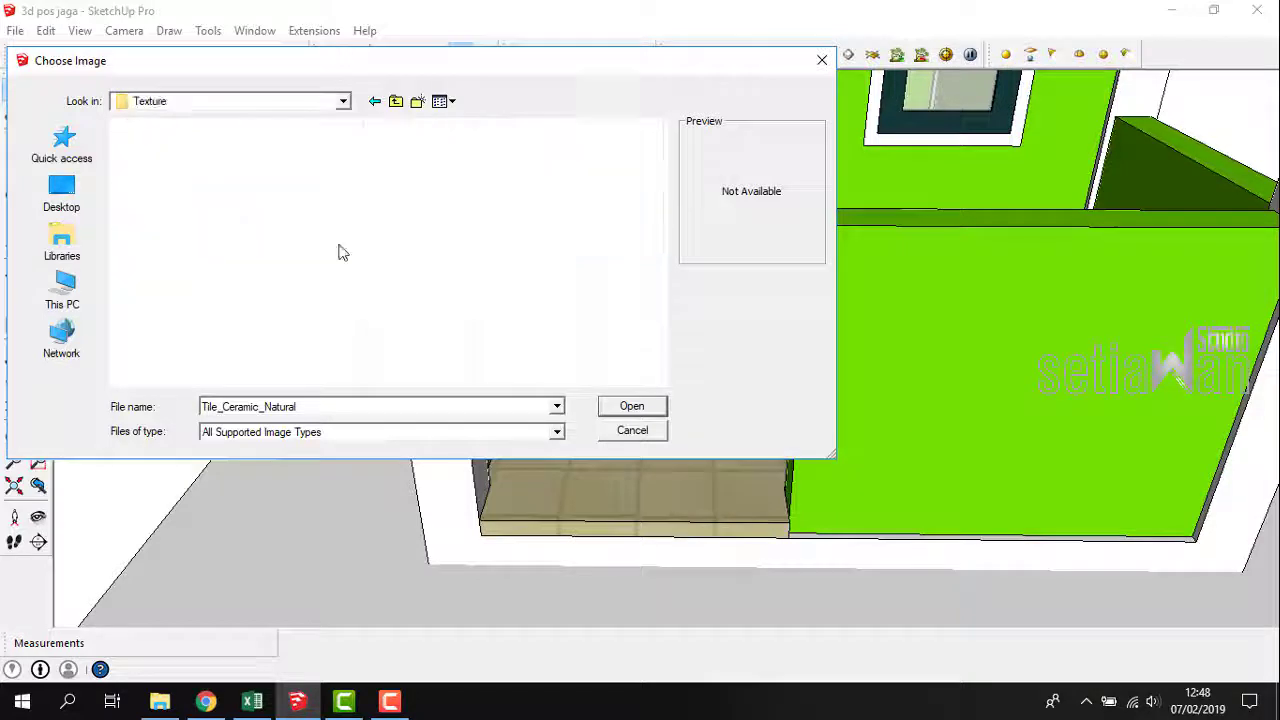
pyautogui.moveTo(659, 148); pyautogui.dragTo(665, 175)
pyautogui.scroll(-2, 514, 251)
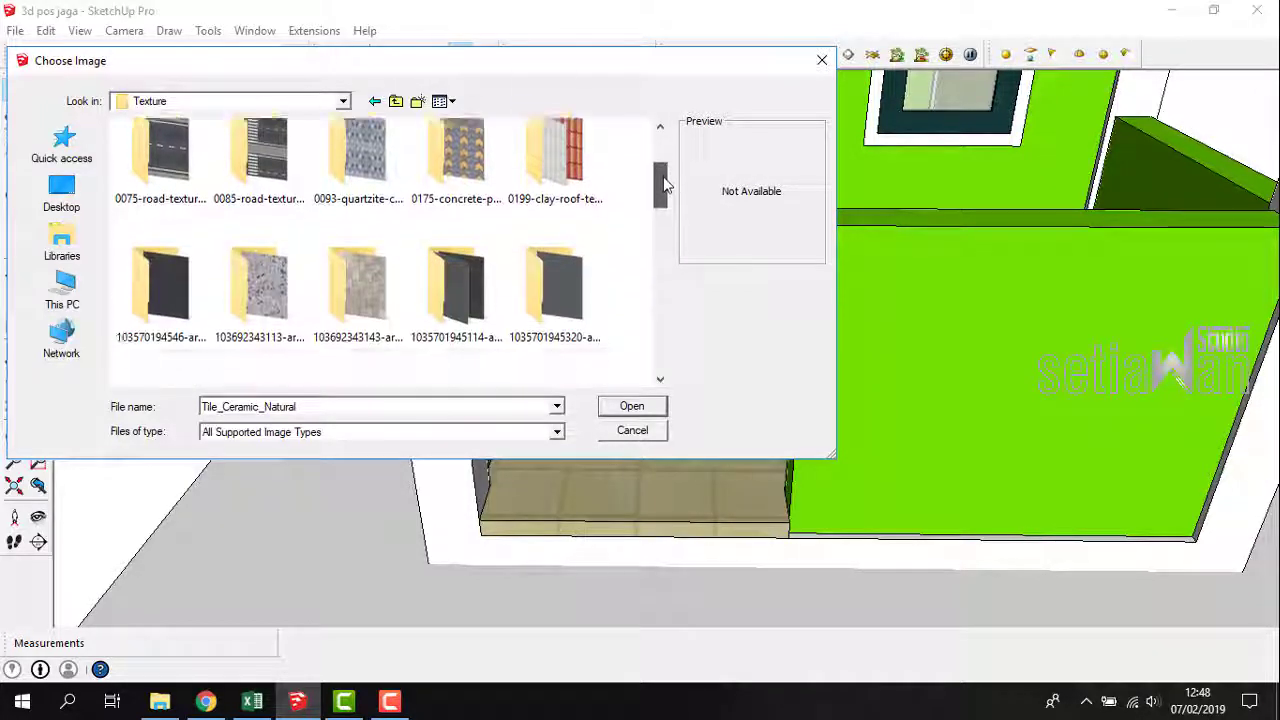
pyautogui.doubleClick(540, 245)
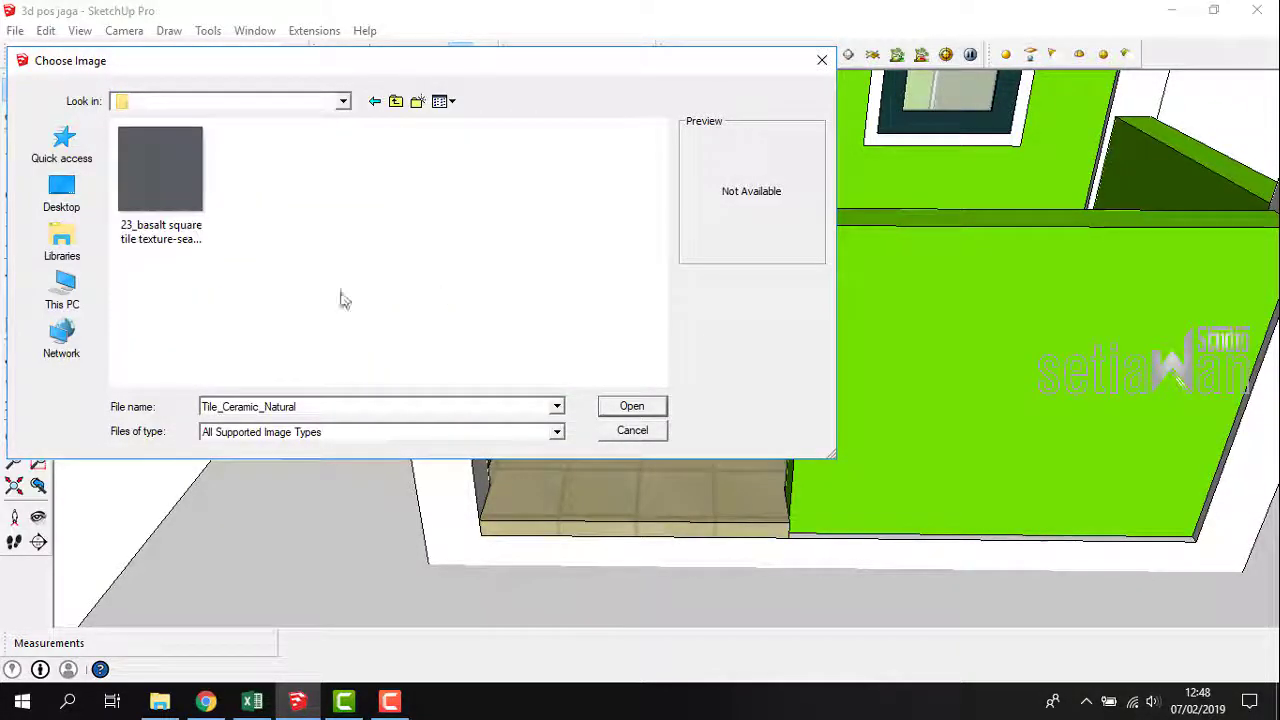
pyautogui.click(624, 408)
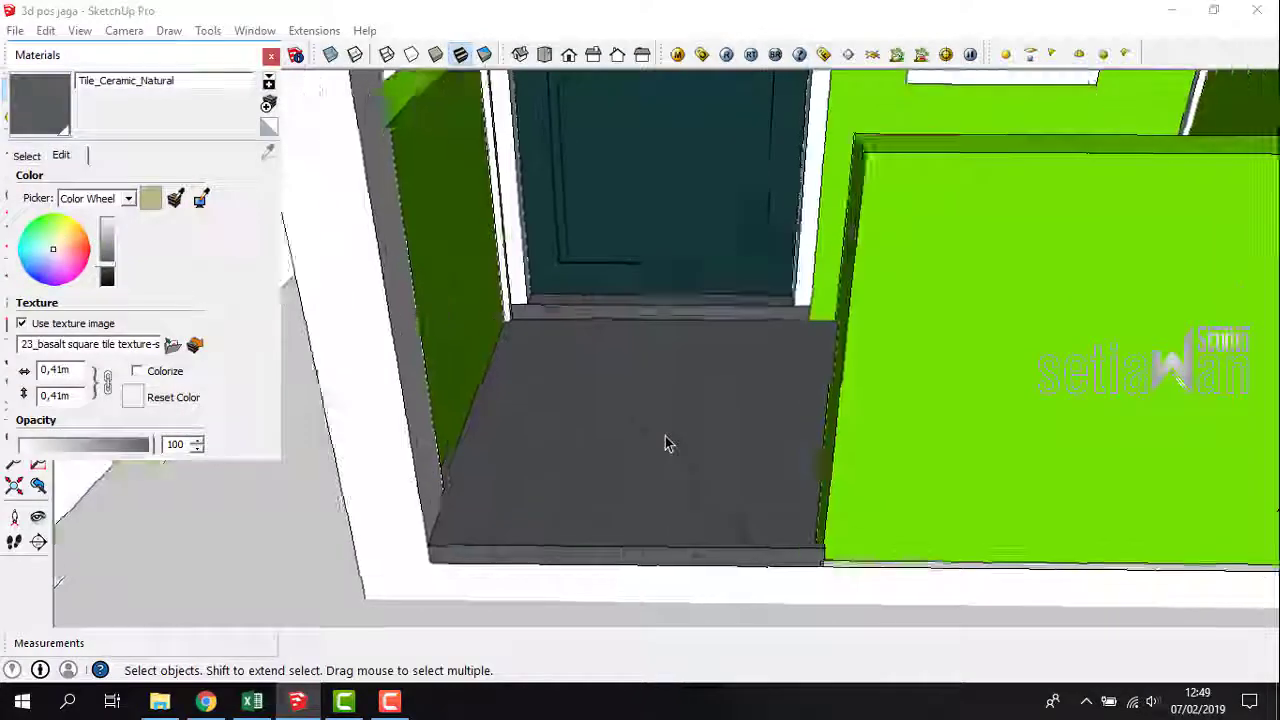
# Set the basalt tile texture's width to 0.80 m.
pyautogui.scroll(3, 666, 443)
pyautogui.moveTo(666, 443); pyautogui.dragTo(680, 503, button='middle')
pyautogui.scroll(2, 680, 500)
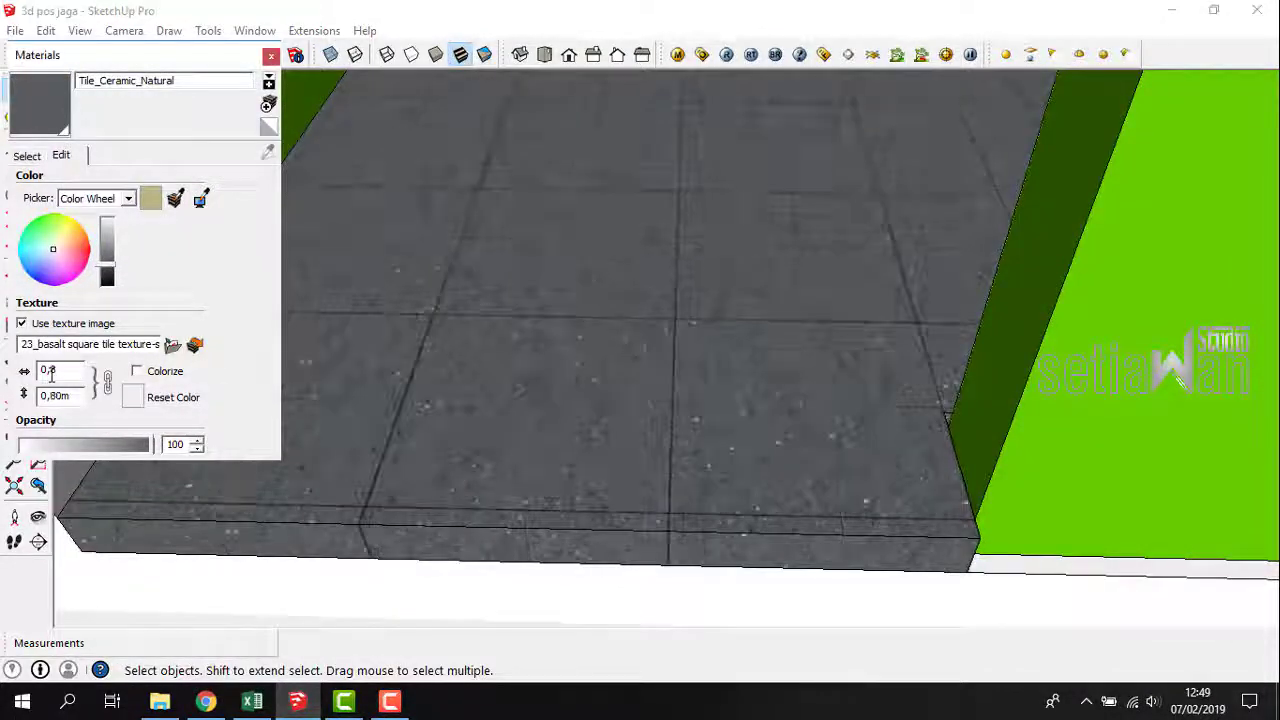
pyautogui.press('Return')
# Measure the width of one tile on the porch floor with the Line tool.
pyautogui.scroll(-3, 657, 434)
pyautogui.press('l')
pyautogui.scroll(5, 476, 366)
pyautogui.click(474, 371)
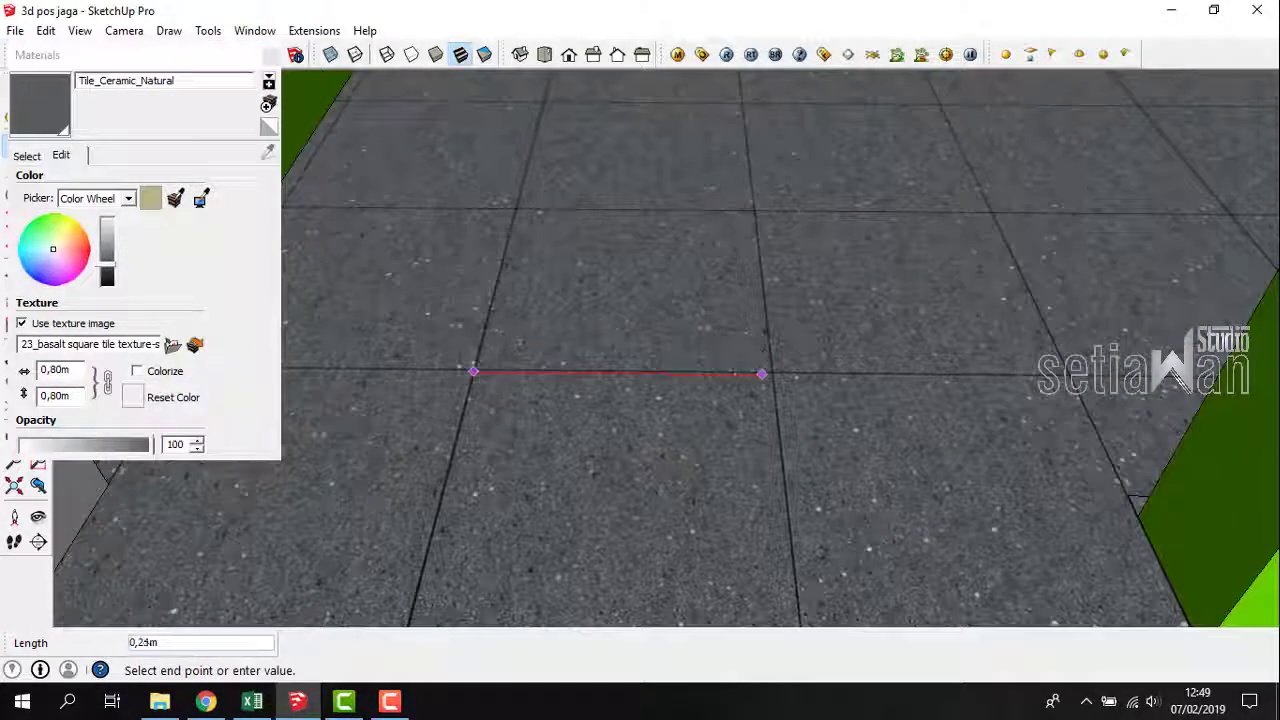
pyautogui.press('space')
pyautogui.scroll(-3, 773, 375)
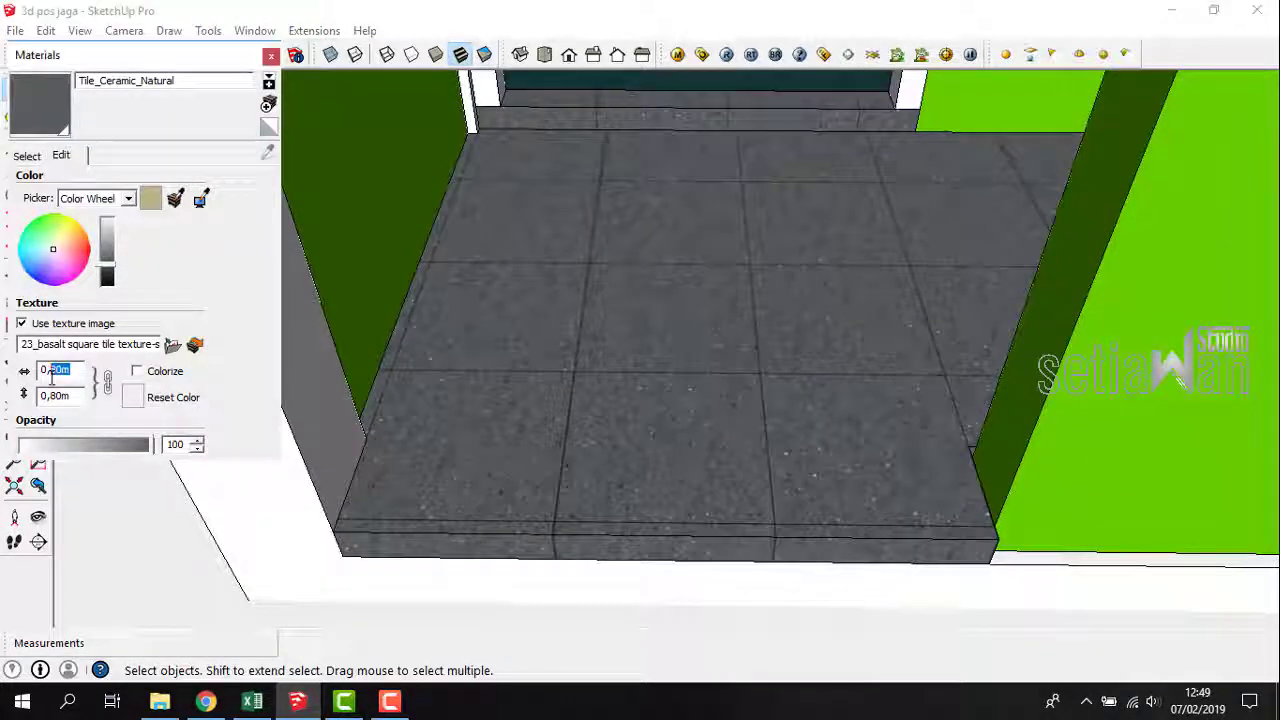
# Set the basalt tile texture's width to 1.20 m.
pyautogui.click(46, 376)
pyautogui.write('1,5')
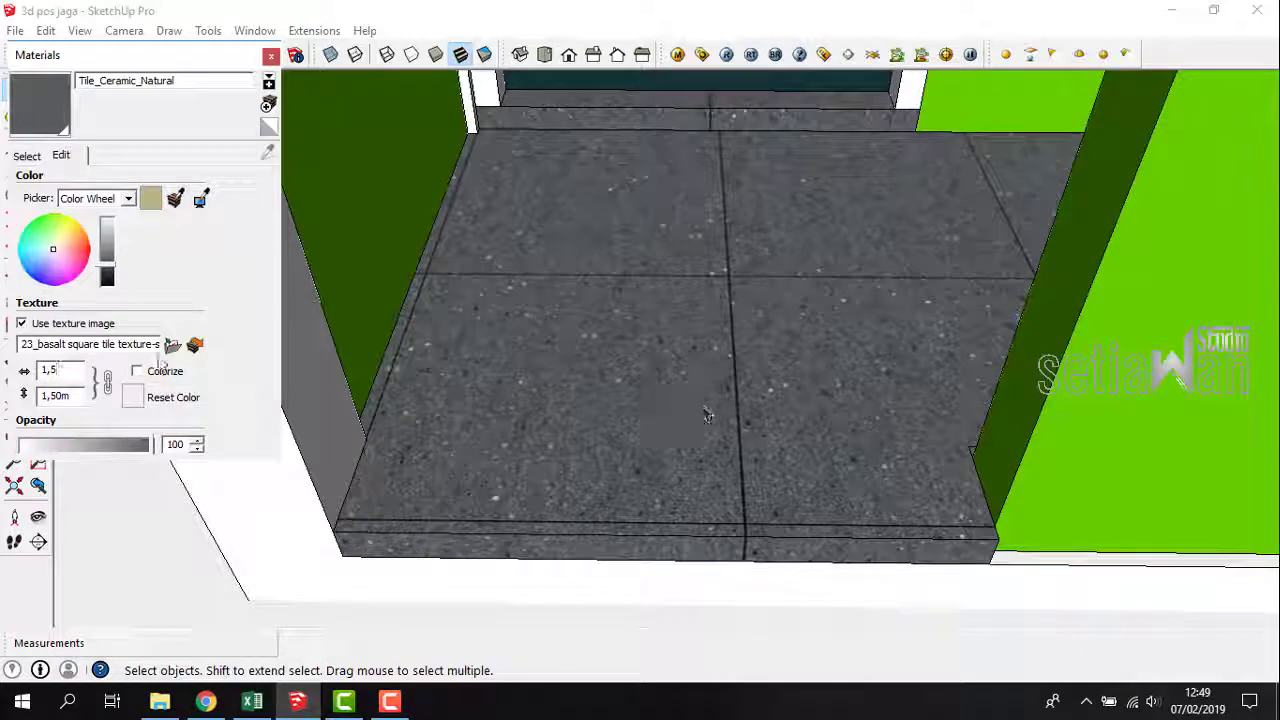
pyautogui.press('BackSpace')
pyautogui.write('2')
pyautogui.press('Return')
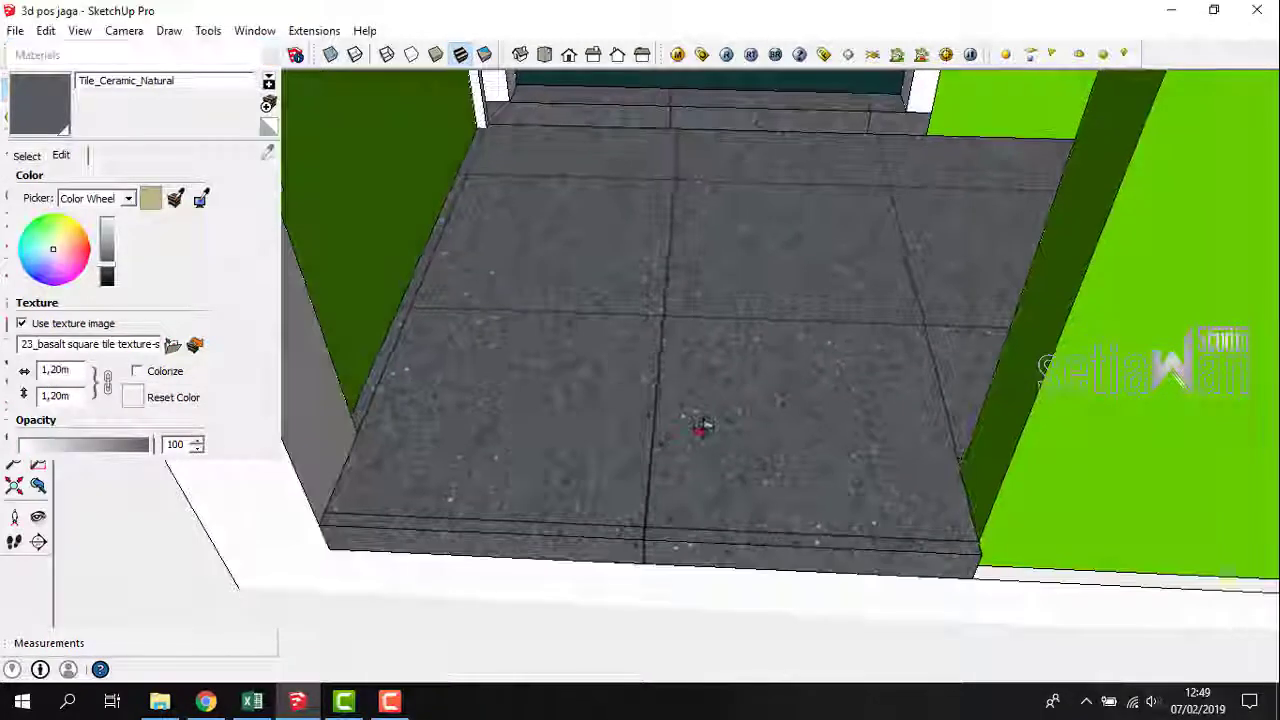
# Paint the wide base slab around the guard post with the same basalt tile material.
pyautogui.scroll(-6, 755, 376)
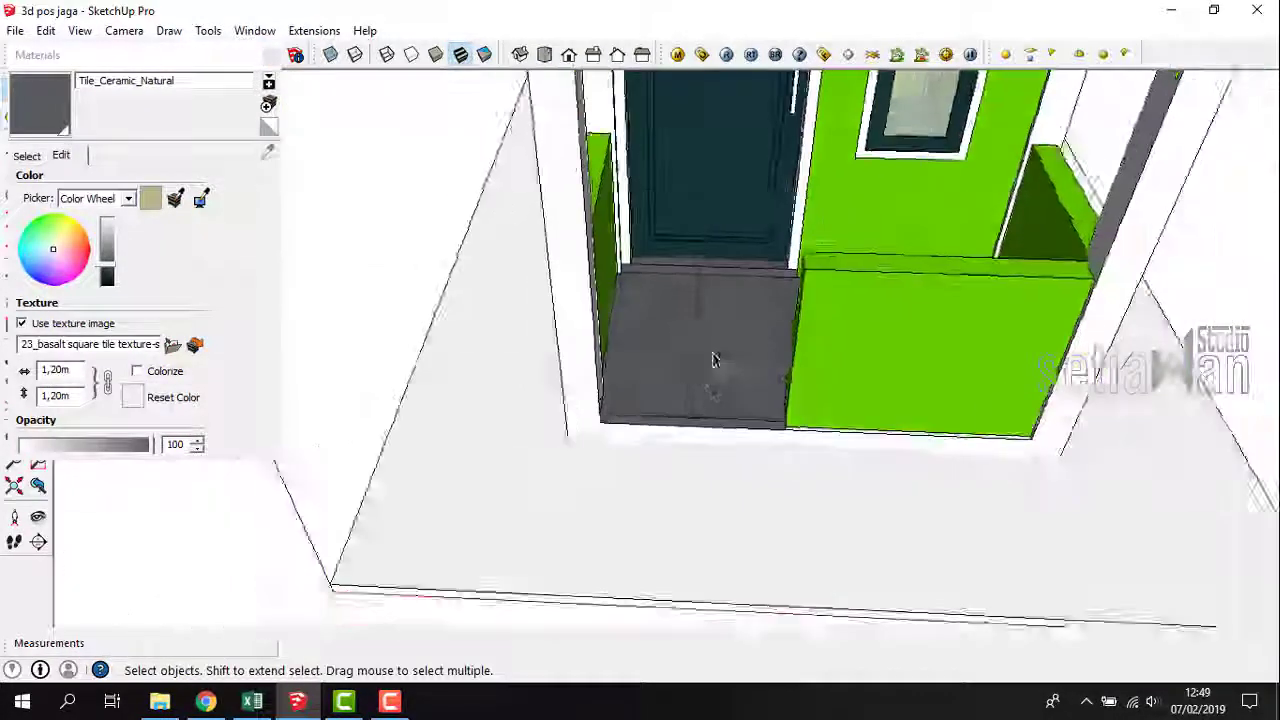
pyautogui.moveTo(560, 374); pyautogui.dragTo(668, 378, button='middle')
pyautogui.scroll(-3, 668, 378)
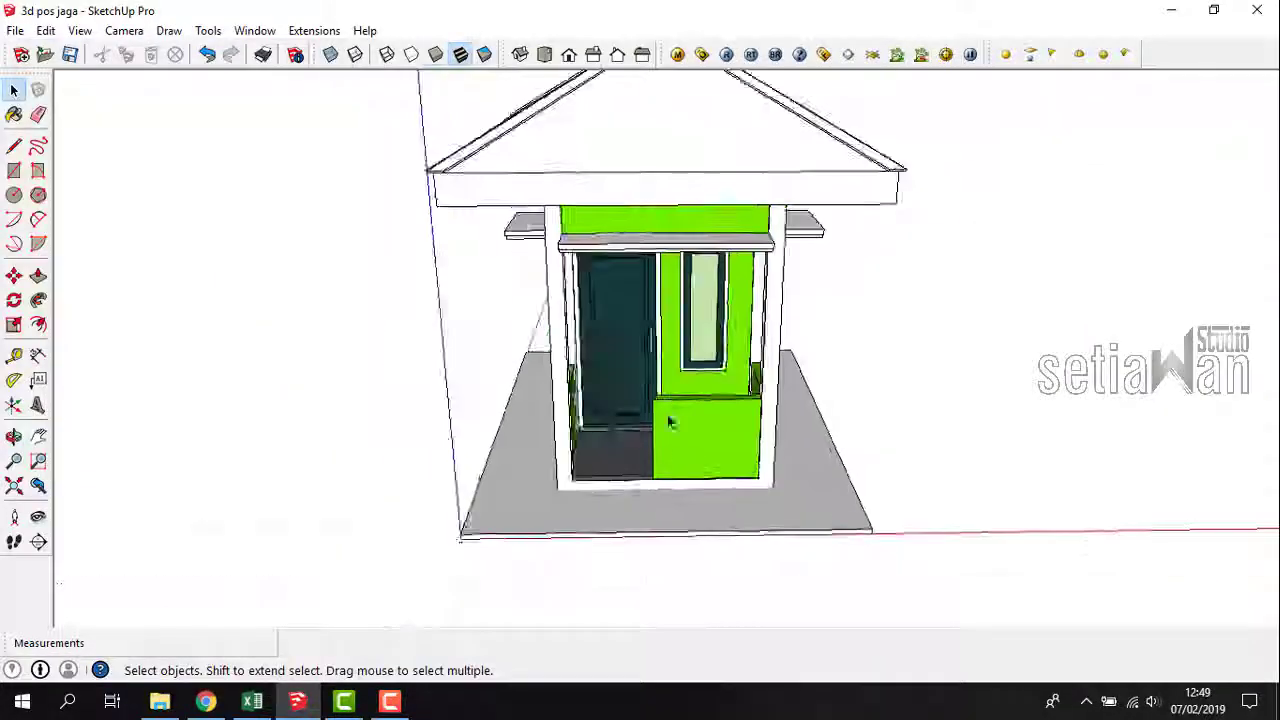
pyautogui.scroll(4, 829, 443)
pyautogui.moveTo(829, 443)
pyautogui.mouseDown(button='middle')
pyautogui.moveTo(575, 422)
pyautogui.moveTo(603, 420)
pyautogui.mouseUp(button='middle')
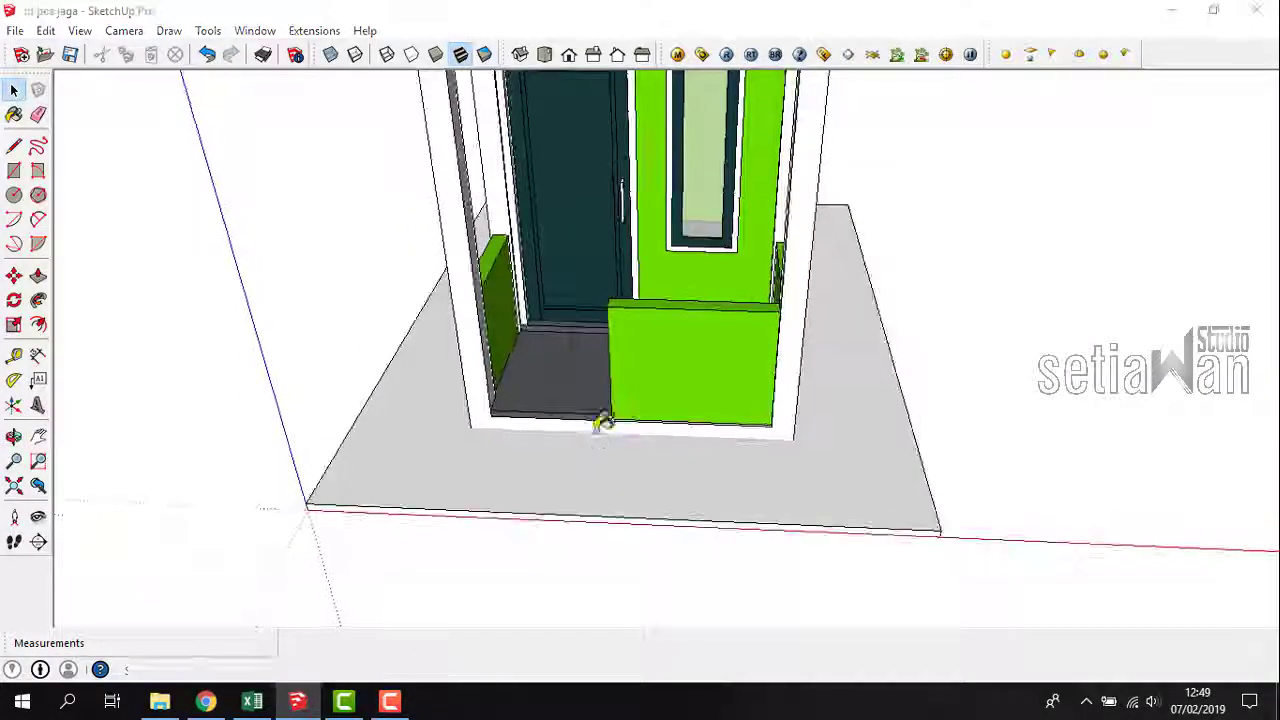
pyautogui.press('b')
pyautogui.click(492, 430)
pyautogui.moveTo(492, 430); pyautogui.dragTo(720, 440, button='middle')
pyautogui.scroll(-6, 720, 440)
pyautogui.press('space')
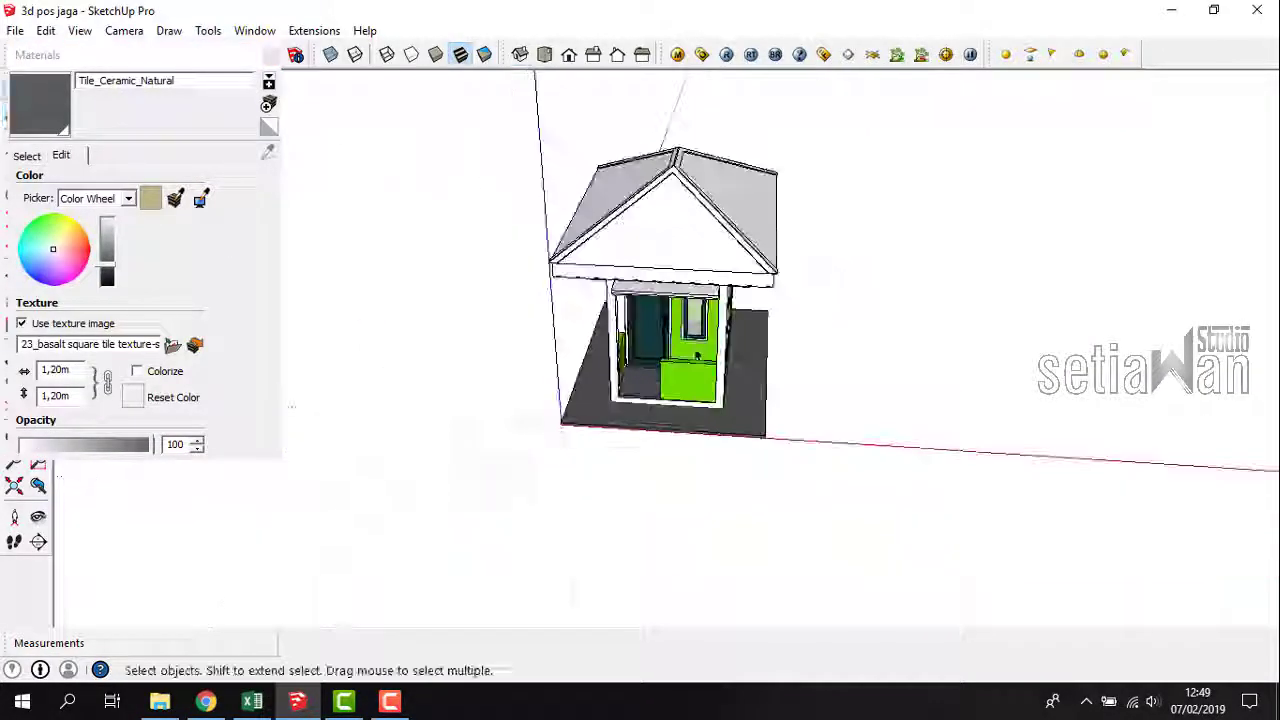
# Try to draw a ground rectangle surrounding the guard post.
pyautogui.moveTo(665, 400); pyautogui.dragTo(655, 397, button='middle')
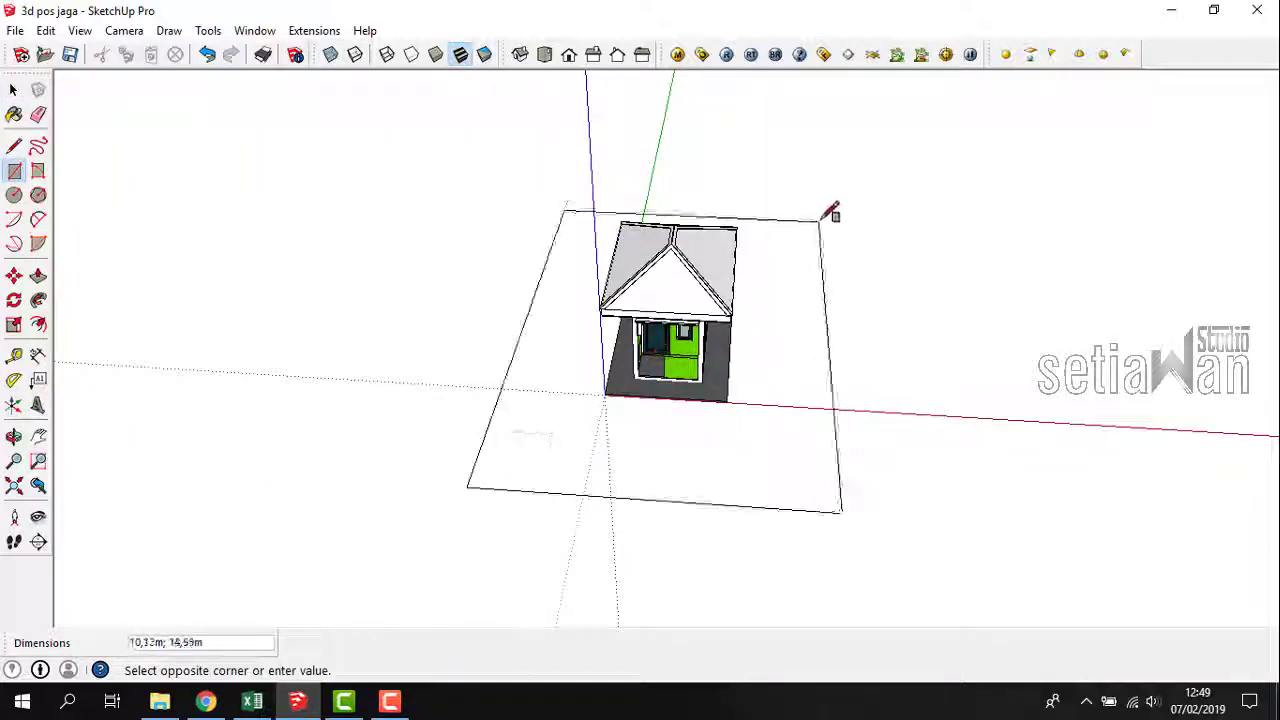
pyautogui.click(851, 205)
pyautogui.press('space')
pyautogui.scroll(5, 686, 400)
pyautogui.moveTo(686, 400); pyautogui.dragTo(682, 372, button='middle')
pyautogui.scroll(-10, 662, 437)
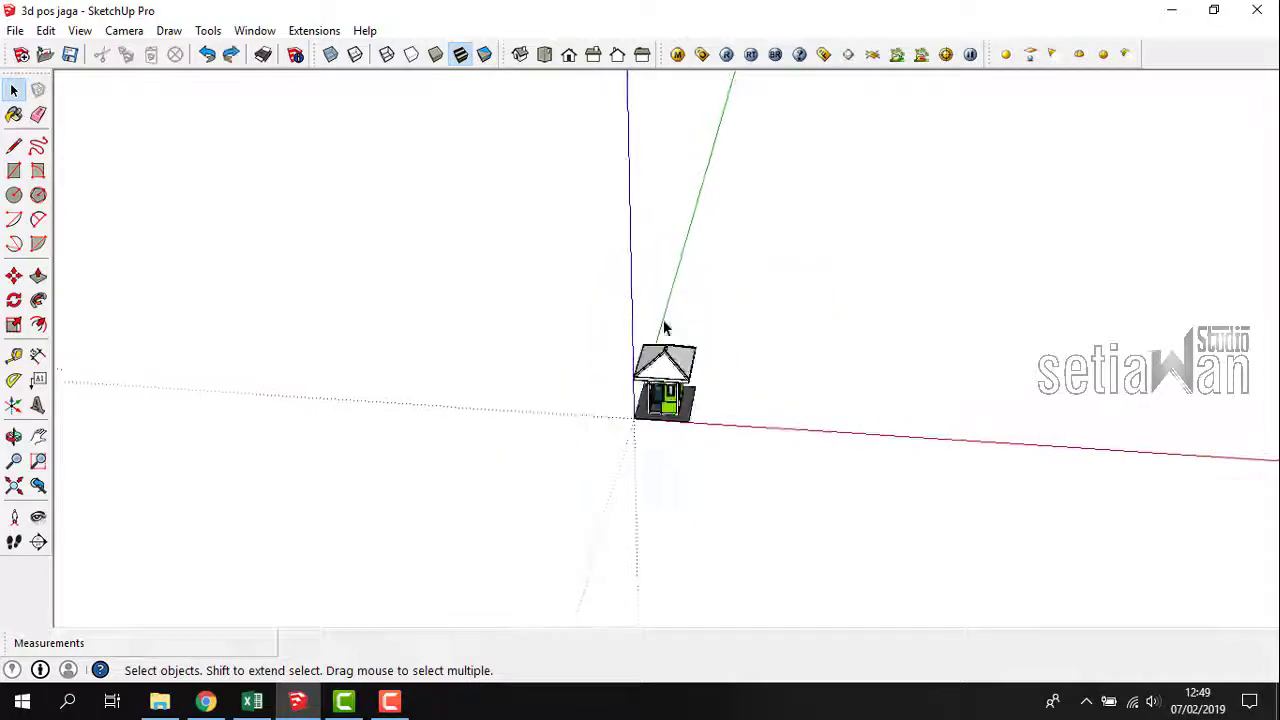
# Draw a very large rectangular ground plane extending far beyond the guard post on all sides and make it a group.
pyautogui.press('r')
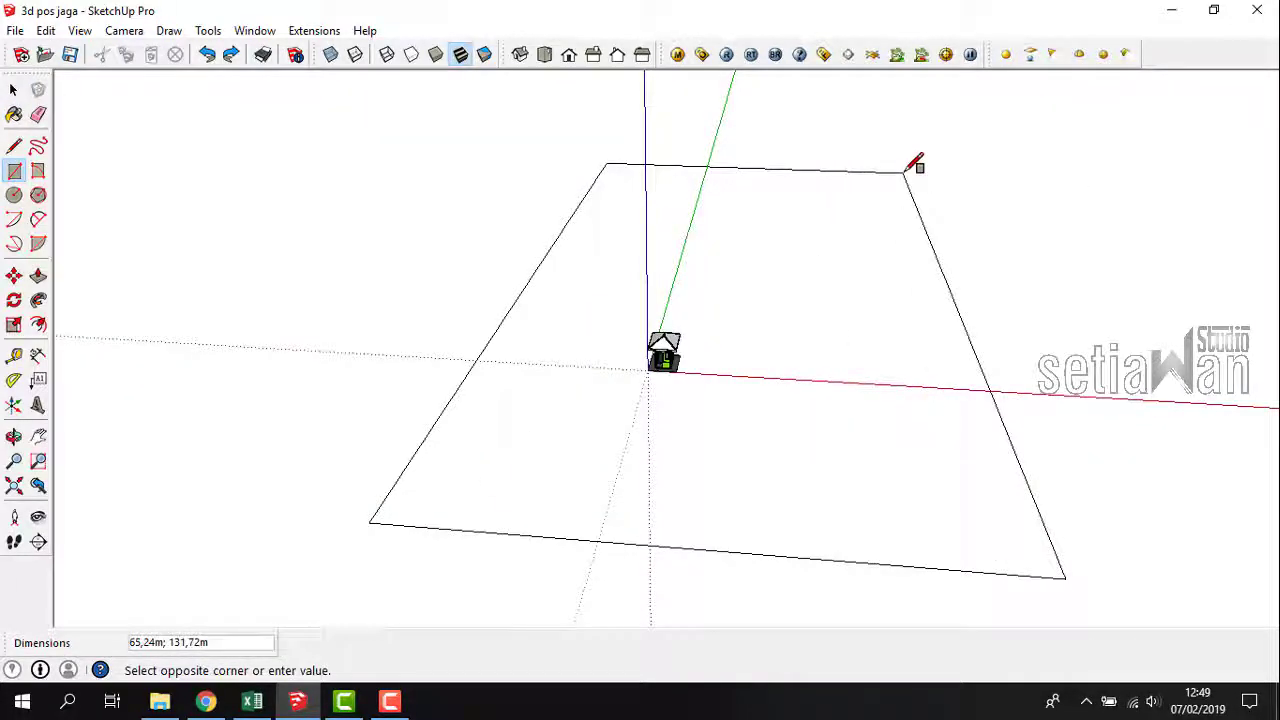
pyautogui.click(959, 196)
pyautogui.press('space')
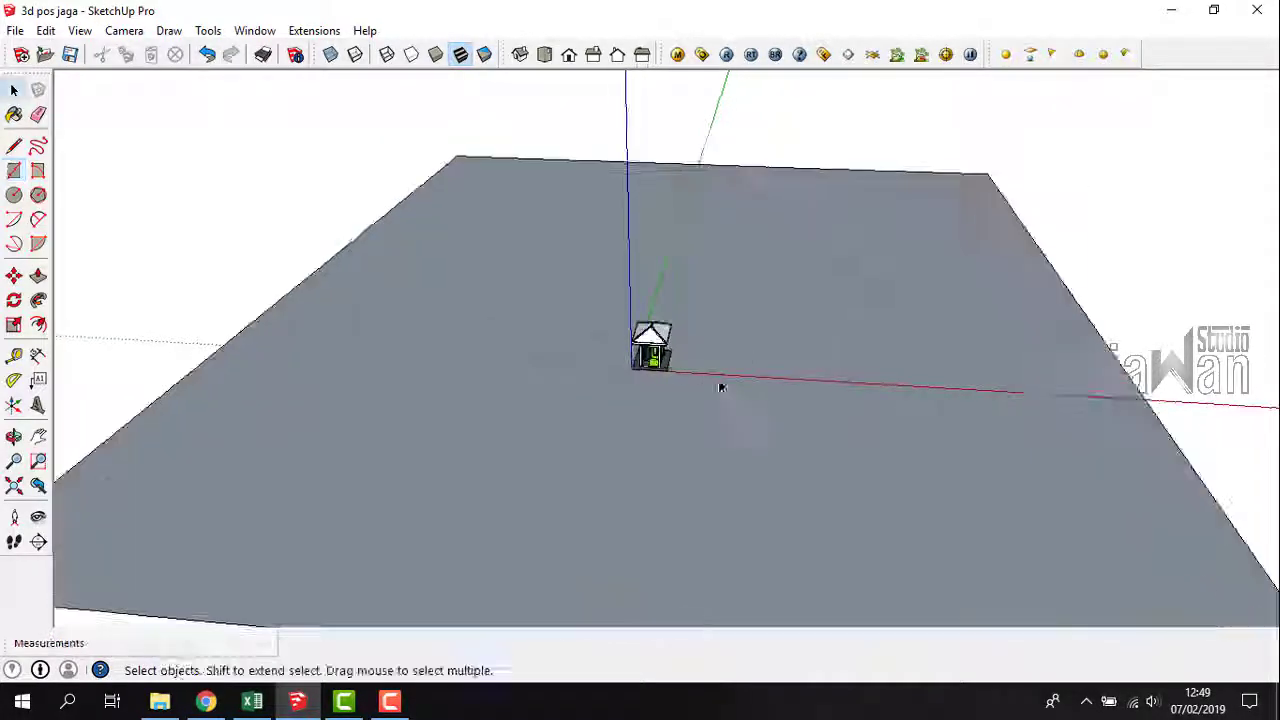
pyautogui.rightClick(737, 334)
pyautogui.click(771, 491)
pyautogui.scroll(3, 671, 368)
pyautogui.scroll(5, 671, 368)
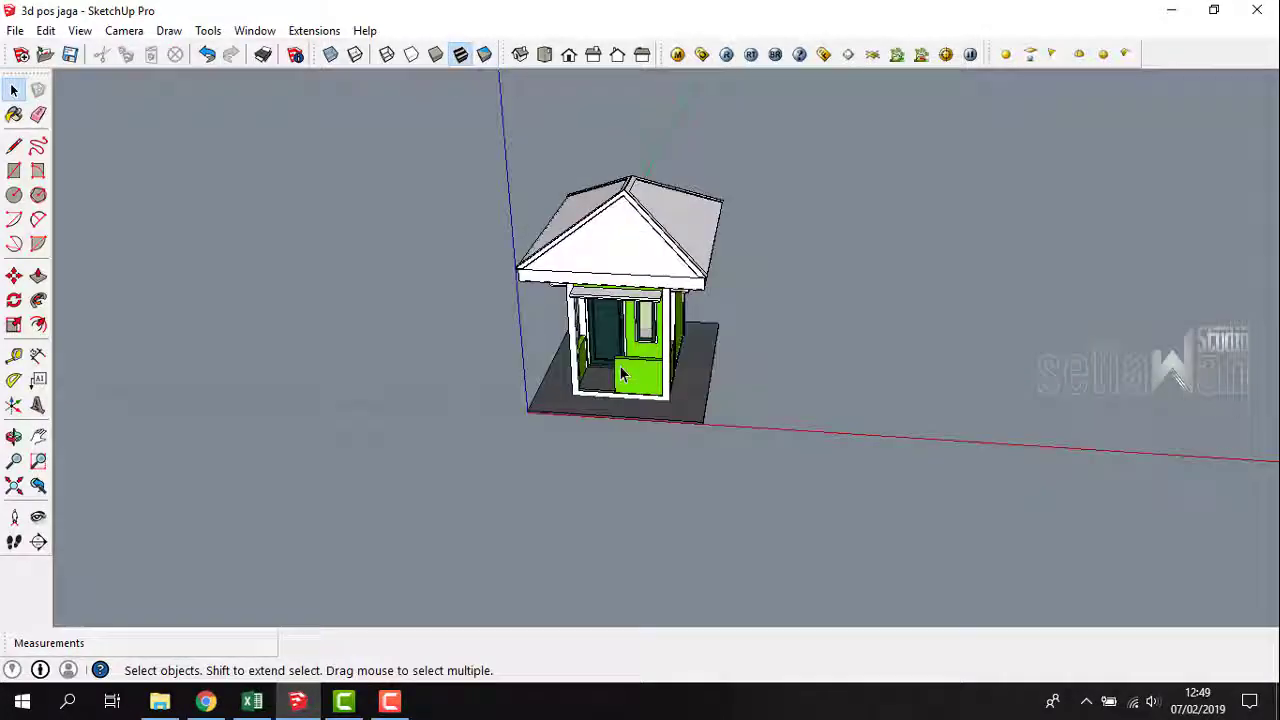
# Paint the roof surfaces with the Roofing_Metal_Standing_Seam_Red material from the Roofing collection.
pyautogui.moveTo(671, 368)
pyautogui.mouseDown(button='middle')
pyautogui.moveTo(720, 300)
pyautogui.moveTo(792, 279)
pyautogui.moveTo(857, 443)
pyautogui.moveTo(657, 337)
pyautogui.moveTo(576, 340)
pyautogui.mouseUp(button='middle')
pyautogui.scroll(-3, 792, 279)
pyautogui.press('b')
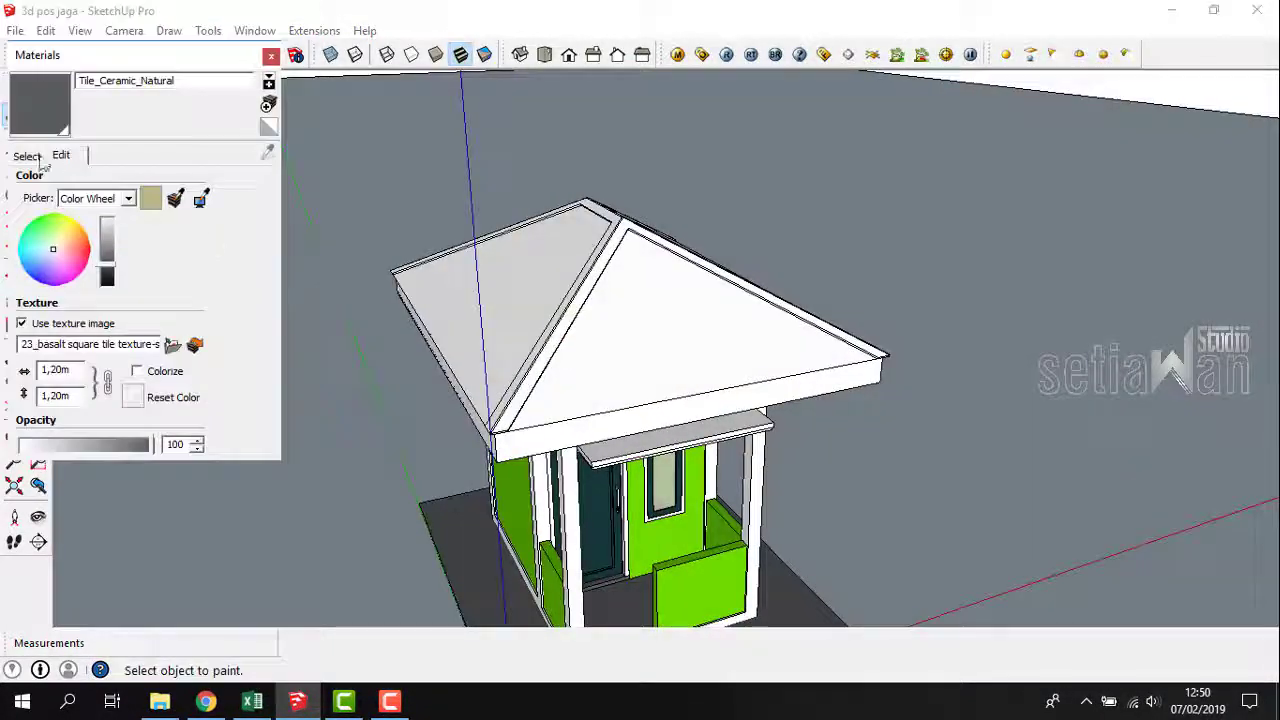
pyautogui.click(27, 155)
pyautogui.click(168, 182)
pyautogui.click(133, 318)
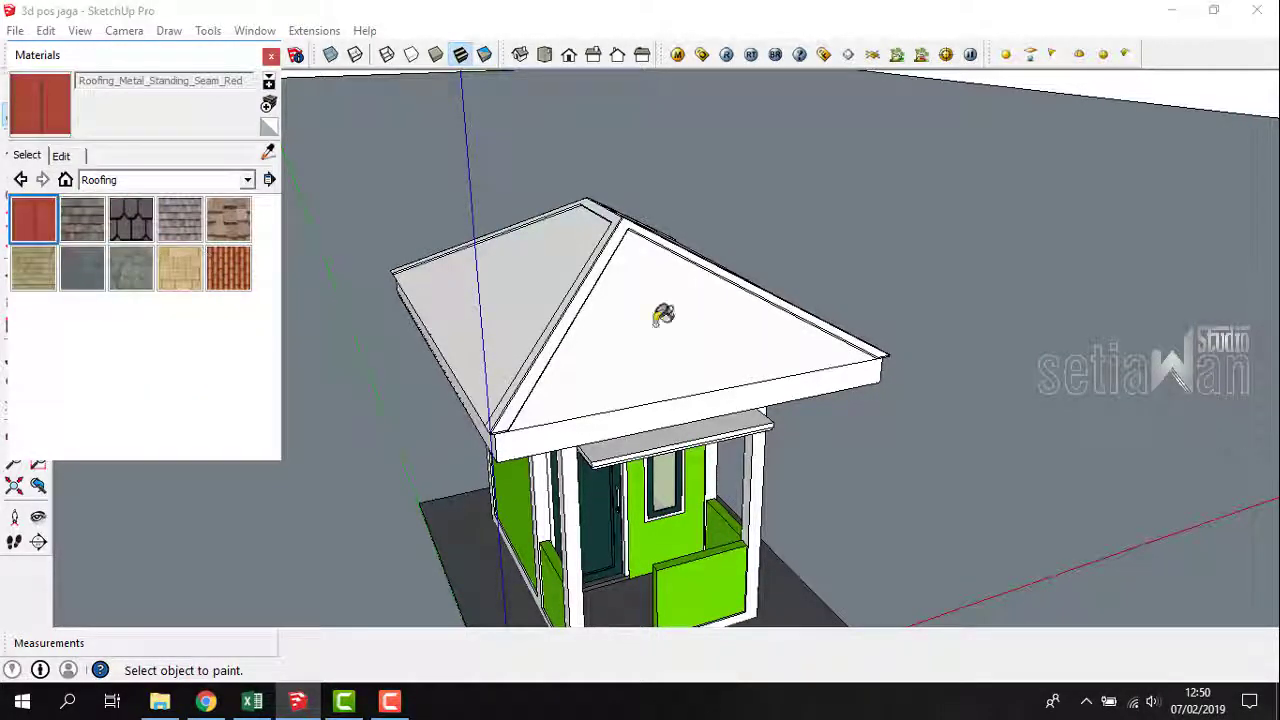
pyautogui.moveTo(663, 315)
pyautogui.mouseDown(button='middle')
pyautogui.moveTo(586, 366)
pyautogui.moveTo(586, 508)
pyautogui.moveTo(600, 260)
pyautogui.moveTo(557, 243)
pyautogui.mouseUp(button='middle')
pyautogui.scroll(3, 606, 343)
pyautogui.click(610, 341)
pyautogui.press('space')
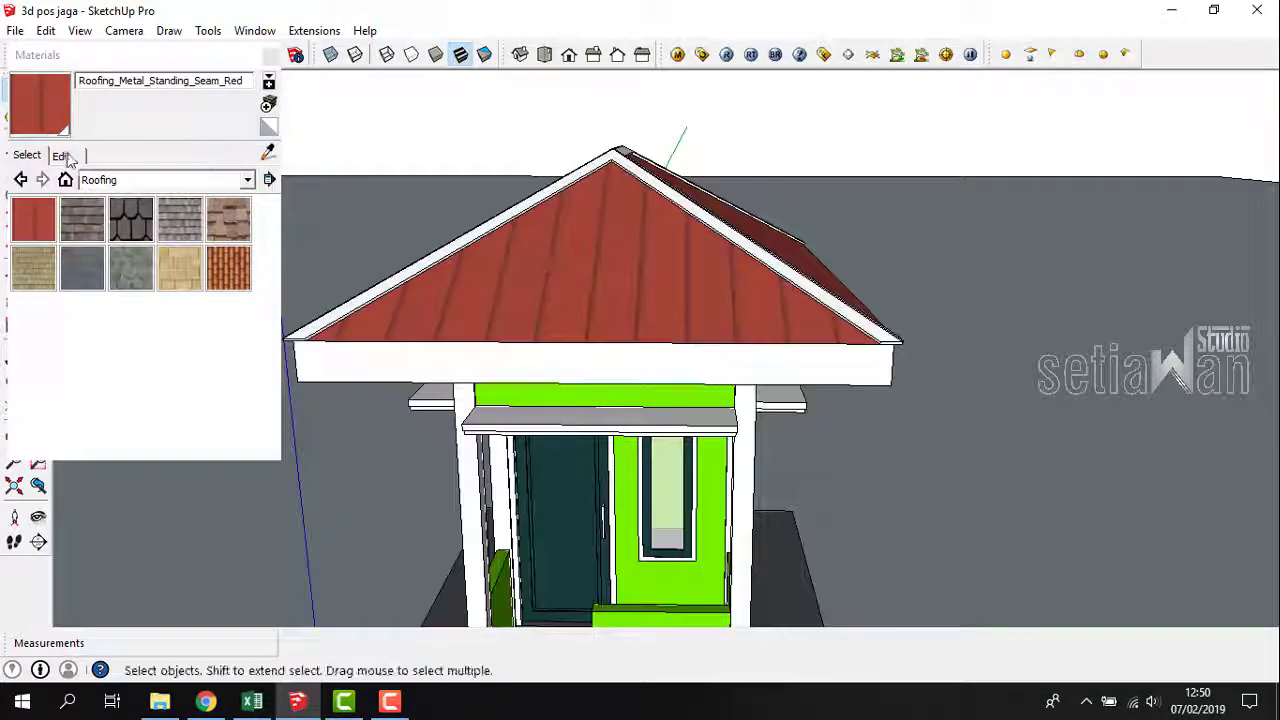
# Change the roofing material to a deeper, darker red and set its texture width to 0.40 m.
pyautogui.click(62, 156)
pyautogui.click(110, 257)
pyautogui.click(88, 254)
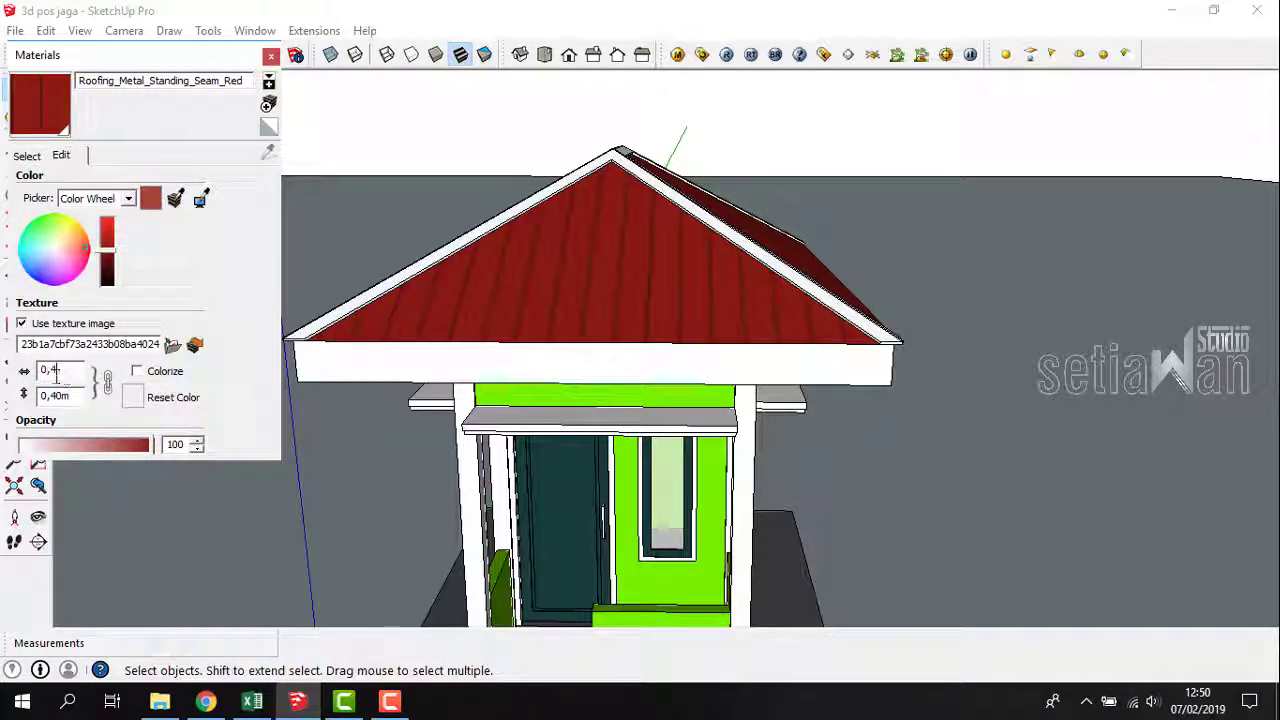
pyautogui.click(270, 57)
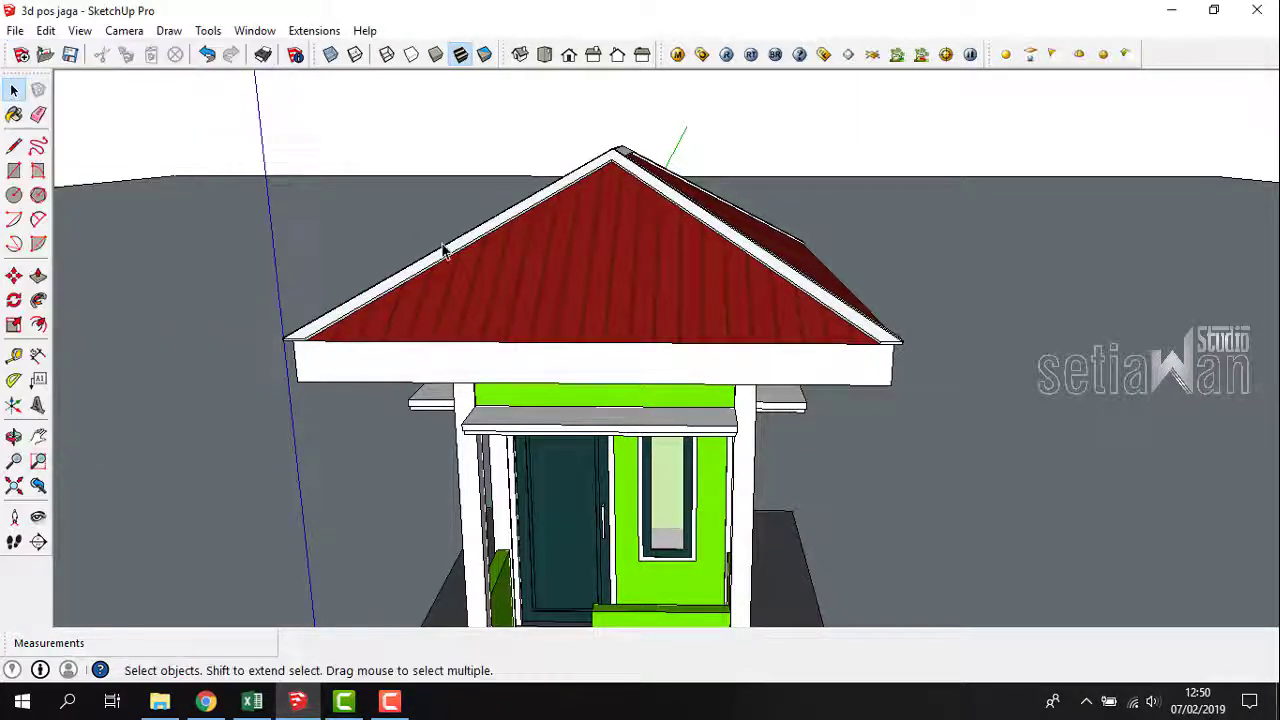
# Paint the roof's ridge and hip caps with a dark red from the Colors collection.
pyautogui.scroll(-5, 443, 249)
pyautogui.moveTo(500, 260); pyautogui.dragTo(745, 300, button='middle')
pyautogui.scroll(3, 577, 246)
pyautogui.moveTo(751, 253); pyautogui.dragTo(500, 332, button='middle')
pyautogui.scroll(2, 629, 246)
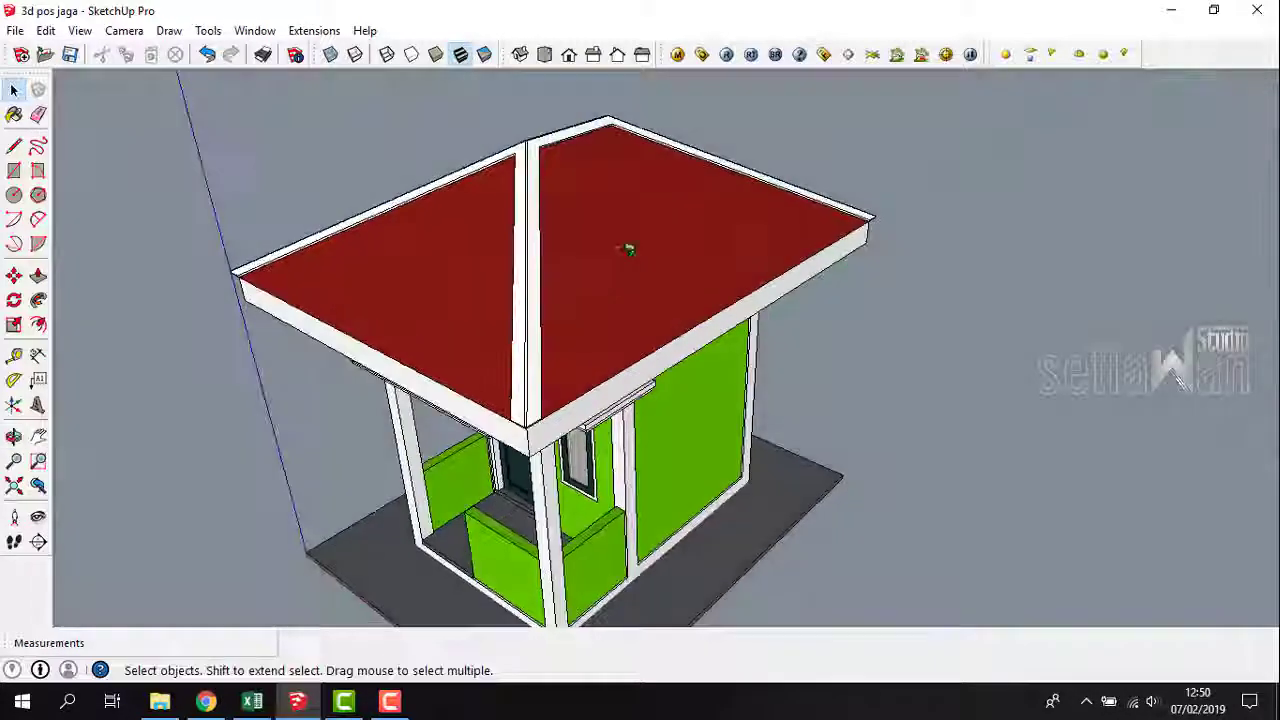
pyautogui.click(14, 114)
pyautogui.click(27, 156)
pyautogui.click(143, 182)
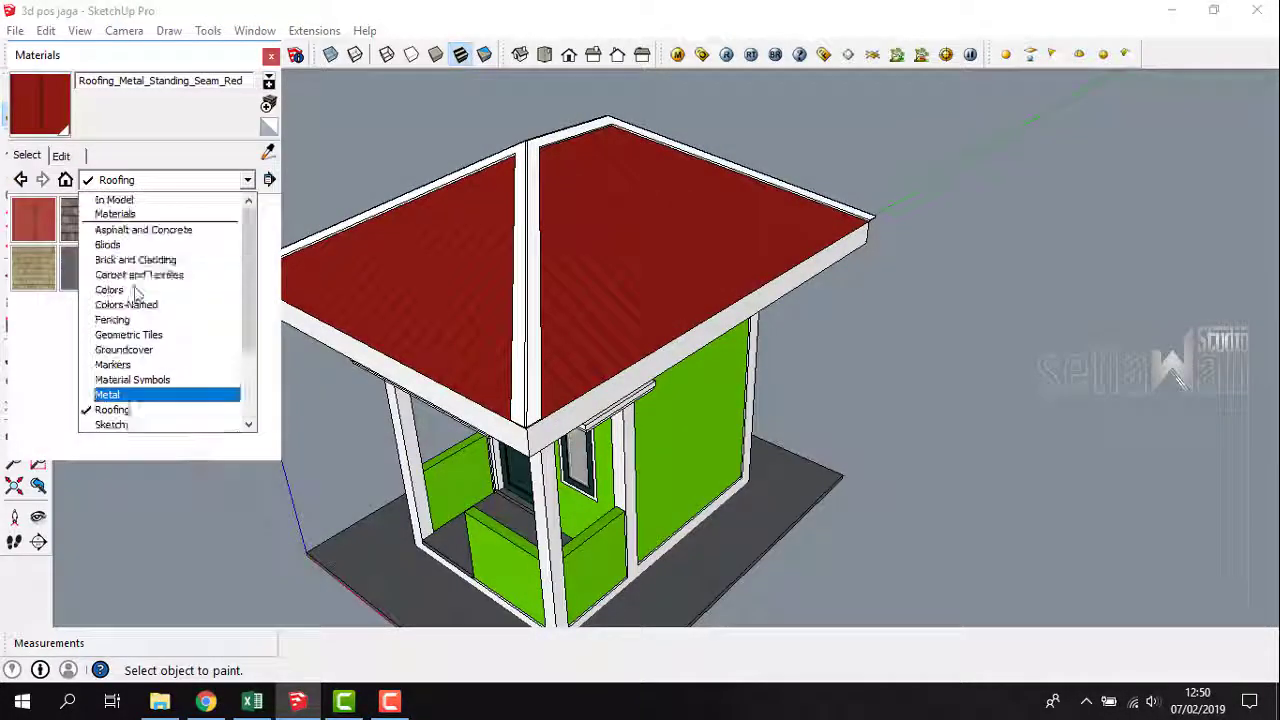
pyautogui.click(109, 290)
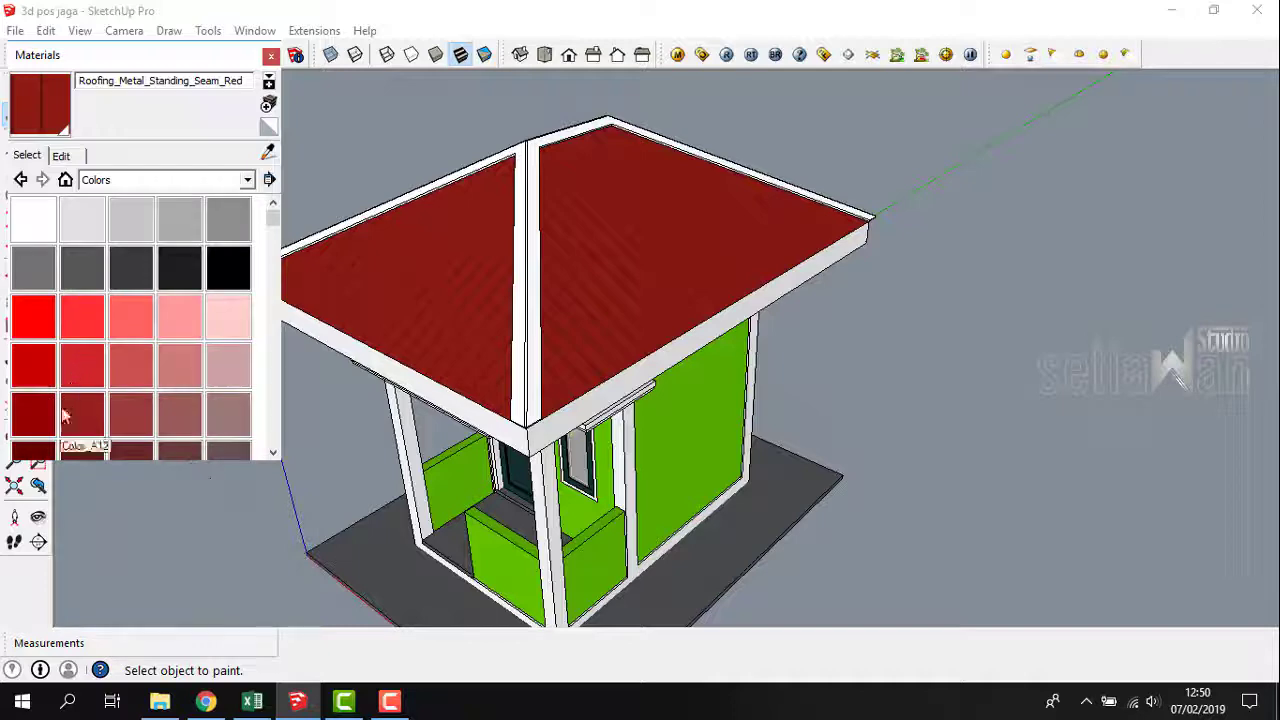
pyautogui.scroll(-3, 183, 276)
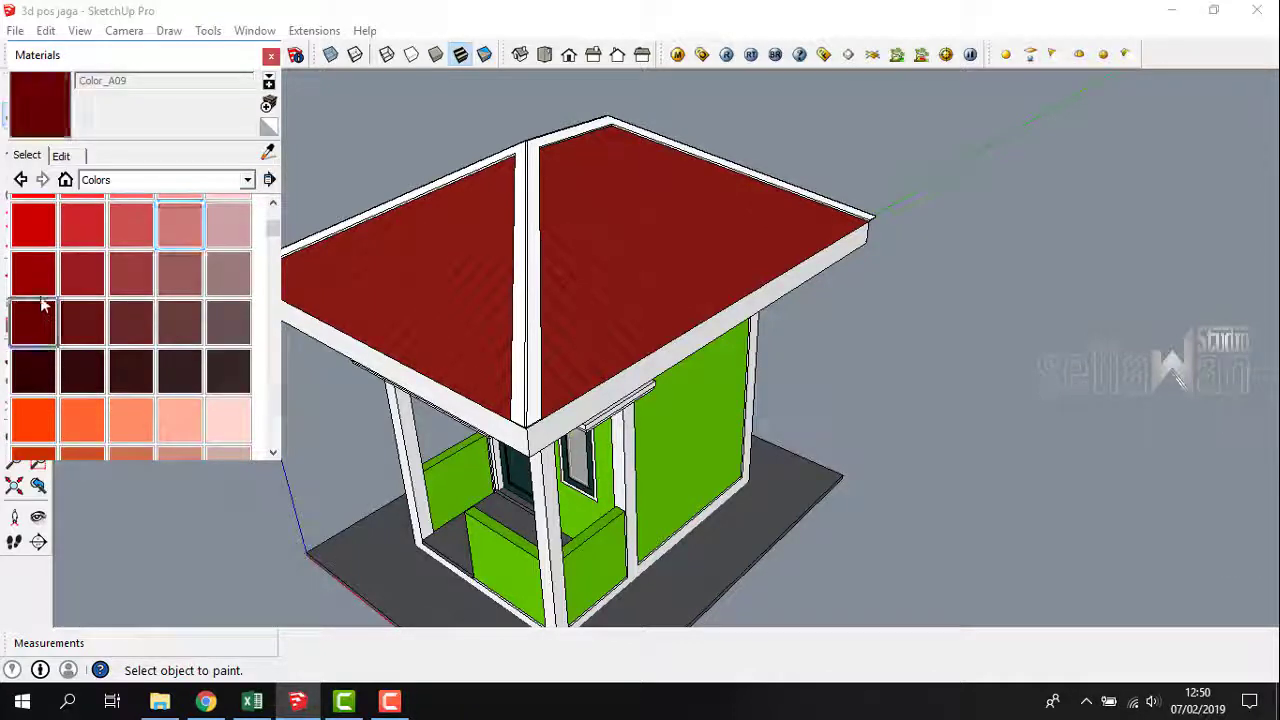
pyautogui.moveTo(362, 340); pyautogui.dragTo(763, 220, button='middle')
pyautogui.press('space')
pyautogui.moveTo(849, 317); pyautogui.dragTo(691, 363, button='middle')
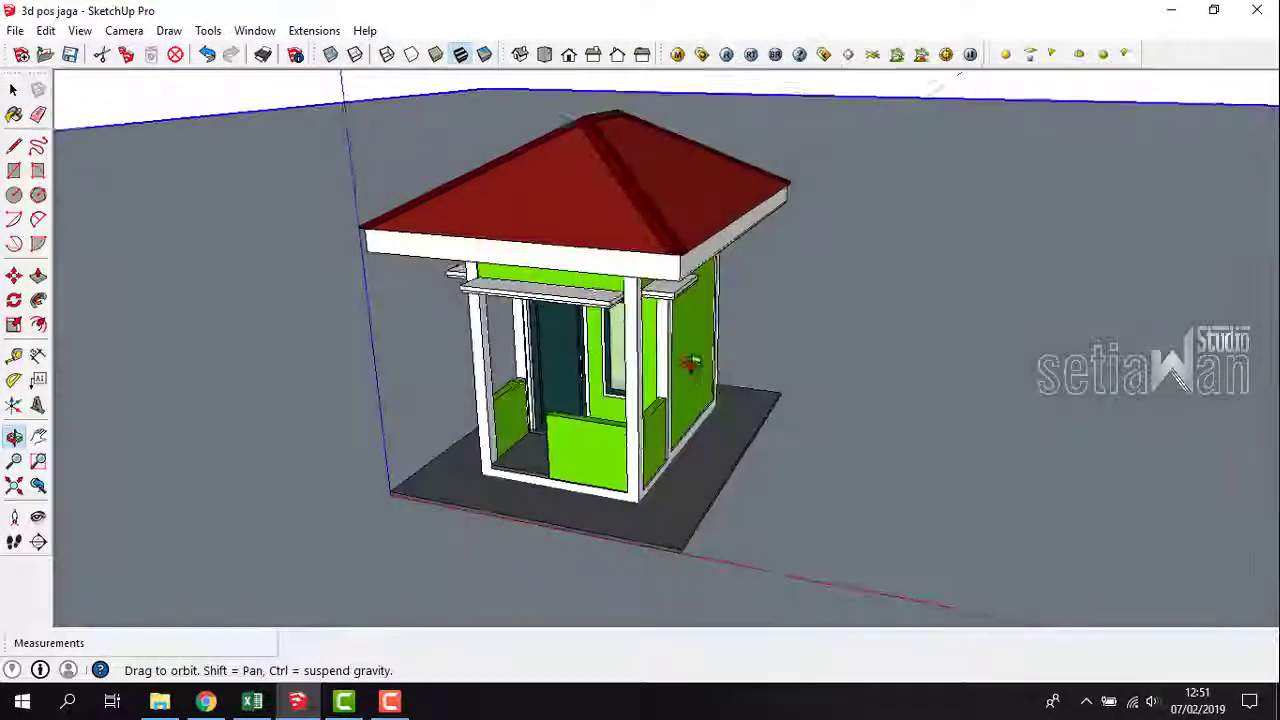
# Paint the large ground plane with the Vegetation_Grass1 material from the Vegetation collection.
pyautogui.scroll(3, 691, 363)
pyautogui.moveTo(691, 489); pyautogui.dragTo(836, 437, button='middle')
pyautogui.press('b')
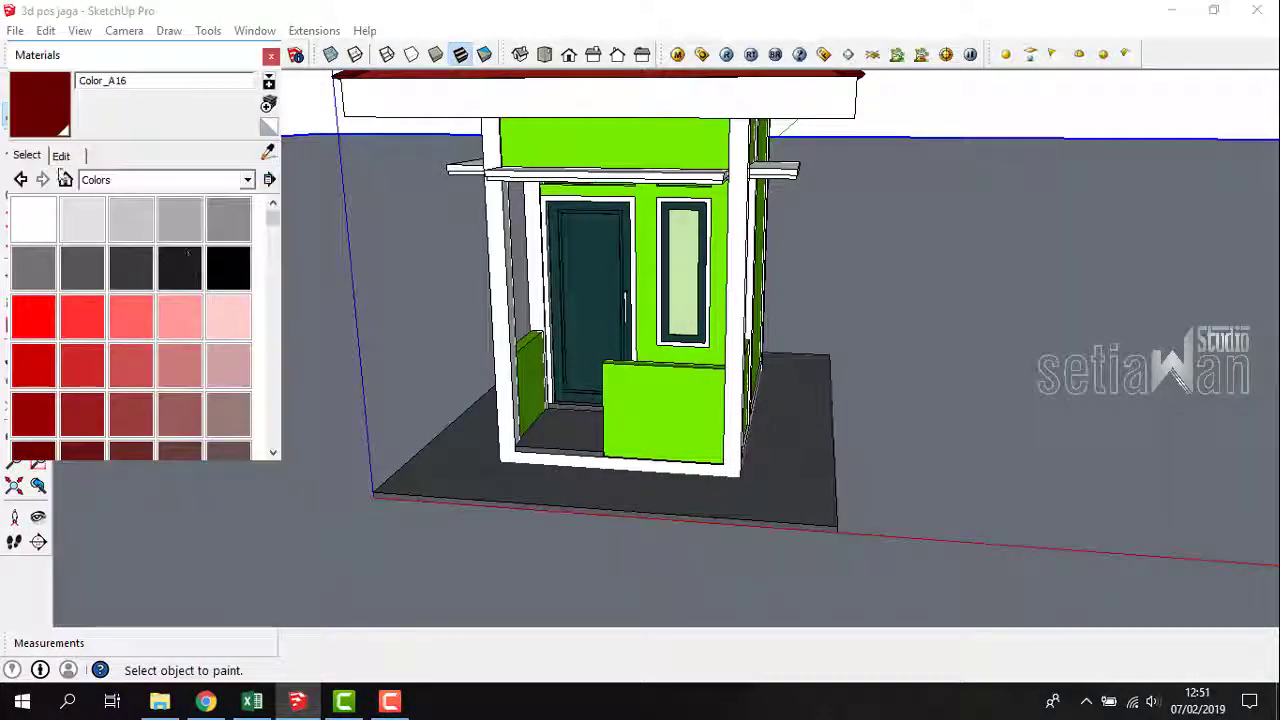
pyautogui.click(247, 179)
pyautogui.click(155, 408)
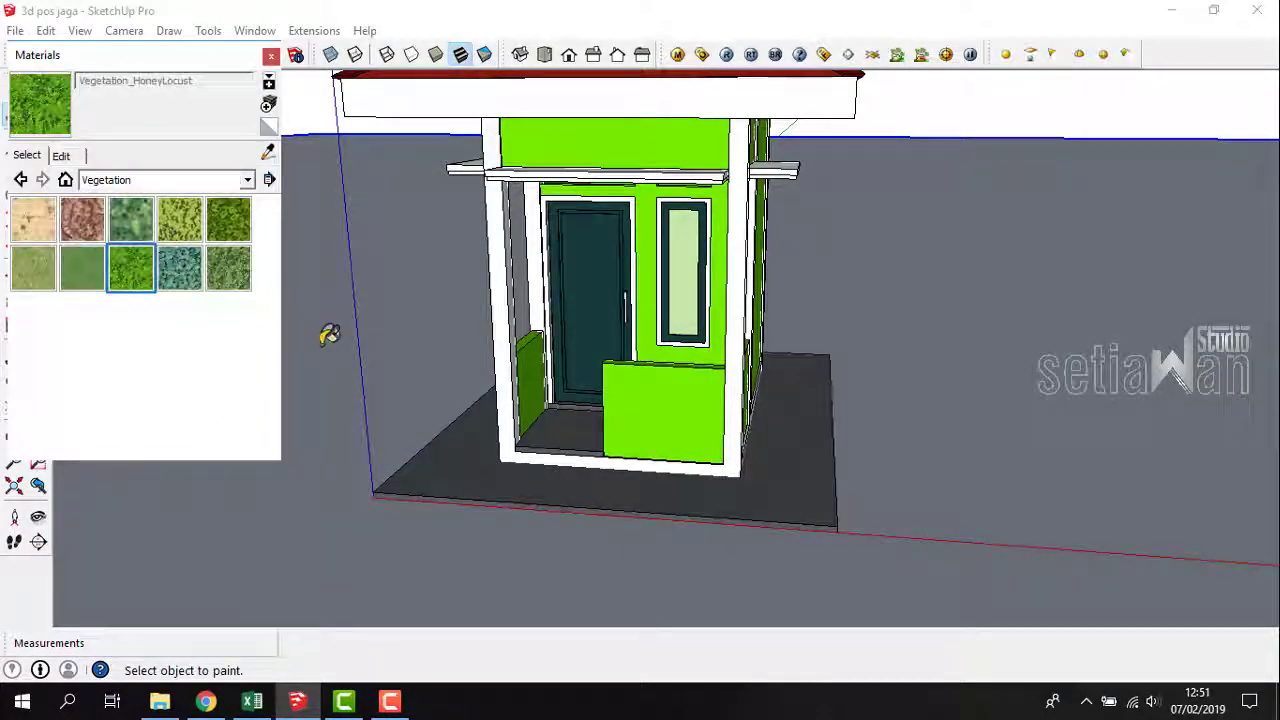
pyautogui.click(425, 350)
pyautogui.moveTo(750, 462); pyautogui.dragTo(757, 486, button='middle')
pyautogui.scroll(5, 757, 486)
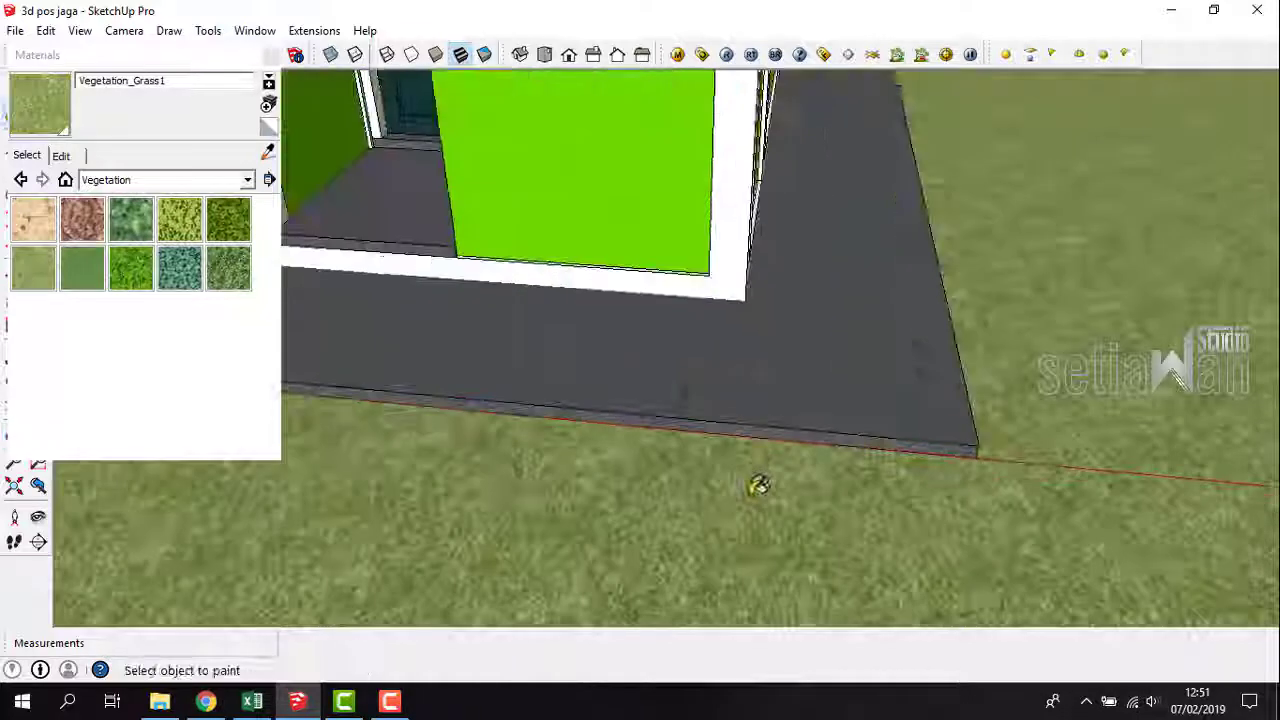
# Browse the Material, Kumpulan Material and Vismat folders for an image to replace the grass material's texture.
pyautogui.scroll(-2, 757, 486)
pyautogui.click(64, 157)
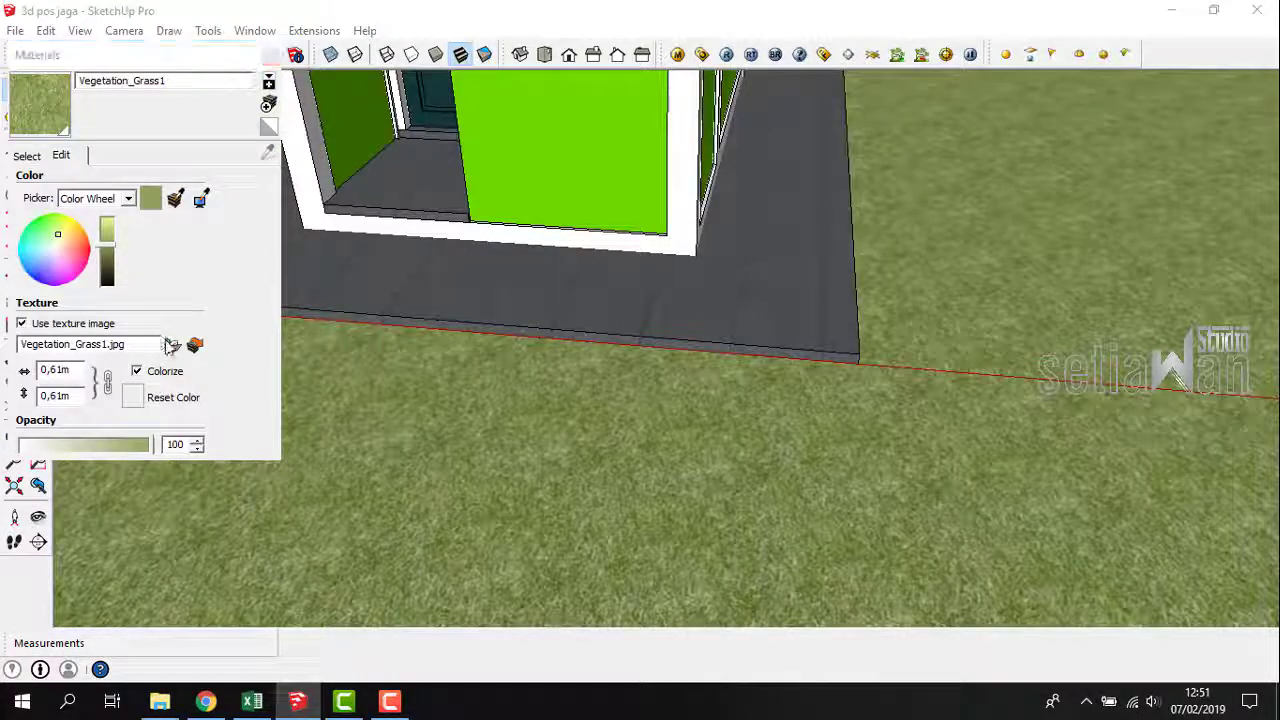
pyautogui.click(192, 344)
pyautogui.click(396, 103)
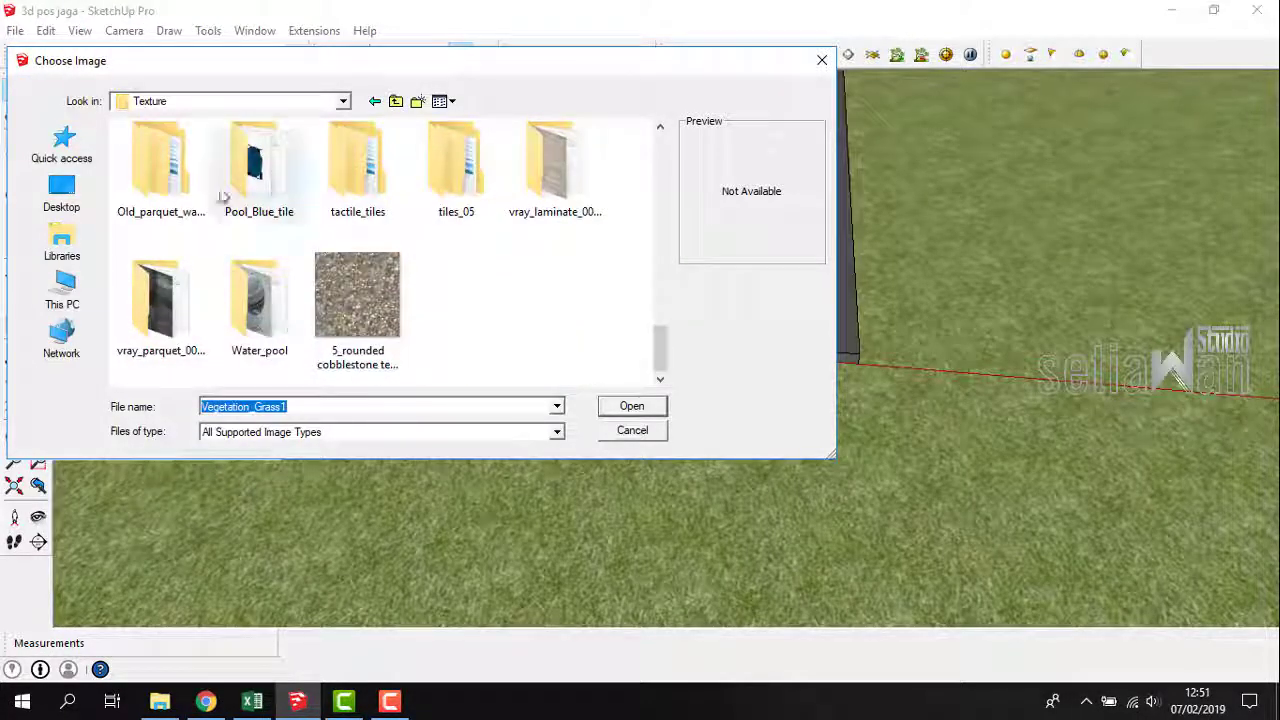
pyautogui.click(396, 103)
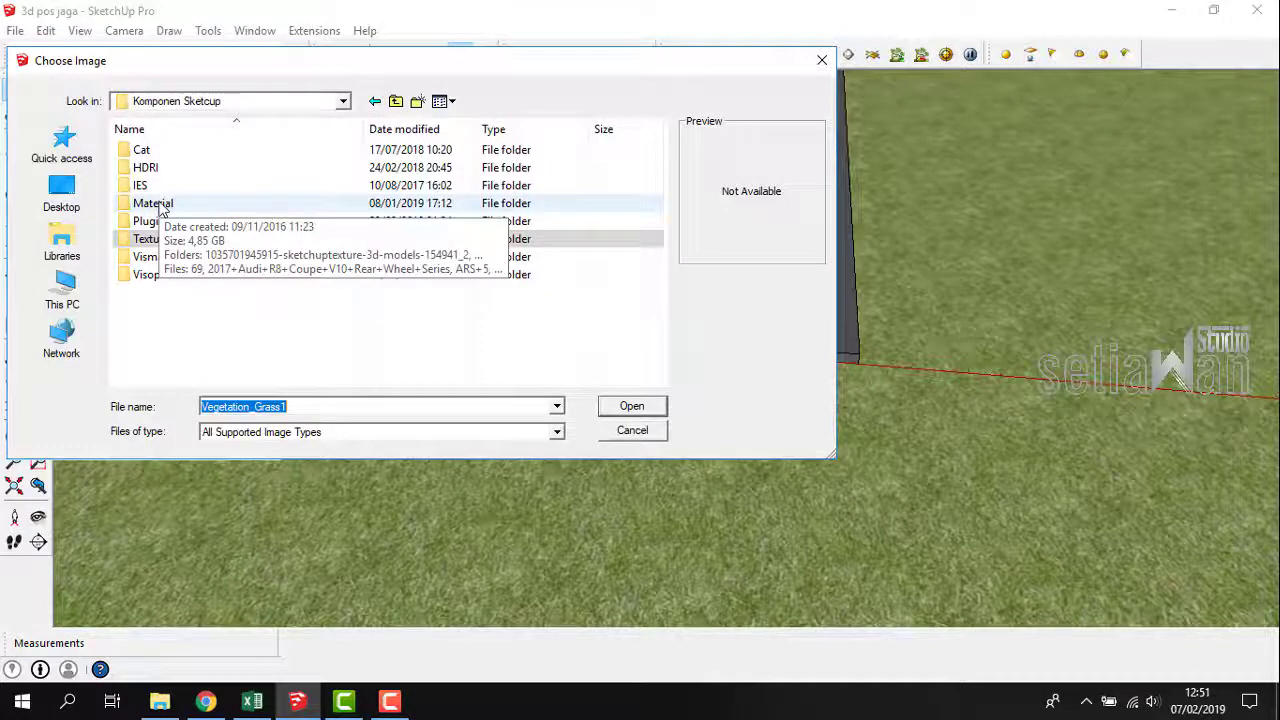
pyautogui.doubleClick(153, 204)
pyautogui.click(396, 101)
pyautogui.doubleClick(270, 204)
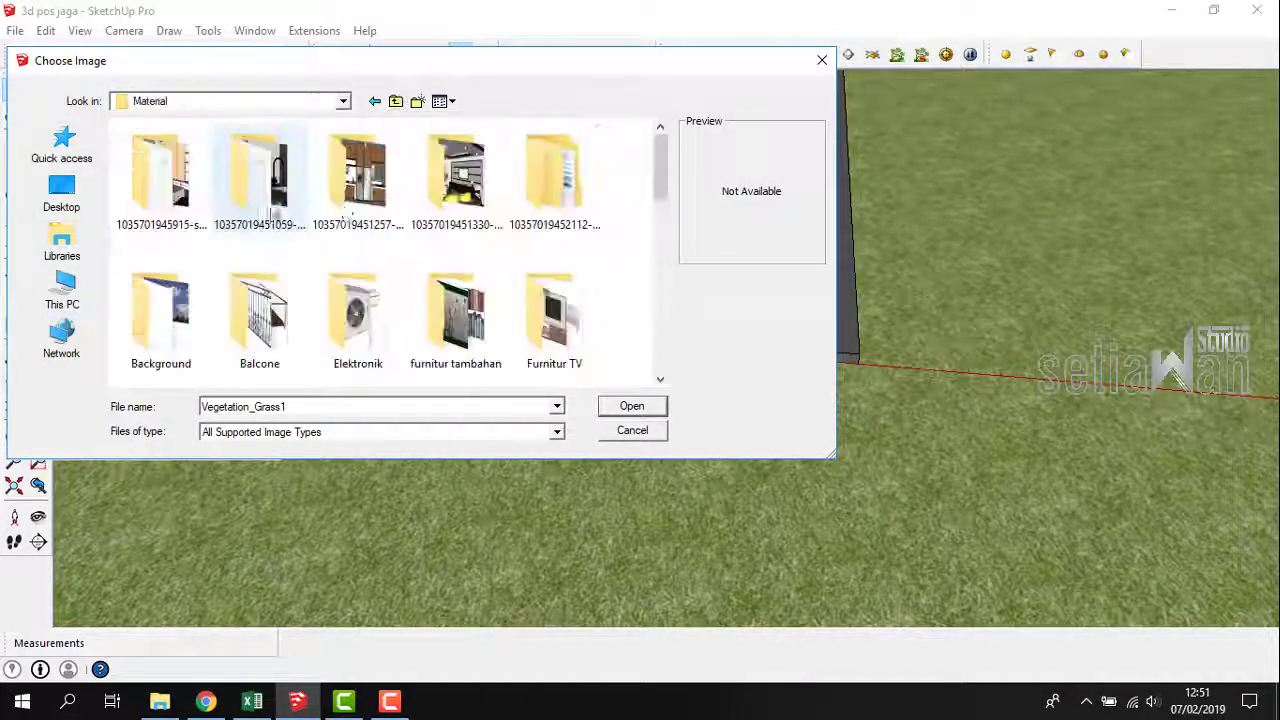
pyautogui.moveTo(665, 172); pyautogui.dragTo(655, 218)
pyautogui.doubleClick(548, 208)
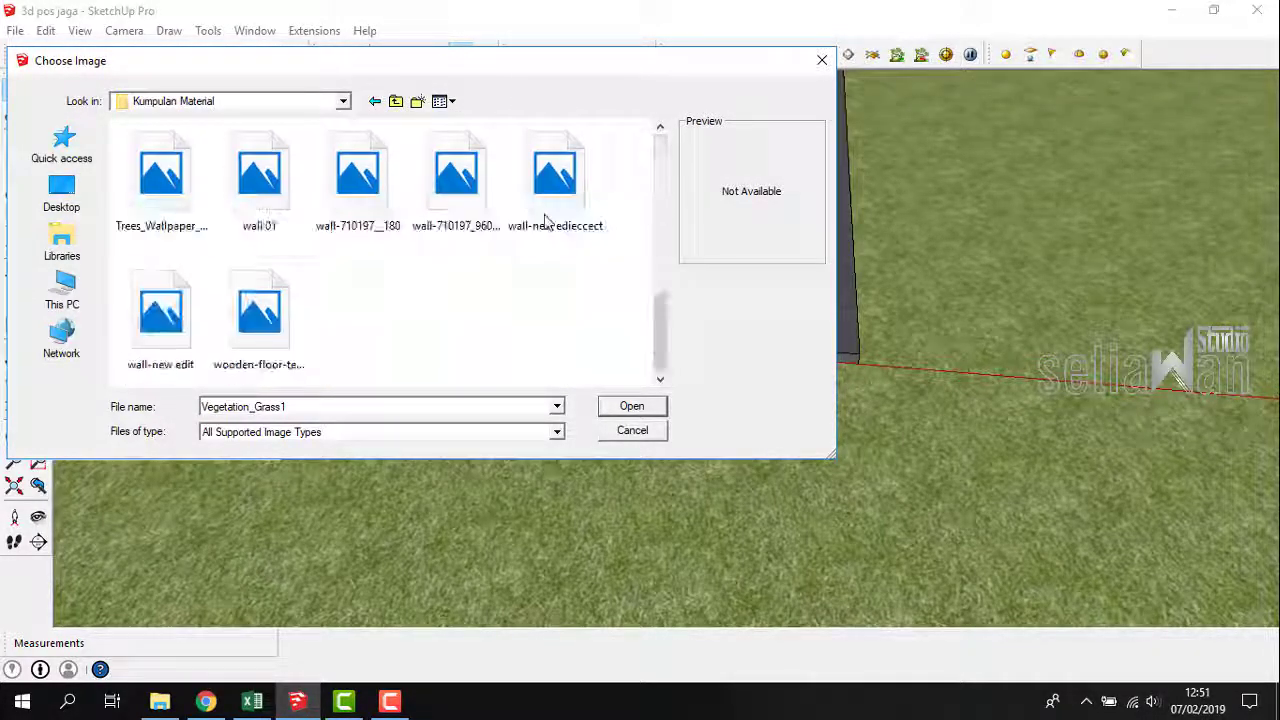
pyautogui.scroll(6, 398, 328)
pyautogui.scroll(-6, 398, 328)
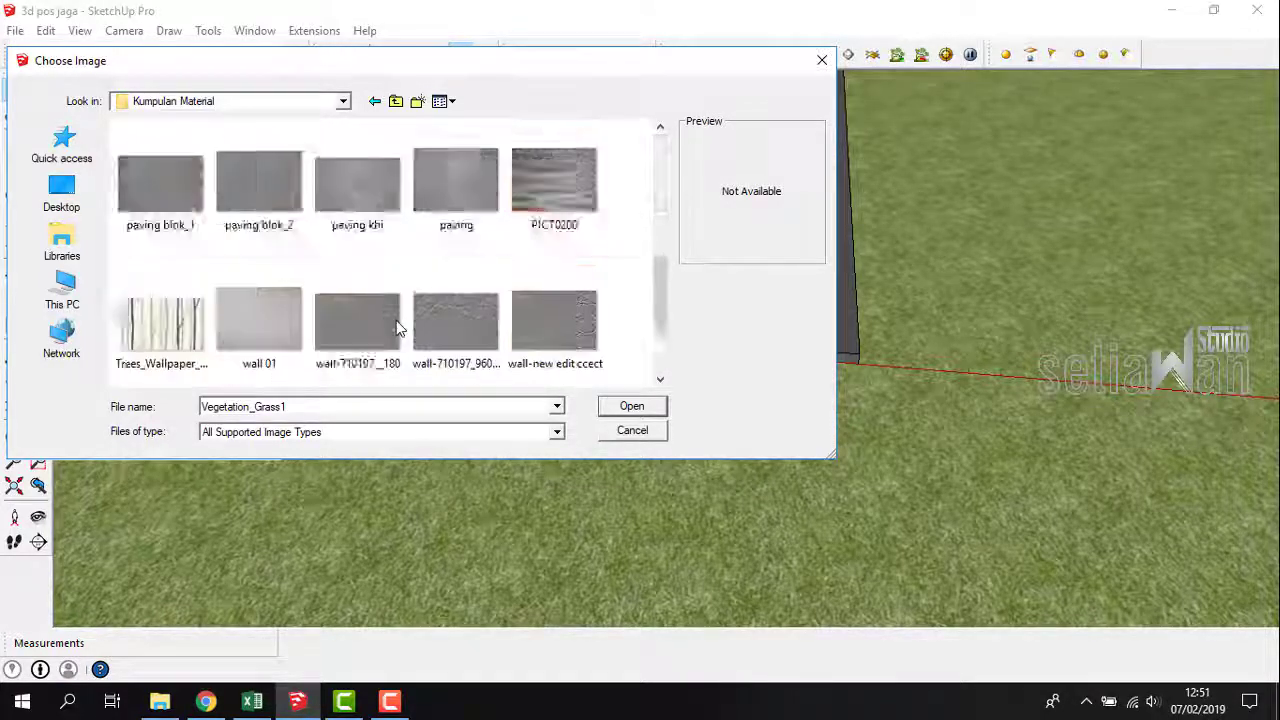
pyautogui.click(396, 101)
pyautogui.click(396, 101)
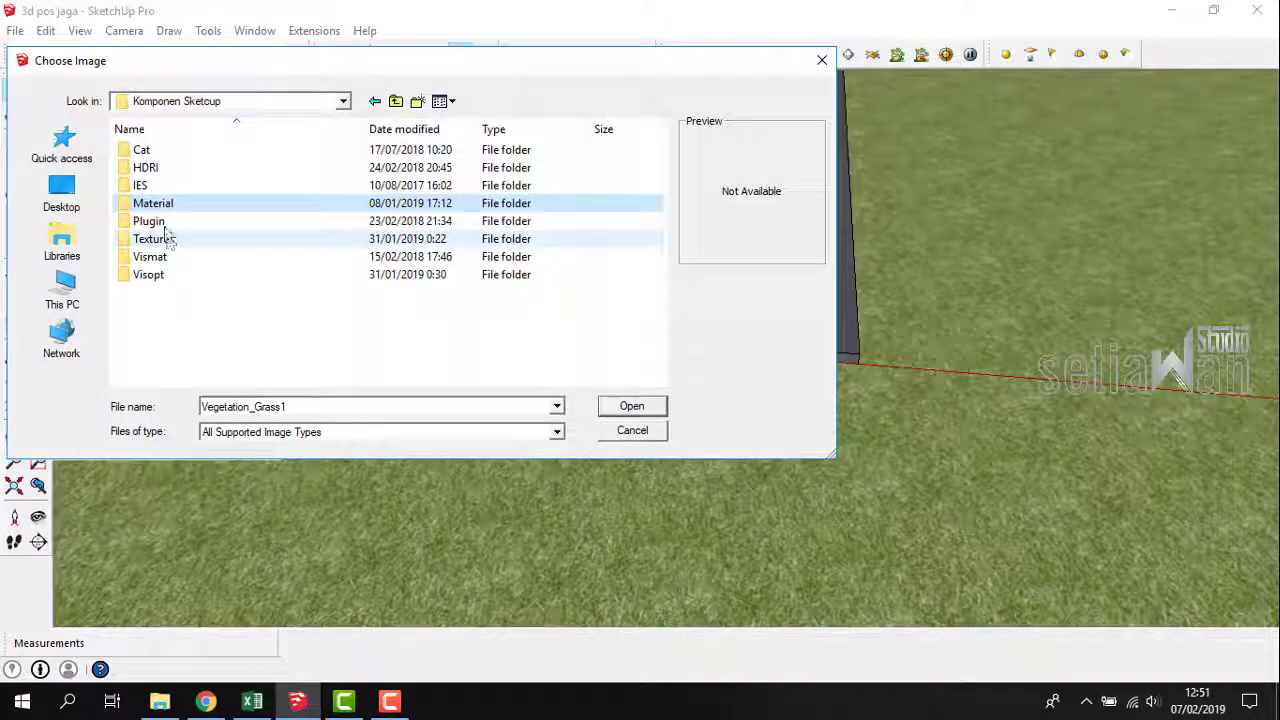
pyautogui.doubleClick(150, 257)
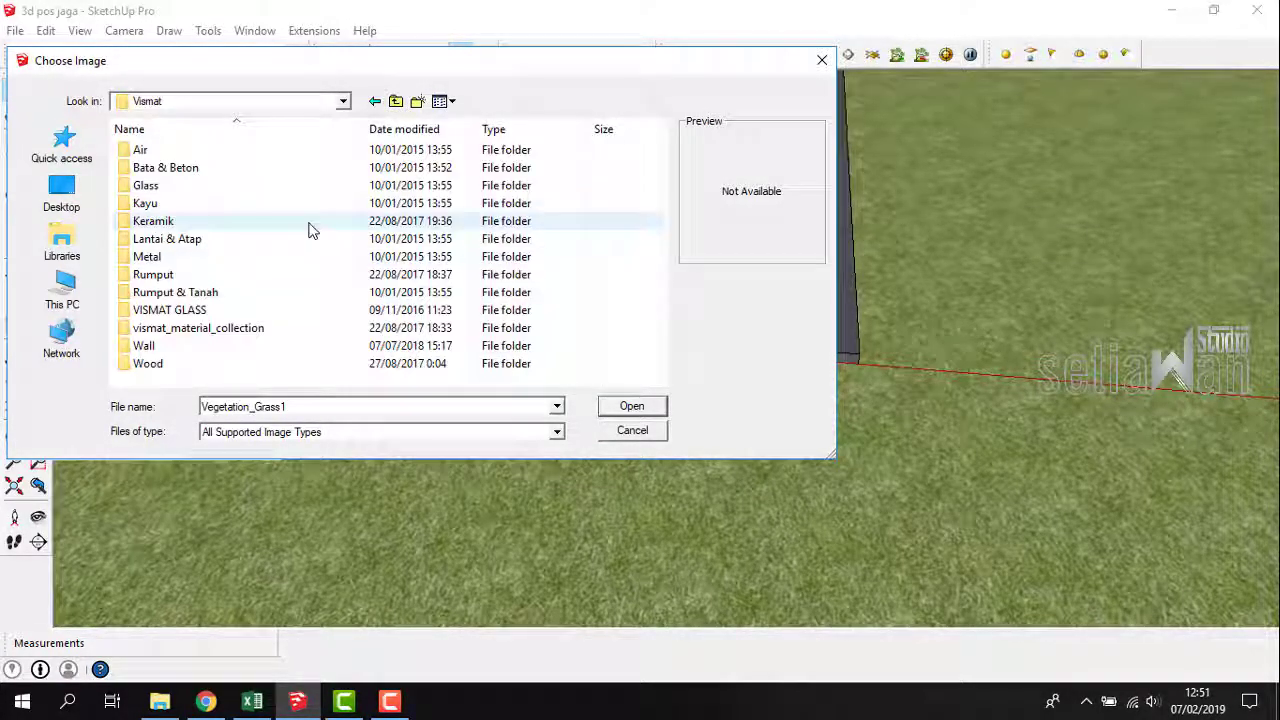
pyautogui.click(396, 101)
# Replace the grass material's texture image with the Untitled grass picture from the HPL Texture Skethcup folder inside Texture.
pyautogui.doubleClick(189, 242)
pyautogui.scroll(-10, 400, 257)
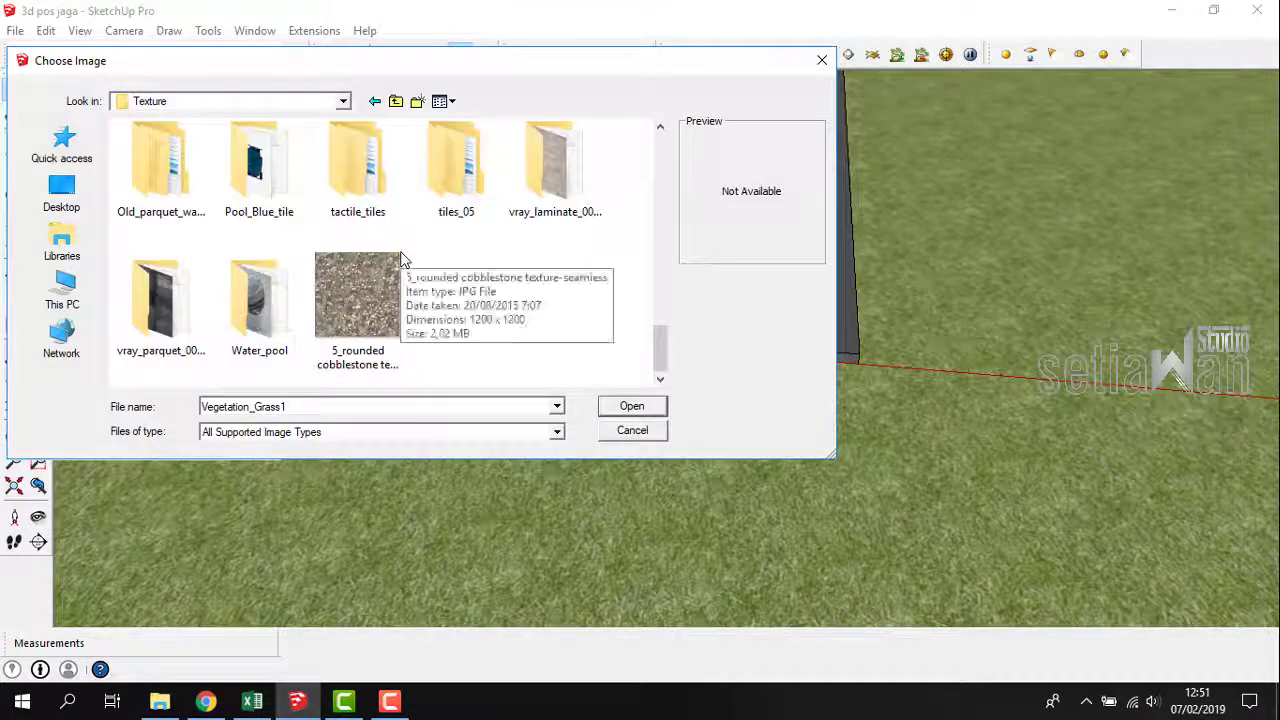
pyautogui.moveTo(660, 370); pyautogui.dragTo(660, 327)
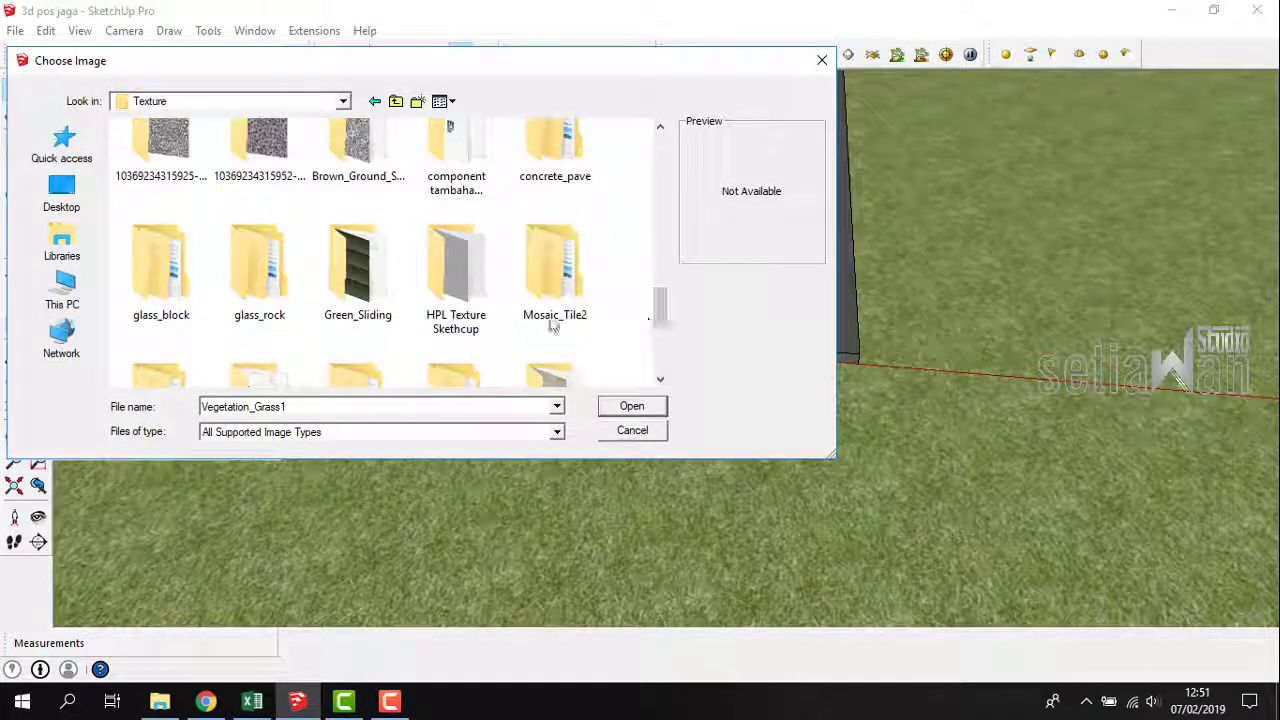
pyautogui.doubleClick(455, 298)
pyautogui.scroll(-10, 369, 280)
pyautogui.click(358, 300)
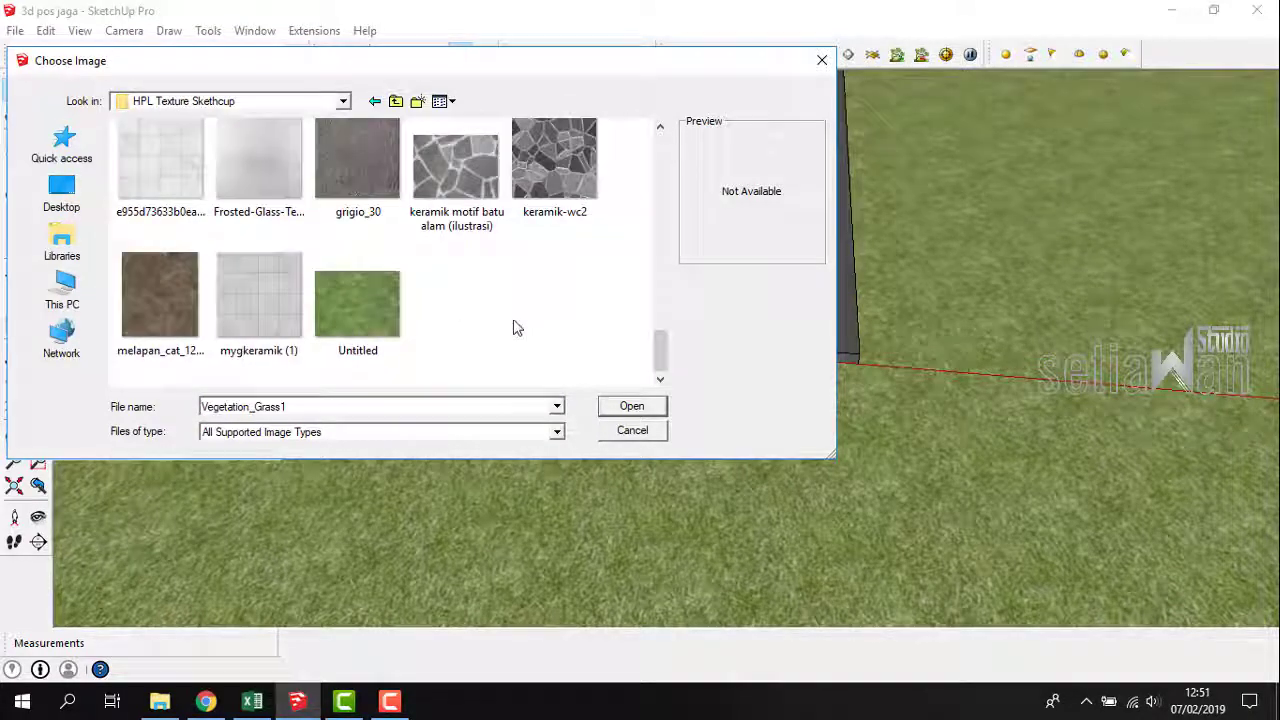
pyautogui.click(630, 408)
# Set the grass texture's width to 2 m and finish editing the material.
pyautogui.moveTo(820, 355); pyautogui.dragTo(690, 410, button='middle')
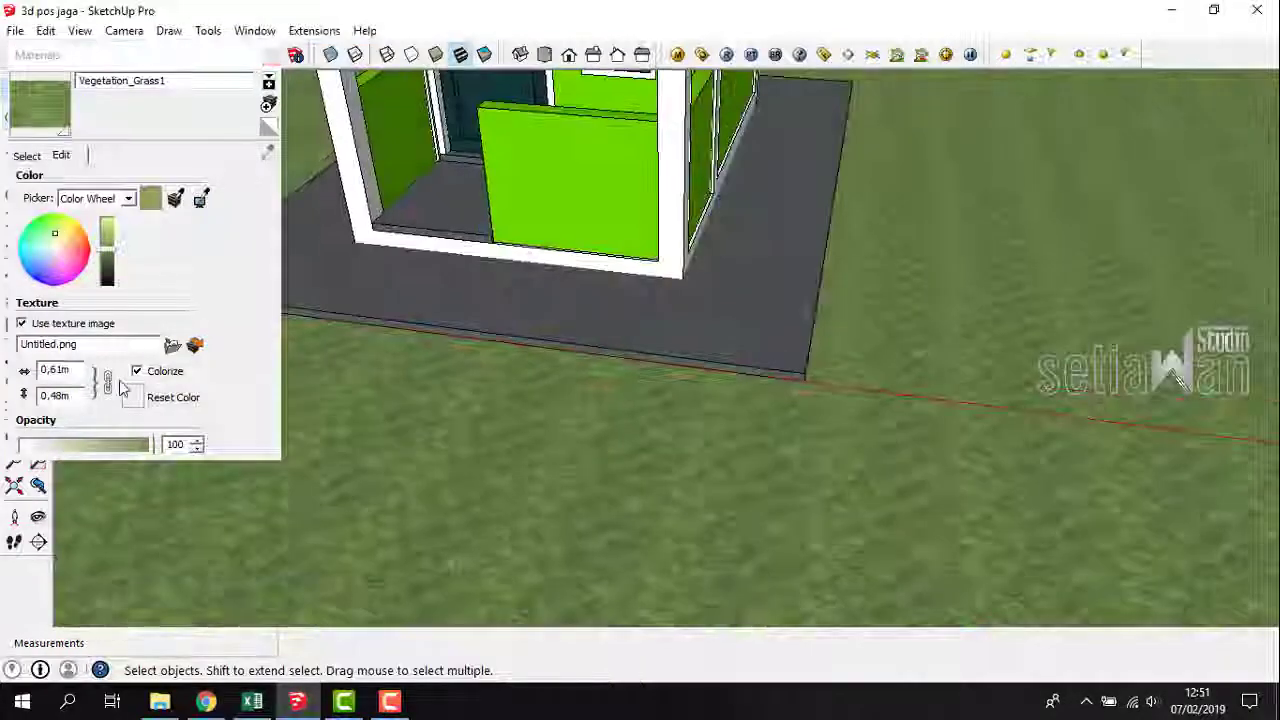
pyautogui.moveTo(74, 371); pyautogui.dragTo(45, 374)
pyautogui.write('1')
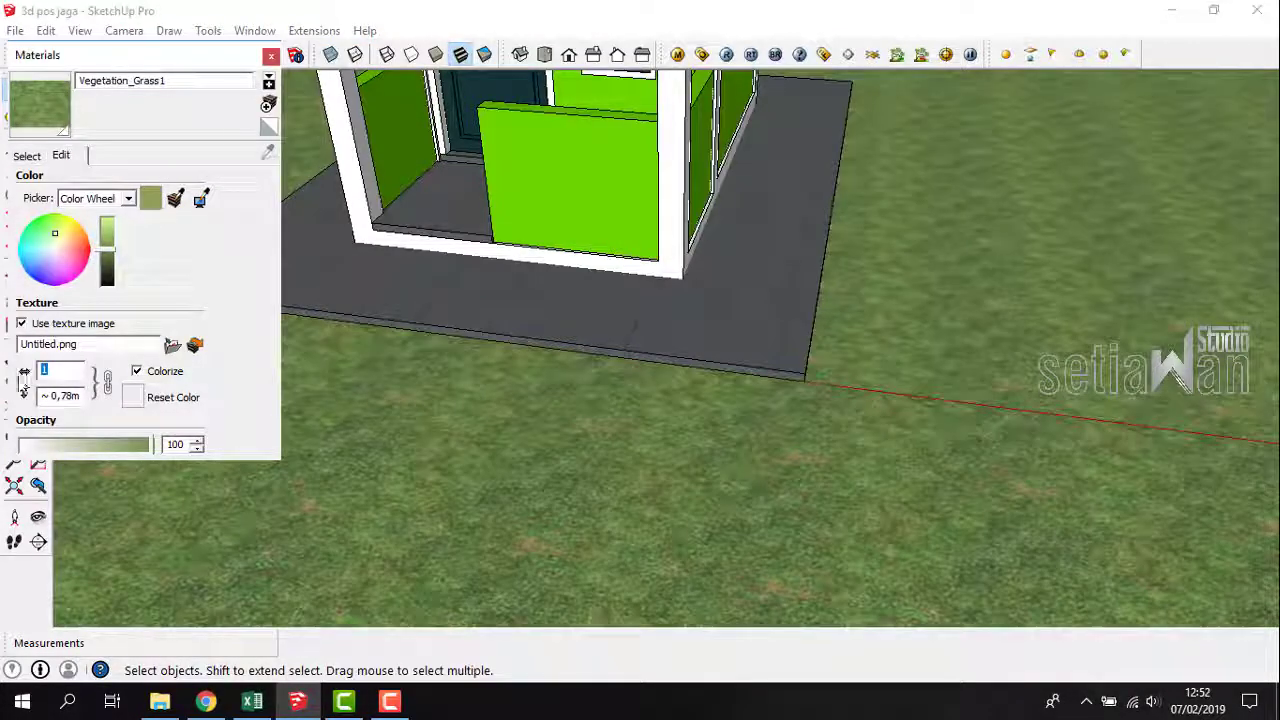
pyautogui.write(',5')
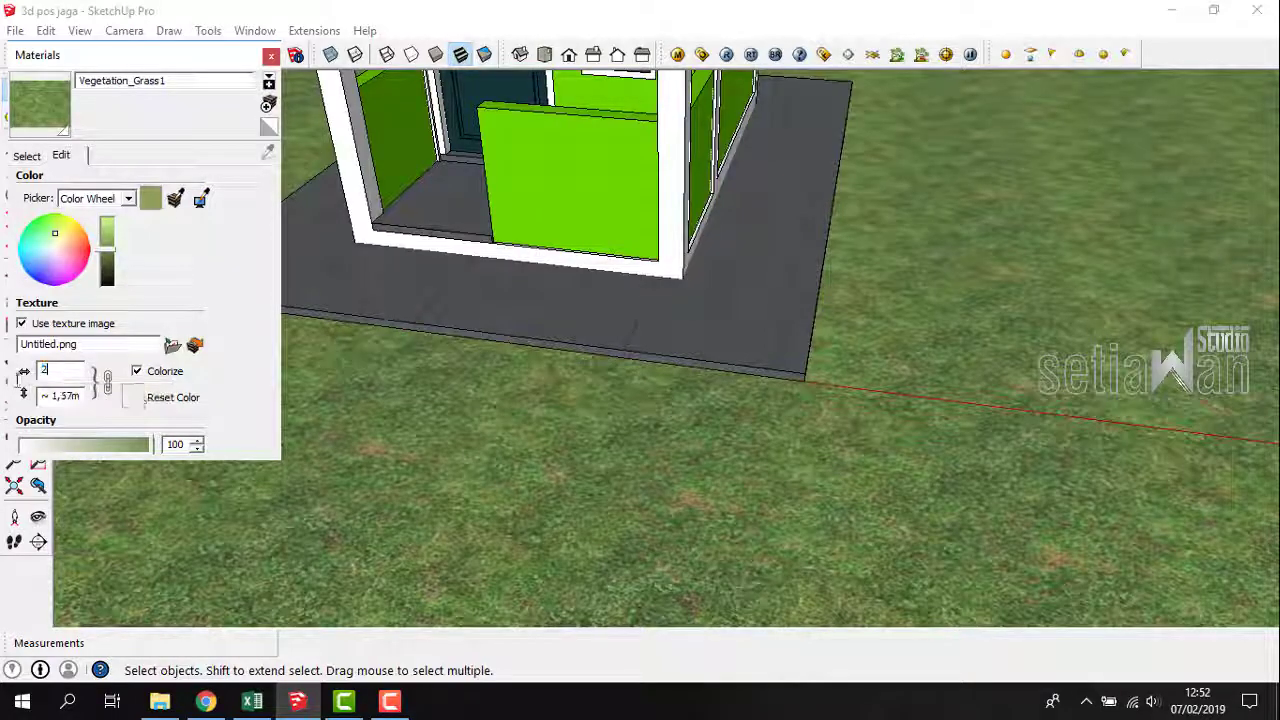
pyautogui.click(270, 55)
# Examine the guard post and its new grass ground from several sides.
pyautogui.moveTo(541, 359); pyautogui.dragTo(1091, 566, button='middle')
pyautogui.scroll(3, 632, 451)
pyautogui.moveTo(745, 460); pyautogui.dragTo(945, 434, button='middle')
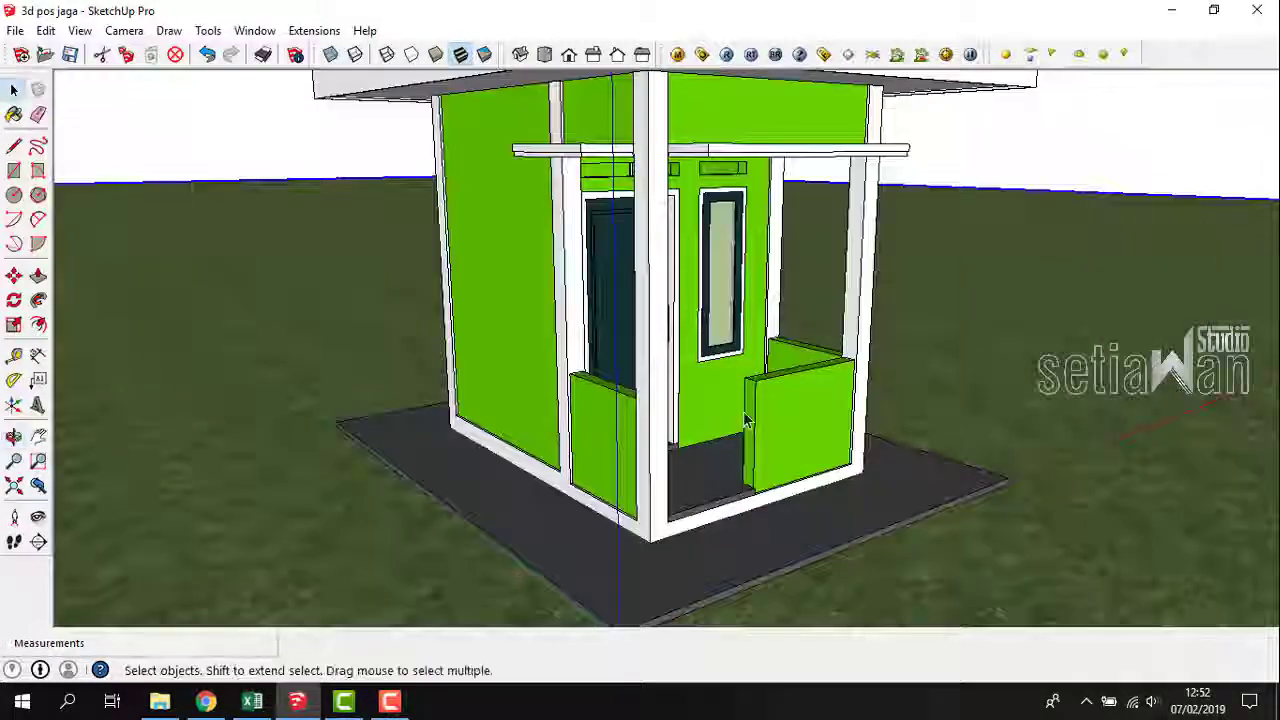
pyautogui.scroll(-3, 745, 420)
pyautogui.moveTo(745, 420); pyautogui.dragTo(425, 440, button='middle')
pyautogui.scroll(-2, 657, 460)
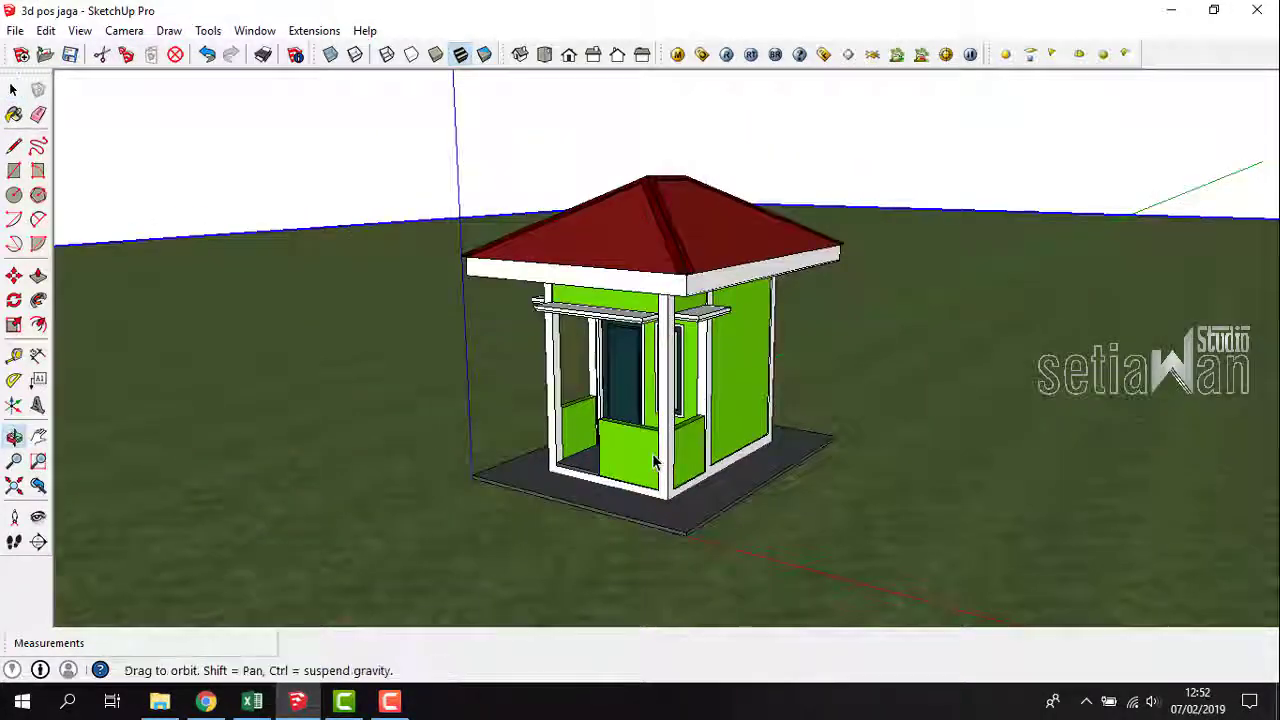
pyautogui.keyDown('shift'); pyautogui.moveTo(657, 460); pyautogui.dragTo(897, 412, button='middle'); pyautogui.keyUp('shift')
# Paint the front door's handle with a material from the Metal collection.
pyautogui.scroll(8, 640, 285)
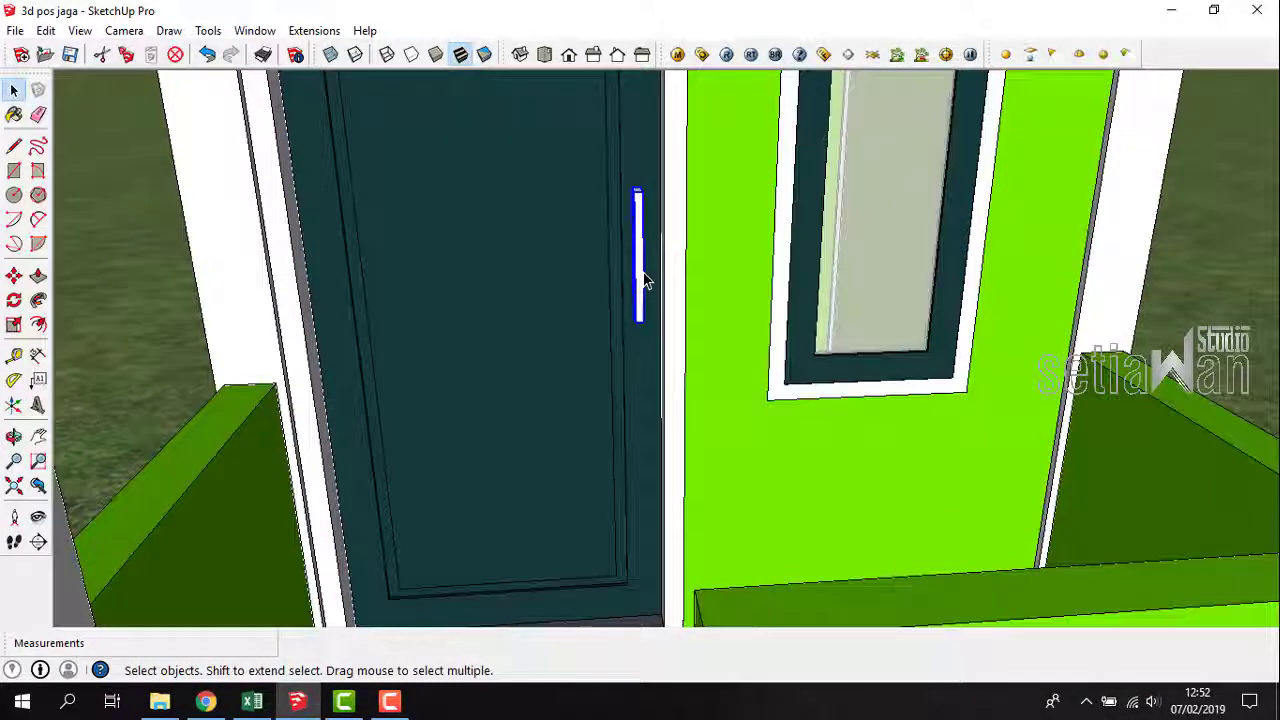
pyautogui.press('b')
pyautogui.click(27, 155)
pyautogui.click(247, 180)
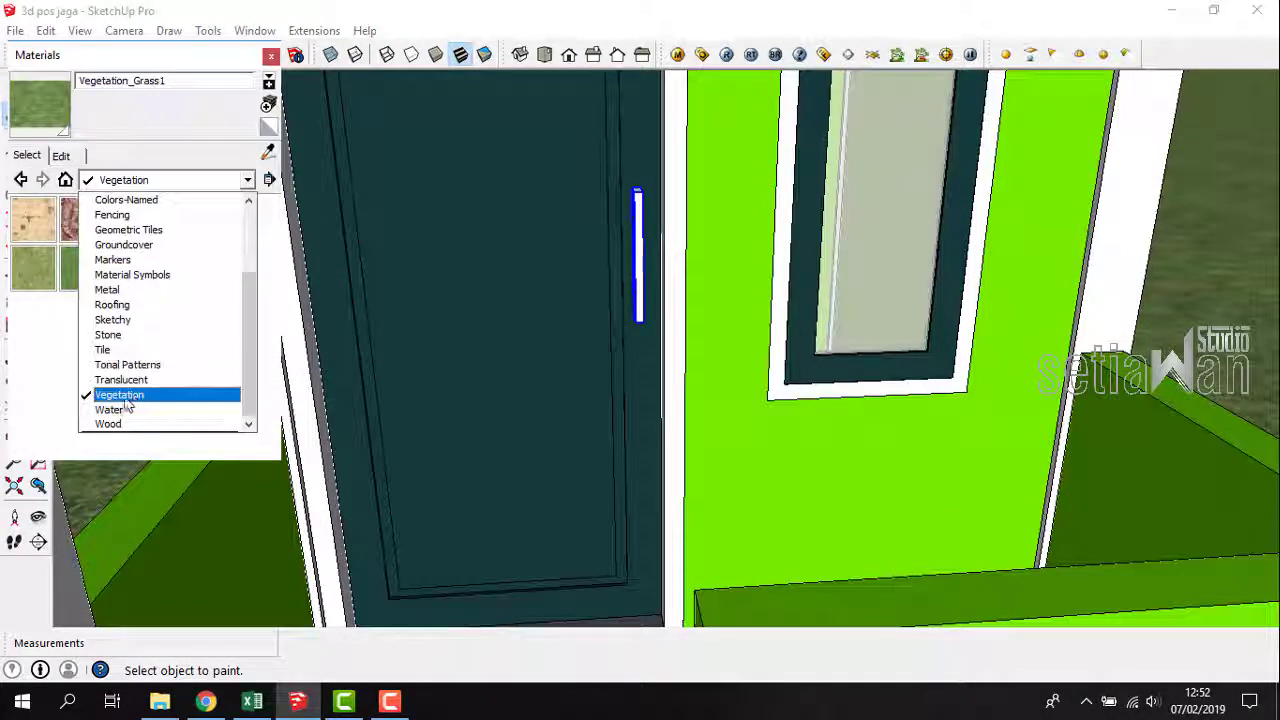
pyautogui.click(118, 335)
pyautogui.click(247, 180)
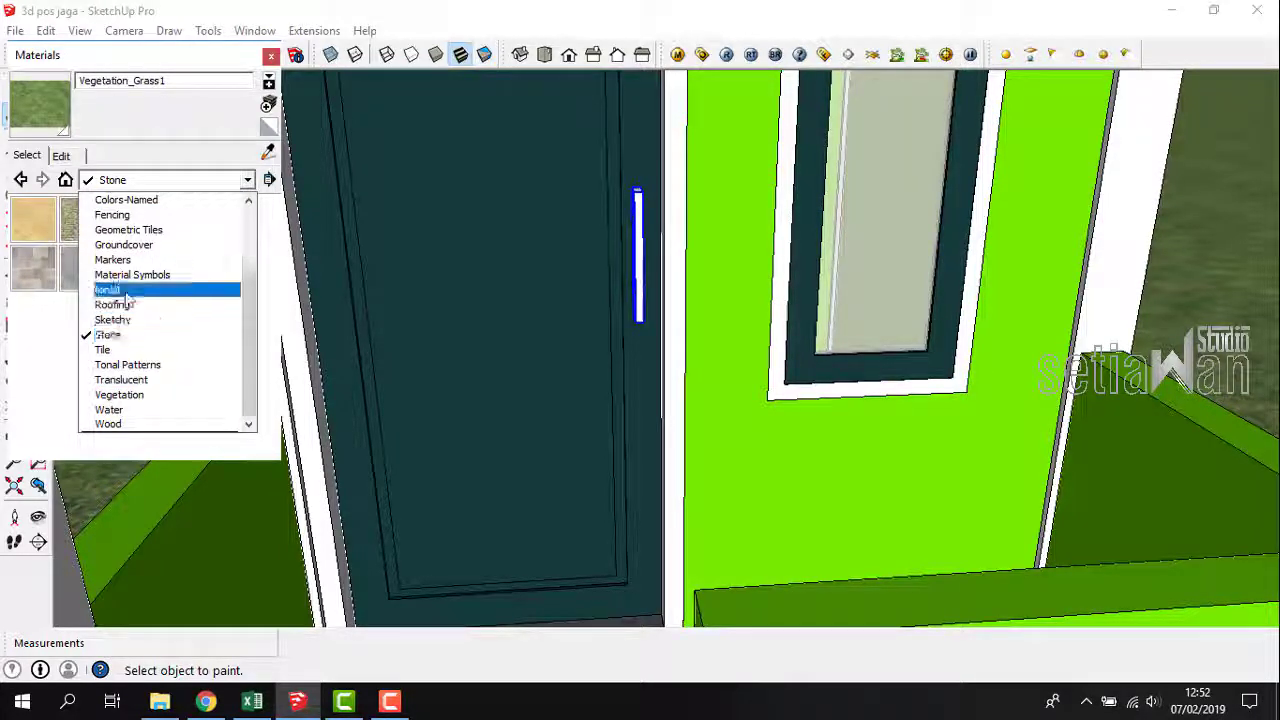
pyautogui.click(128, 290)
pyautogui.moveTo(593, 258)
pyautogui.mouseDown(button='middle')
pyautogui.moveTo(651, 260)
pyautogui.moveTo(754, 323)
pyautogui.moveTo(785, 322)
pyautogui.mouseUp(button='middle')
pyautogui.click(645, 262)
pyautogui.scroll(5, 651, 260)
pyautogui.press('space')
pyautogui.click(271, 56)
# Clear the selection and inspect the coloured guard post all around, from close up and from a distance.
pyautogui.scroll(-9, 331, 251)
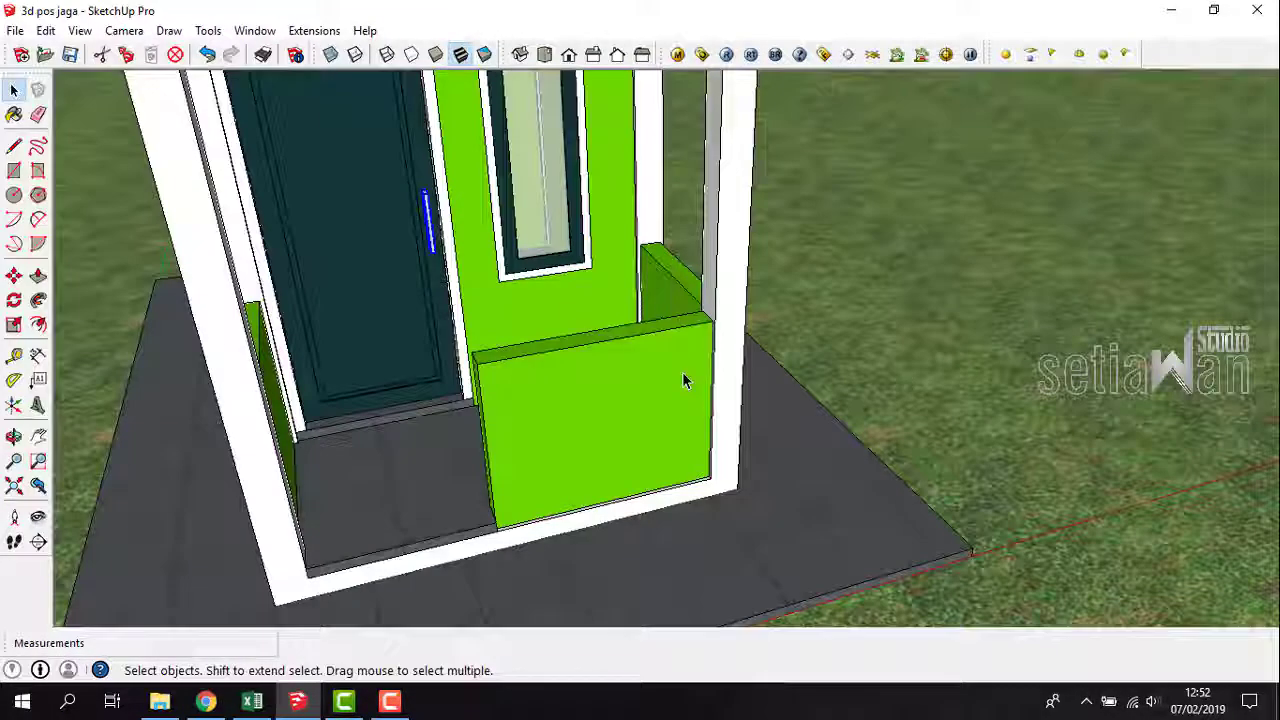
pyautogui.click(742, 384)
pyautogui.scroll(-3, 594, 415)
pyautogui.moveTo(594, 420); pyautogui.dragTo(840, 393, button='middle')
pyautogui.scroll(-5, 596, 442)
pyautogui.scroll(2, 625, 375)
pyautogui.moveTo(625, 375); pyautogui.dragTo(730, 328, button='middle')
pyautogui.moveTo(455, 345); pyautogui.dragTo(1090, 410, button='middle')
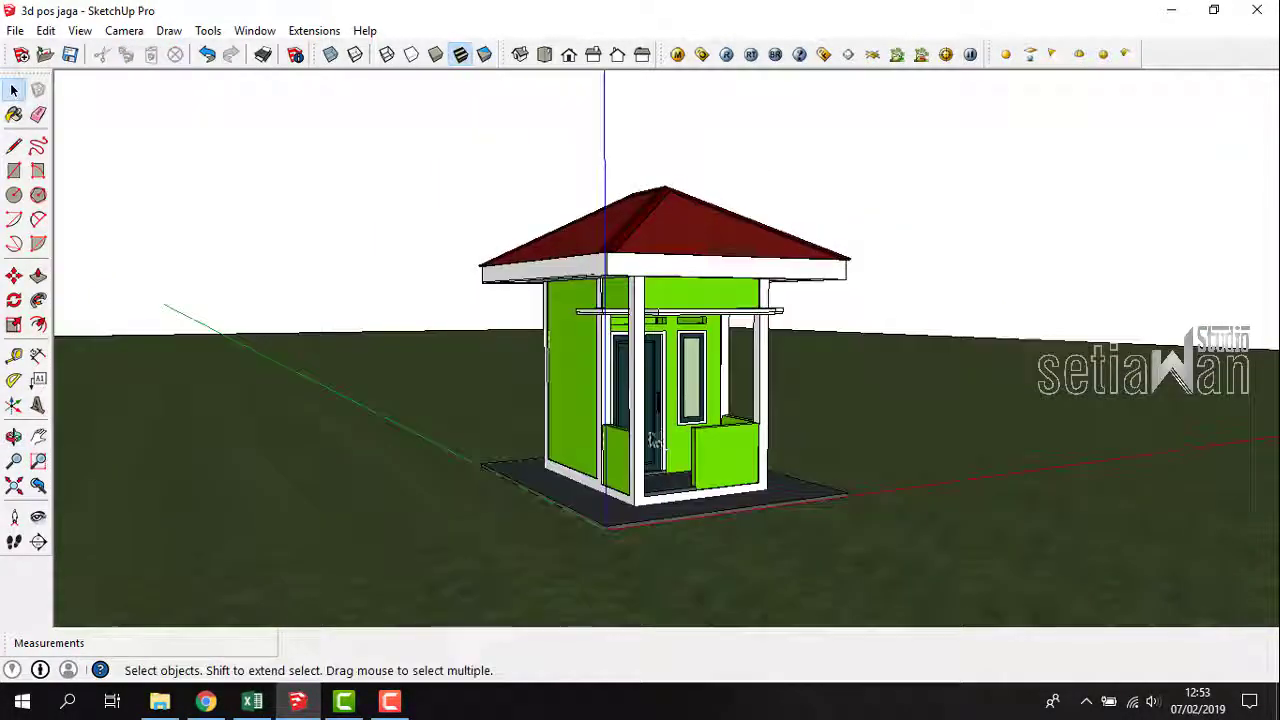
pyautogui.scroll(3, 651, 437)
pyautogui.moveTo(651, 437)
pyautogui.mouseDown(button='middle')
pyautogui.moveTo(680, 414)
pyautogui.moveTo(480, 380)
pyautogui.moveTo(323, 374)
pyautogui.moveTo(632, 428)
pyautogui.mouseUp(button='middle')
pyautogui.scroll(-1, 680, 410)
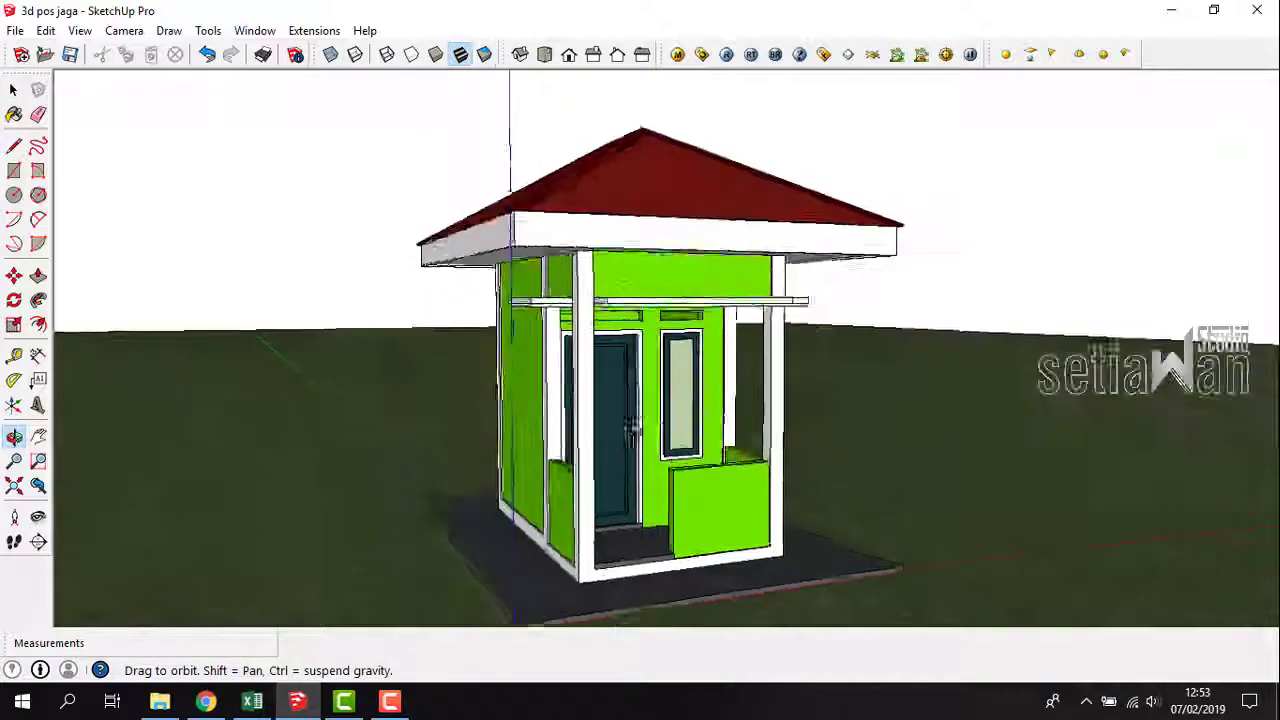
# Try to tilt the front window sash outward about its top edge by about 18 degrees, and undo the rotation.
pyautogui.scroll(5, 640, 420)
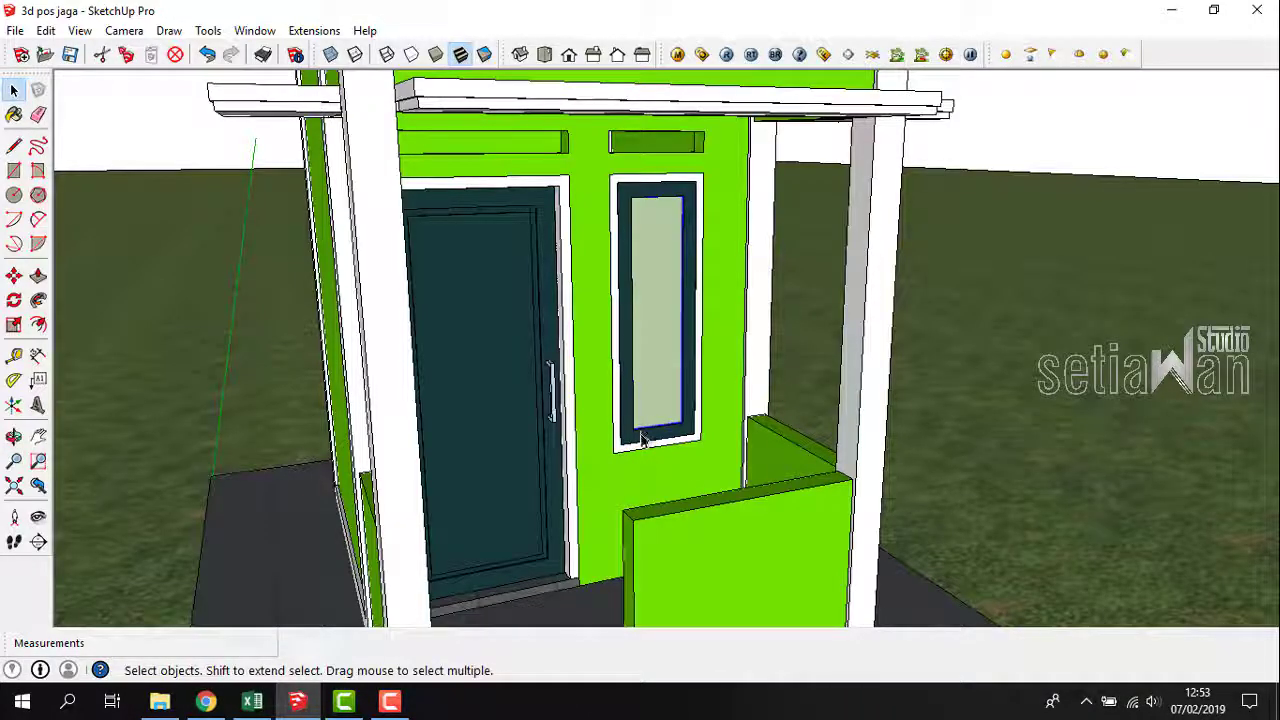
pyautogui.scroll(-3, 643, 440)
pyautogui.moveTo(655, 400); pyautogui.dragTo(705, 365, button='middle')
pyautogui.scroll(5, 680, 235)
pyautogui.moveTo(666, 274); pyautogui.dragTo(735, 225, button='middle')
pyautogui.scroll(2, 626, 277)
pyautogui.moveTo(626, 277); pyautogui.dragTo(677, 257, button='middle')
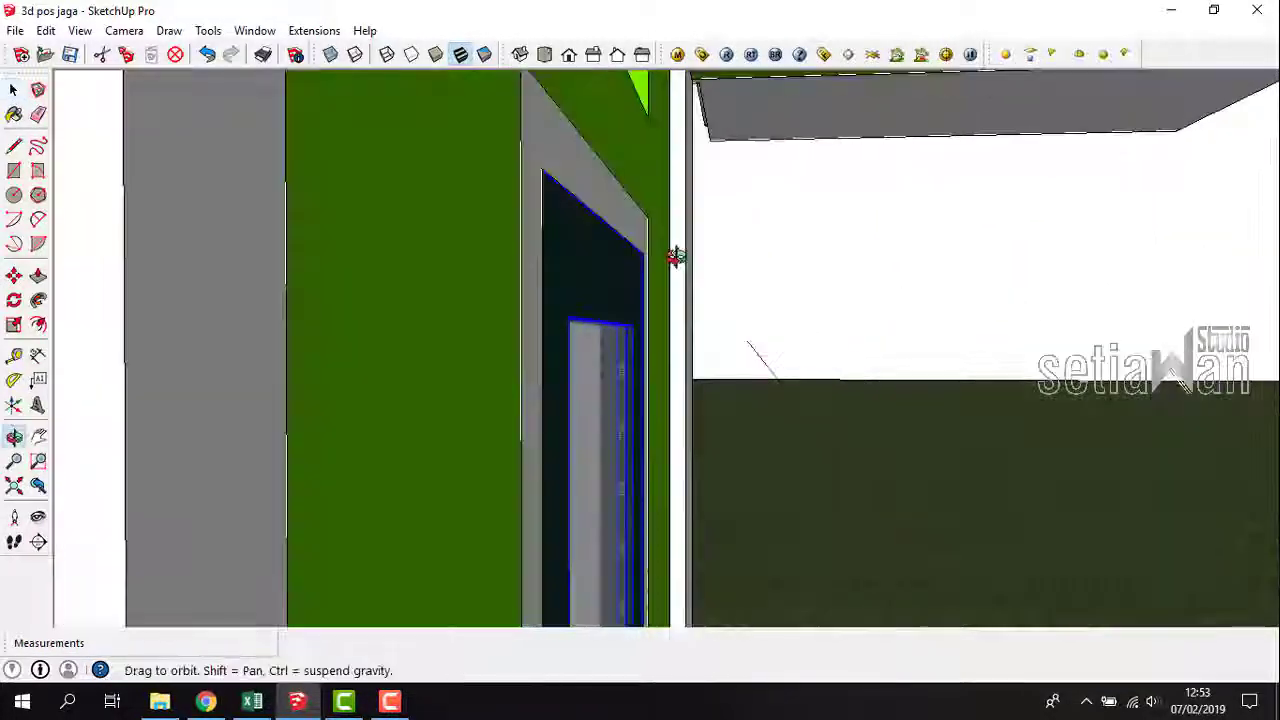
pyautogui.moveTo(541, 193); pyautogui.dragTo(597, 198, button='middle')
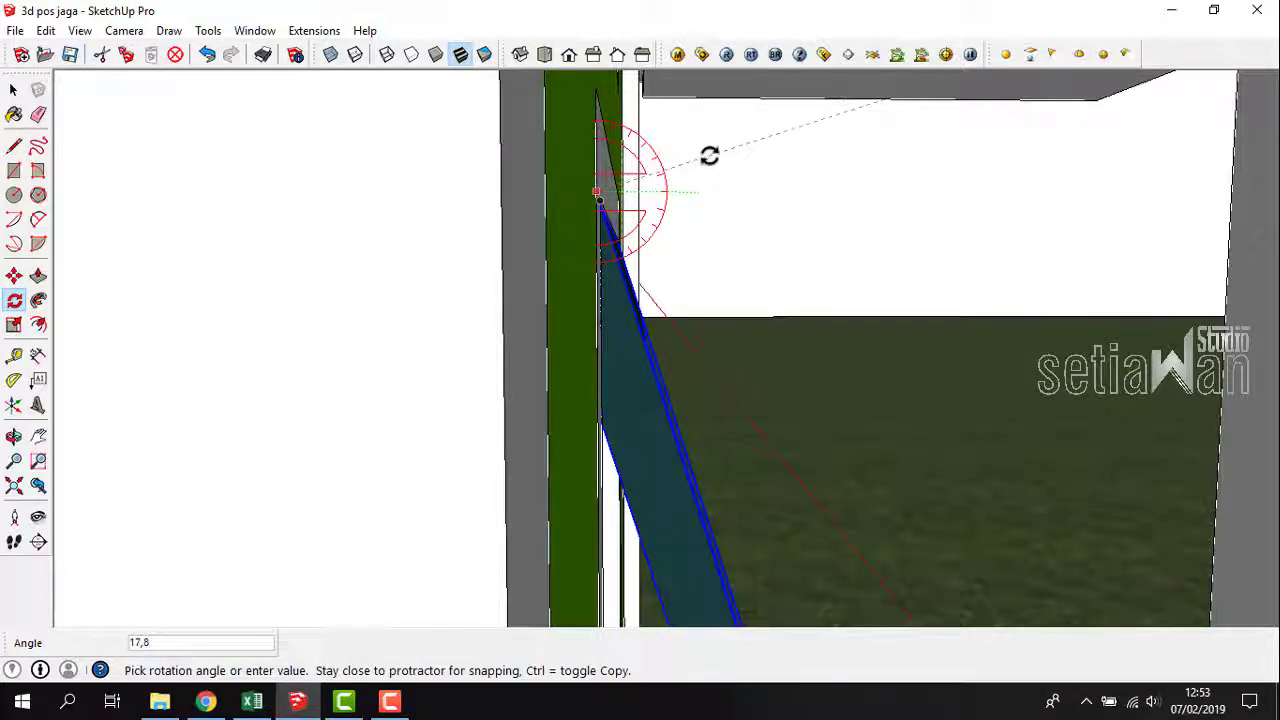
pyautogui.moveTo(709, 155); pyautogui.dragTo(408, 271, button='middle')
pyautogui.scroll(-5, 394, 177)
pyautogui.moveTo(494, 200); pyautogui.dragTo(284, 305, button='middle')
pyautogui.hotkey('ctrl', 'z')
# Rotate the front window sash outward about its top edge by about 10.2 degrees so it stands ajar.
pyautogui.scroll(5, 543, 268)
pyautogui.moveTo(543, 263); pyautogui.dragTo(447, 190, button='middle')
pyautogui.scroll(4, 614, 100)
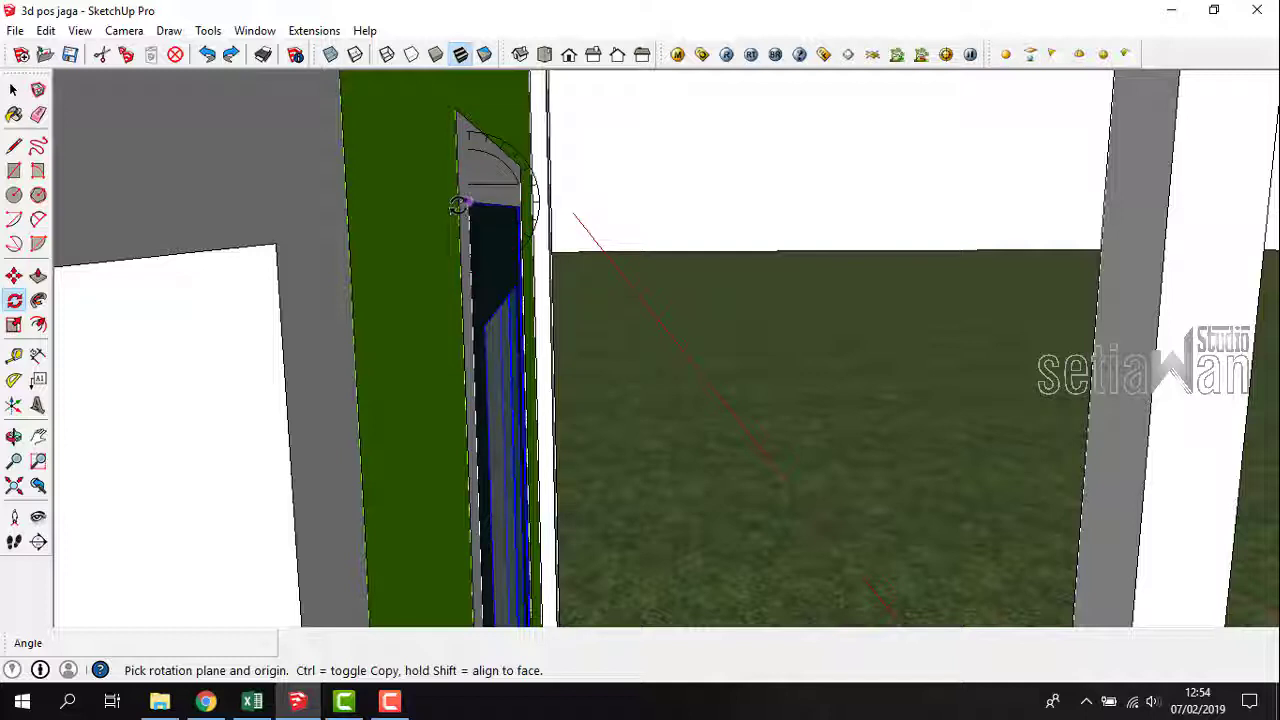
pyautogui.moveTo(461, 200); pyautogui.dragTo(481, 197, button='middle')
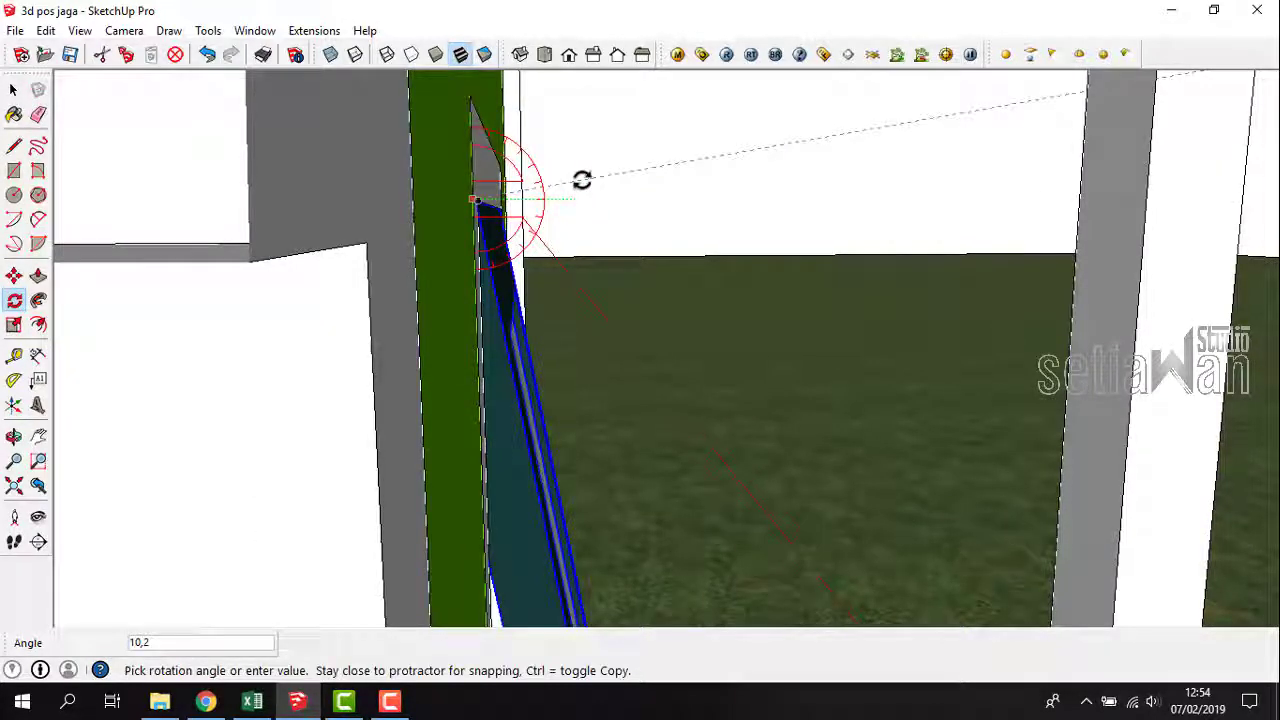
pyautogui.press('space')
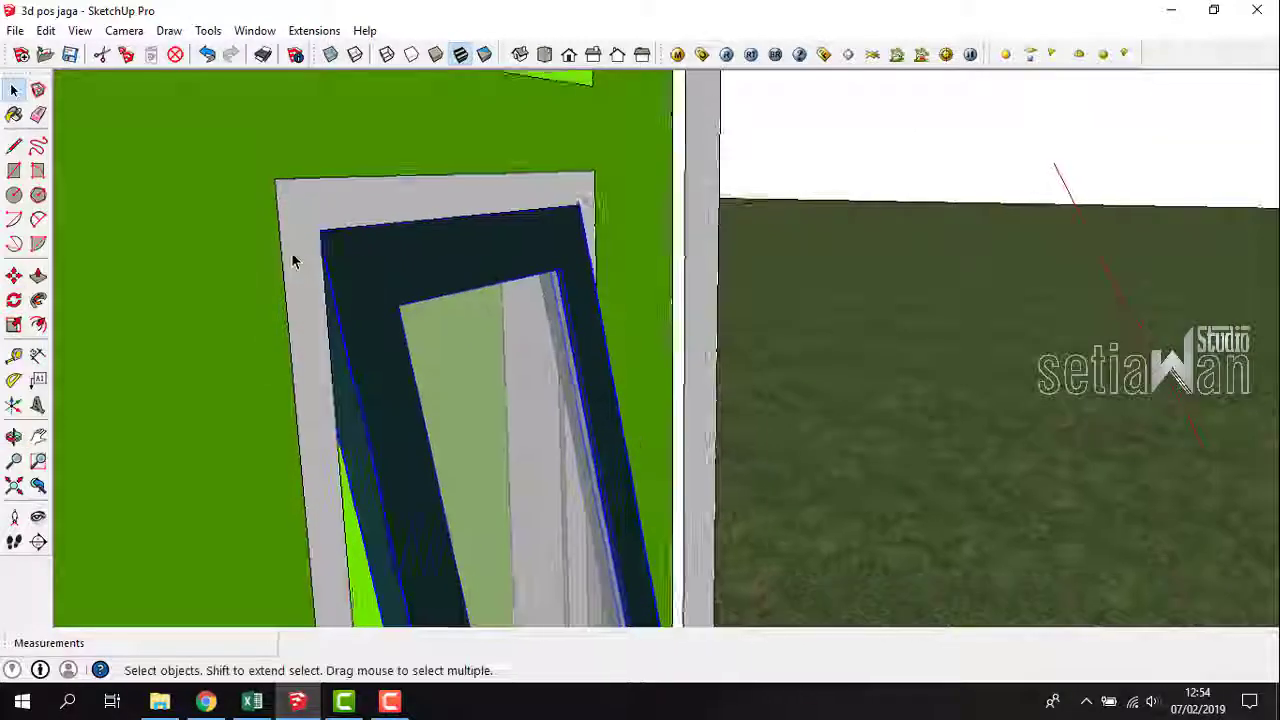
pyautogui.scroll(-5, 526, 251)
pyautogui.press('o')
pyautogui.moveTo(240, 380); pyautogui.dragTo(262, 340, button='middle')
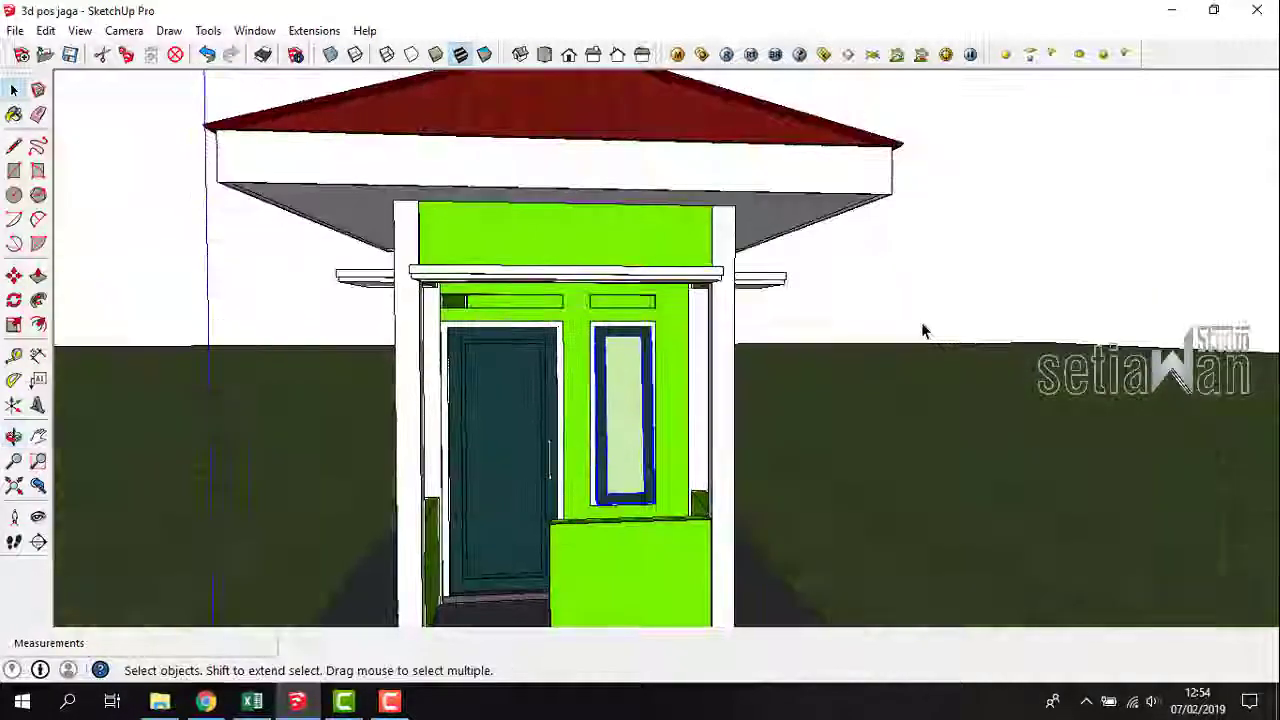
pyautogui.click(923, 331)
# Rotate the front door leaf with its handle about the hinge-side corner to swing it open.
pyautogui.scroll(-3, 923, 331)
pyautogui.moveTo(715, 365); pyautogui.dragTo(837, 374, button='middle')
pyautogui.scroll(2, 666, 451)
pyautogui.moveTo(680, 350); pyautogui.dragTo(731, 447, button='middle')
pyautogui.scroll(4, 578, 413)
pyautogui.click(600, 354)
pyautogui.scroll(-4, 534, 417)
pyautogui.scroll(6, 537, 466)
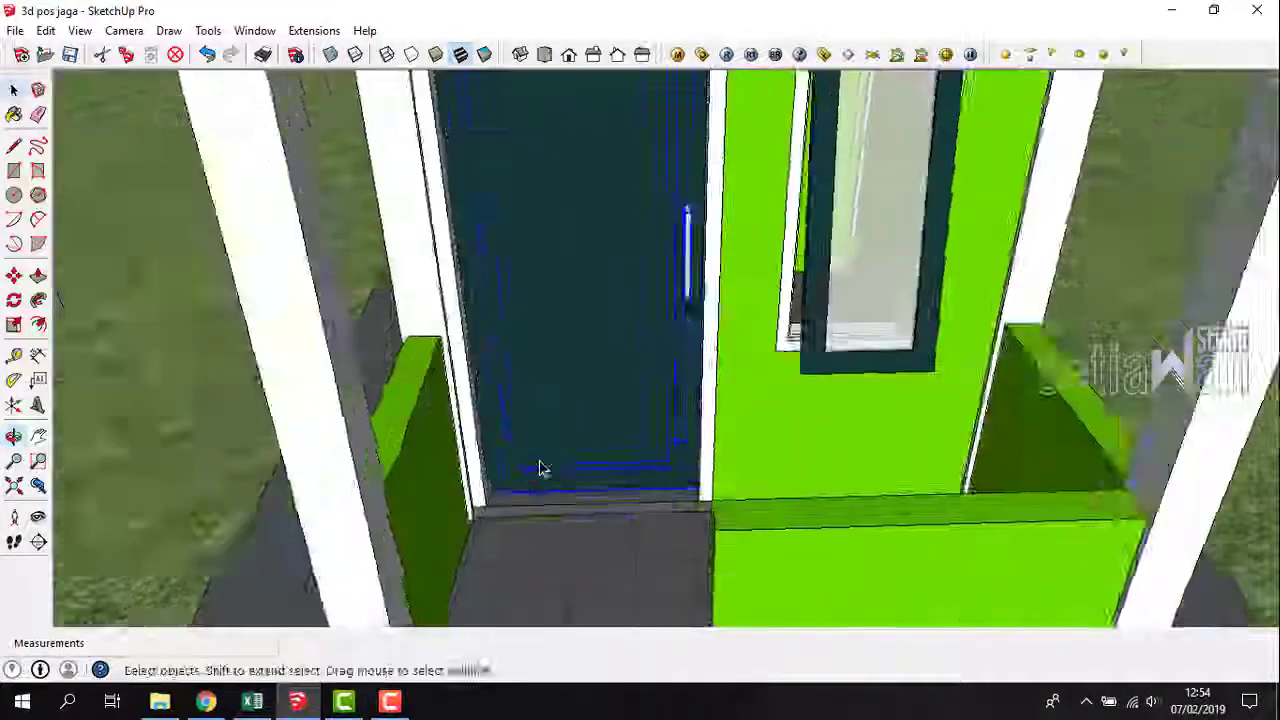
pyautogui.moveTo(474, 497); pyautogui.dragTo(529, 457, button='middle')
pyautogui.scroll(2, 543, 360)
pyautogui.moveTo(543, 358); pyautogui.dragTo(371, 443, button='middle')
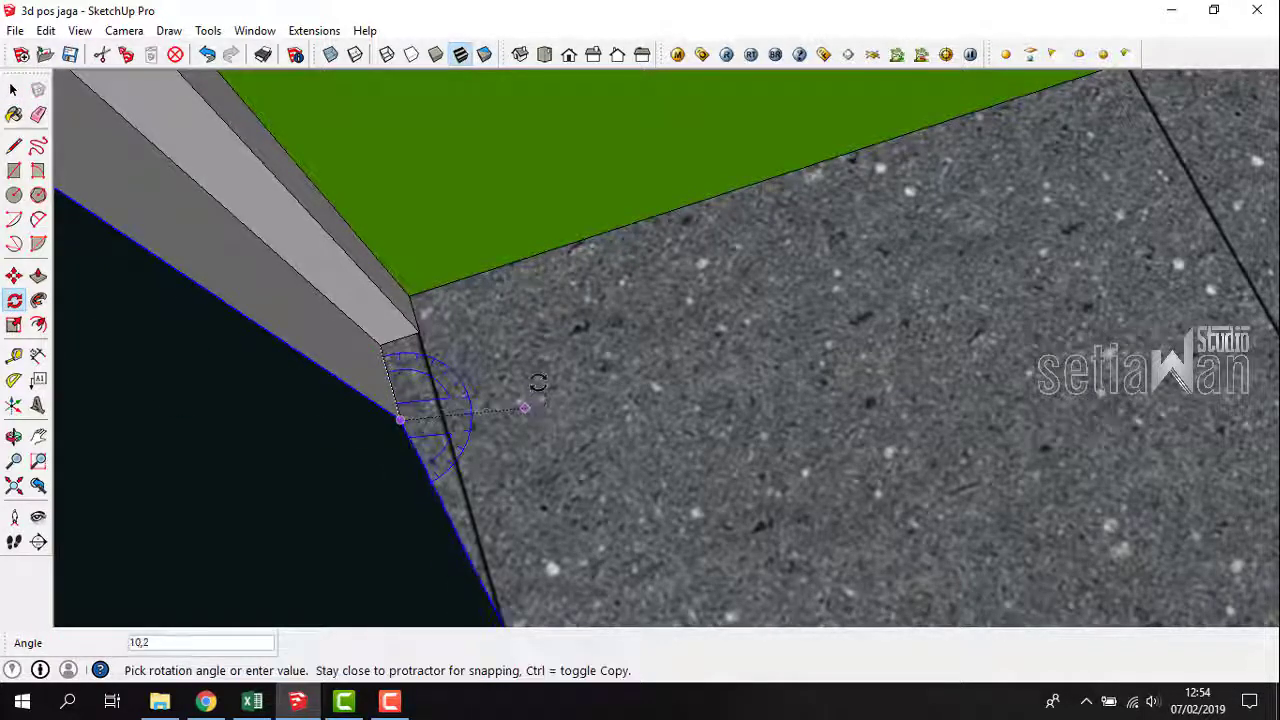
pyautogui.press('space')
# Check the opened door and window from several angles around the guard post.
pyautogui.moveTo(529, 362); pyautogui.dragTo(476, 328, button='middle')
pyautogui.scroll(-5, 476, 328)
pyautogui.moveTo(394, 291); pyautogui.dragTo(914, 186, button='middle')
pyautogui.scroll(3, 733, 330)
pyautogui.scroll(-3, 733, 330)
pyautogui.moveTo(733, 330); pyautogui.dragTo(523, 466, button='middle')
pyautogui.scroll(3, 597, 448)
pyautogui.scroll(-3, 597, 448)
pyautogui.moveTo(623, 423); pyautogui.dragTo(678, 370, button='middle')
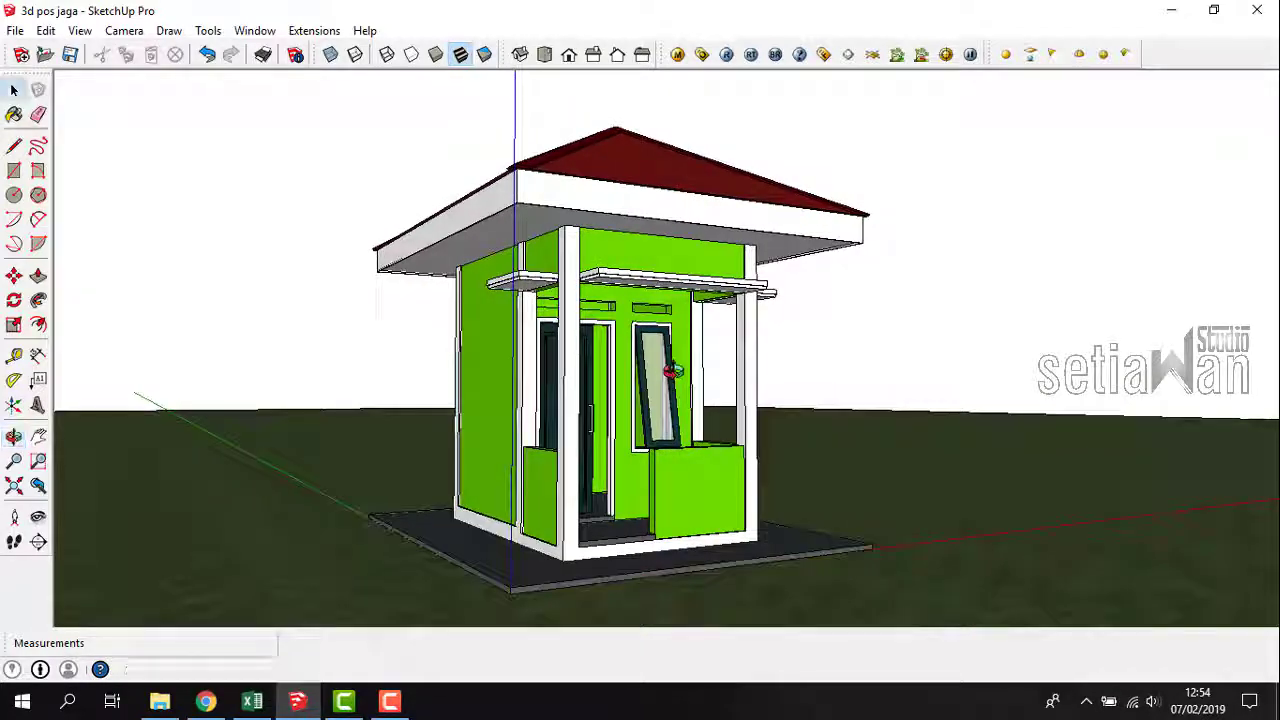